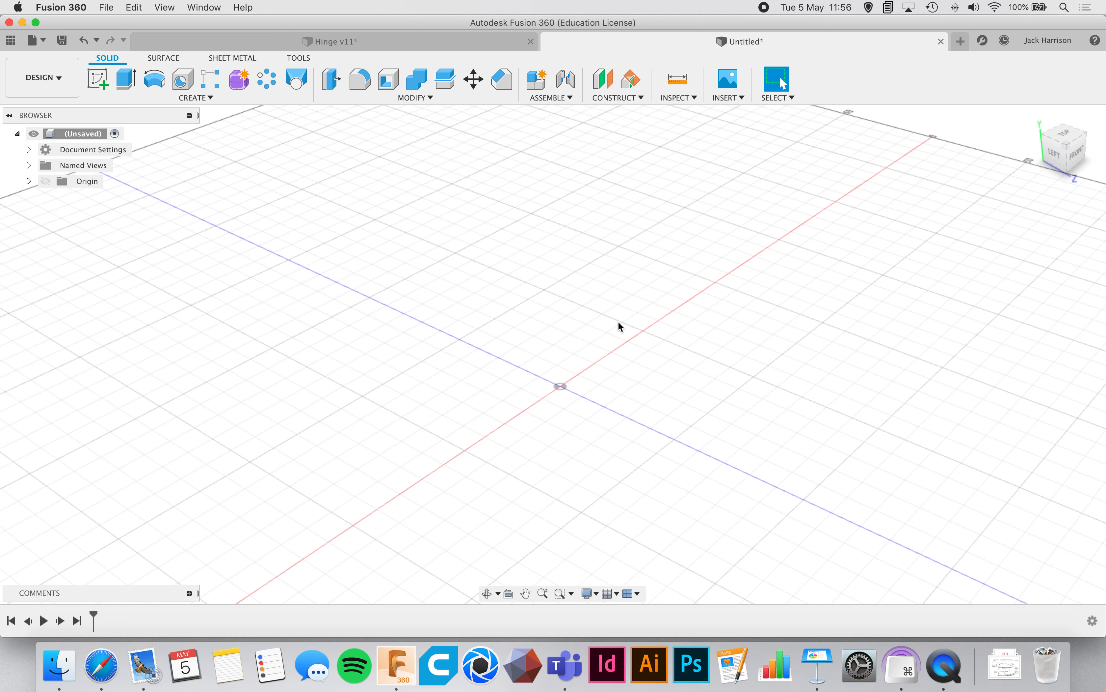
Turn the layout grid off and back on.
{"action": "left_click", "coordinate": [612, 594]}
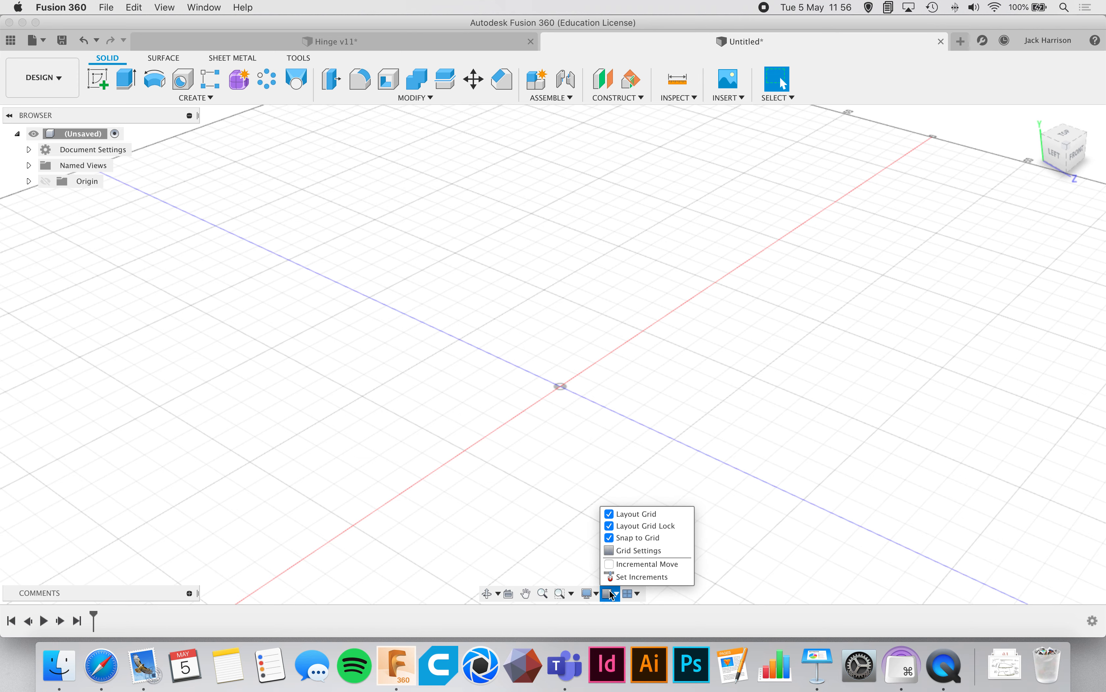
{"action": "left_click", "coordinate": [623, 514]}
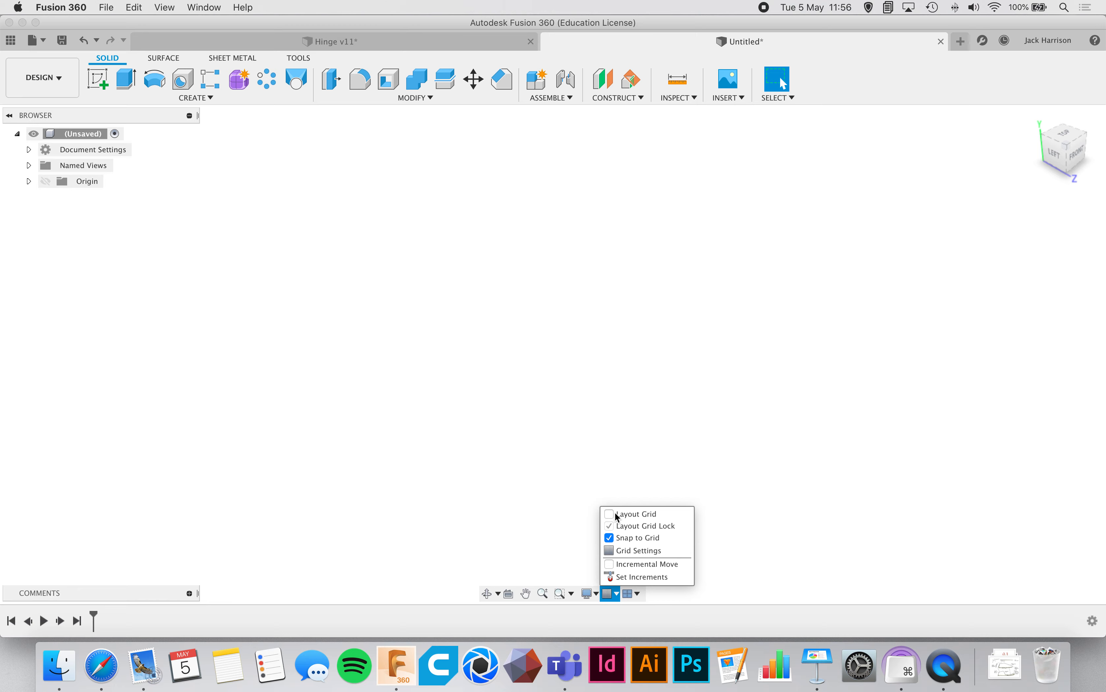
{"action": "left_click", "coordinate": [616, 514]}
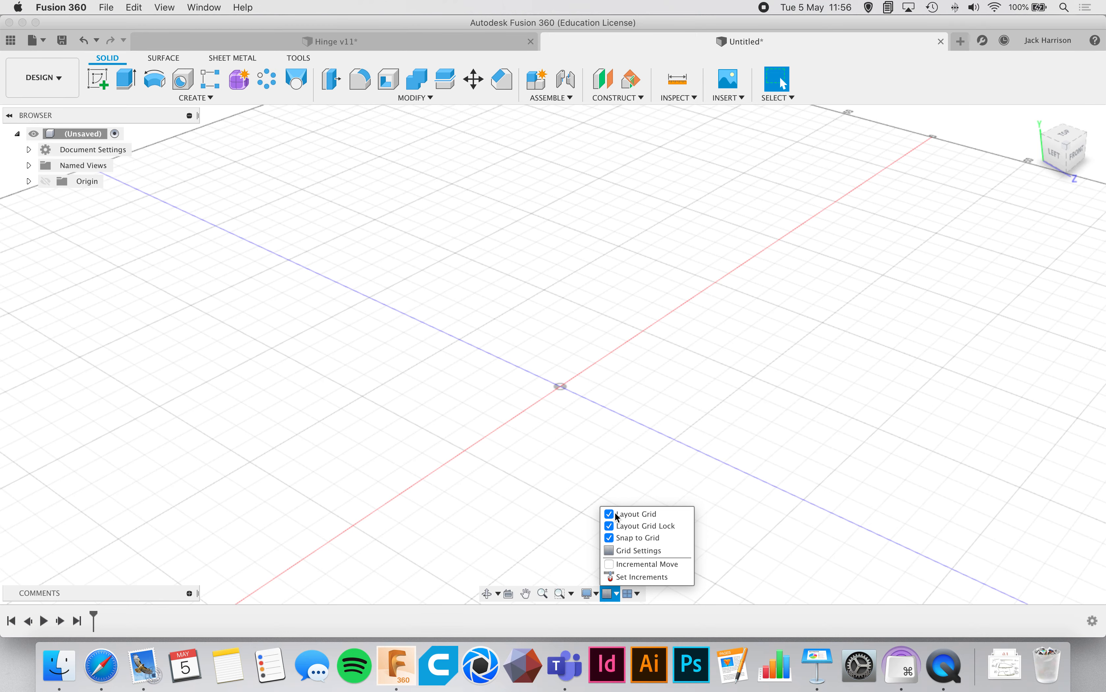
{"action": "left_click", "coordinate": [562, 388]}
Examine the empty workspace's grid and axes by orbiting around the origin in several directions.
{"action": "scroll", "coordinate": [559, 410], "scroll_direction": "left", "scroll_amount": 10, "text": "shift"}
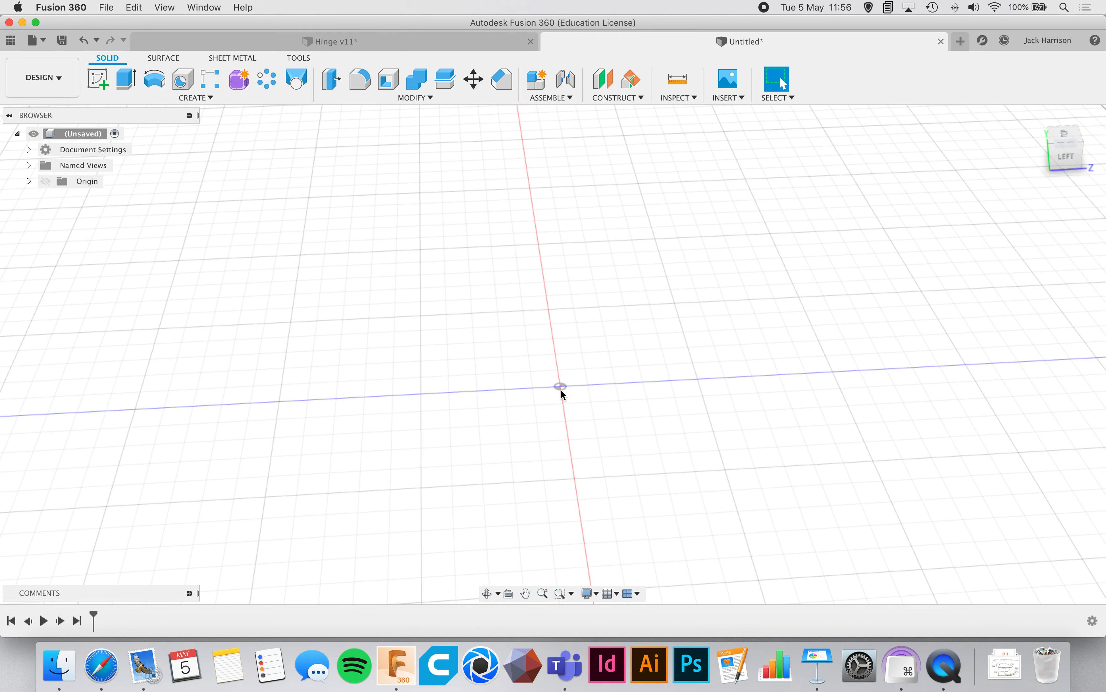
{"action": "scroll", "coordinate": [561, 391], "scroll_direction": "left", "scroll_amount": 15, "text": "shift"}
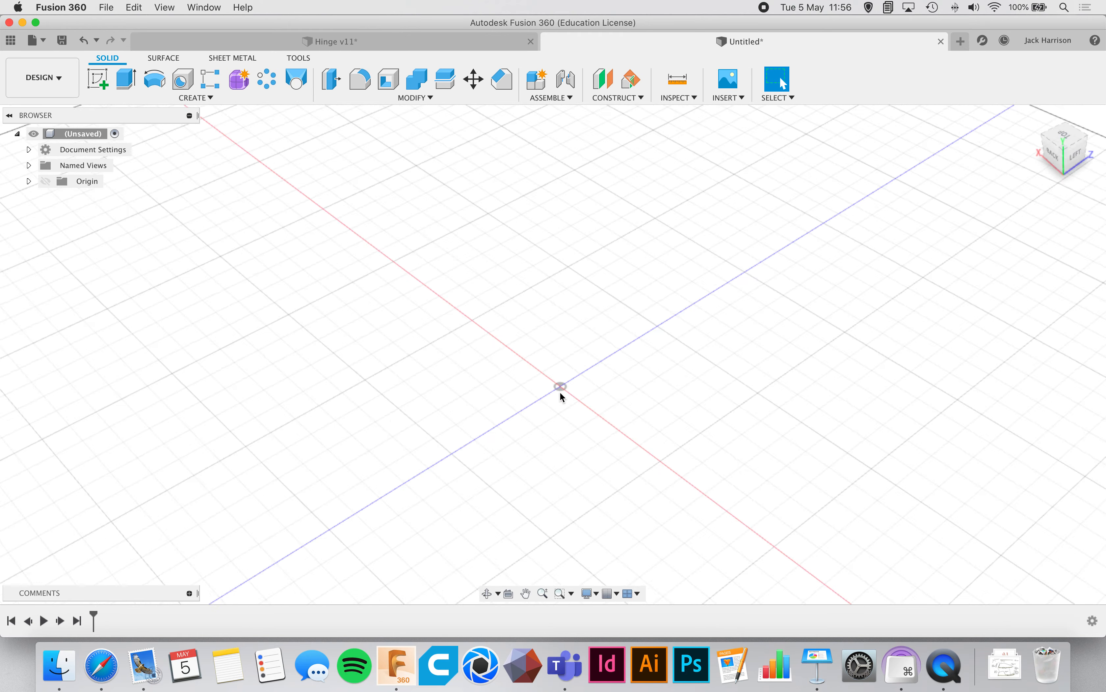
{"action": "scroll", "coordinate": [560, 392], "scroll_direction": "right", "scroll_amount": 15, "text": "shift"}
{"action": "scroll", "coordinate": [560, 391], "scroll_direction": "up", "scroll_amount": 10, "text": "shift"}
{"action": "scroll", "coordinate": [560, 392], "scroll_direction": "left", "scroll_amount": 15, "text": "shift"}
{"action": "scroll", "coordinate": [560, 392], "scroll_direction": "right", "scroll_amount": 15, "text": "shift"}
{"action": "scroll", "coordinate": [560, 391], "scroll_direction": "down", "scroll_amount": 10, "text": "shift"}
{"action": "scroll", "coordinate": [560, 392], "scroll_direction": "up", "scroll_amount": 10, "text": "shift"}
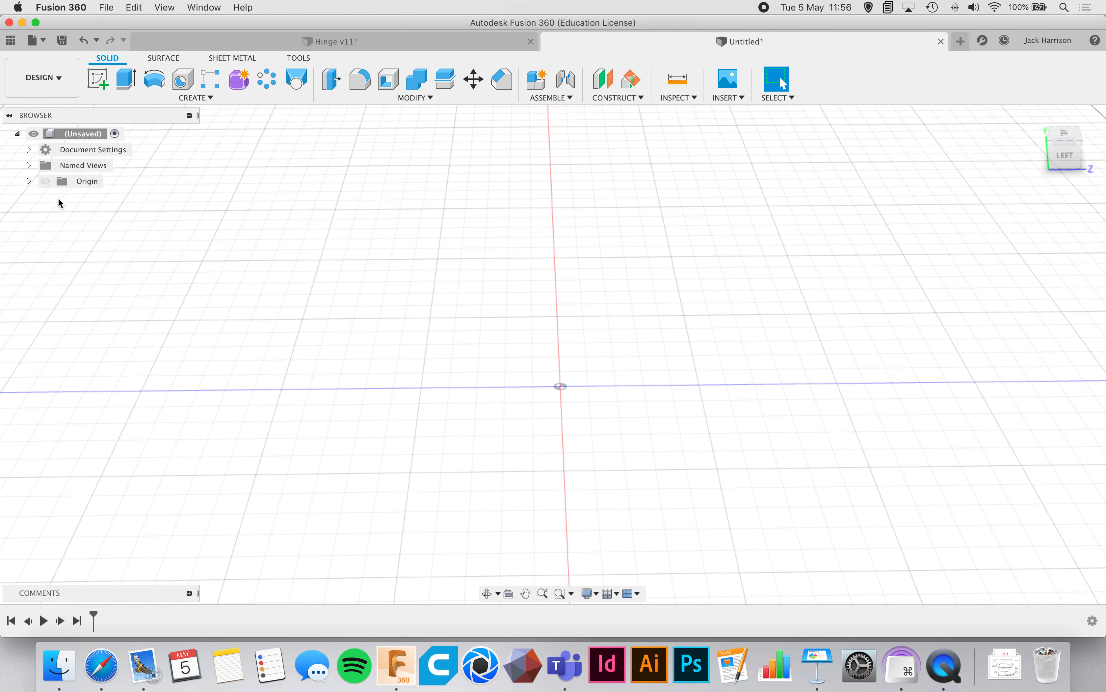
Switch to the Hinge v11 design and examine its bodies and components, highlighting Component6 in the model.
{"action": "left_click", "coordinate": [253, 40]}
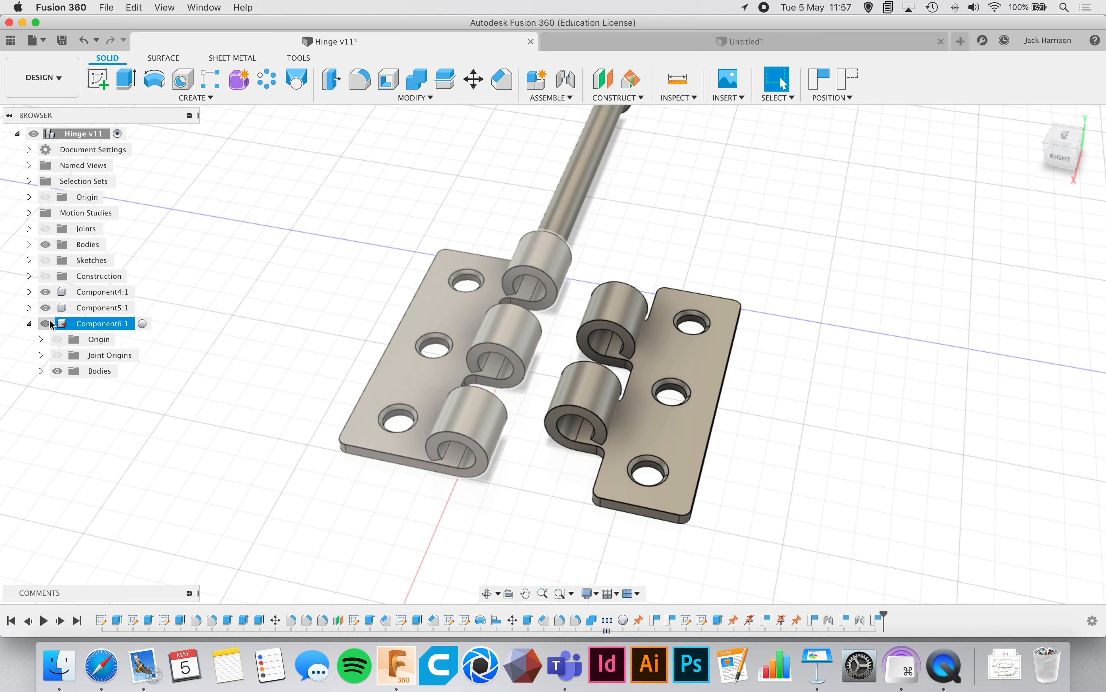
{"action": "left_click", "coordinate": [29, 245]}
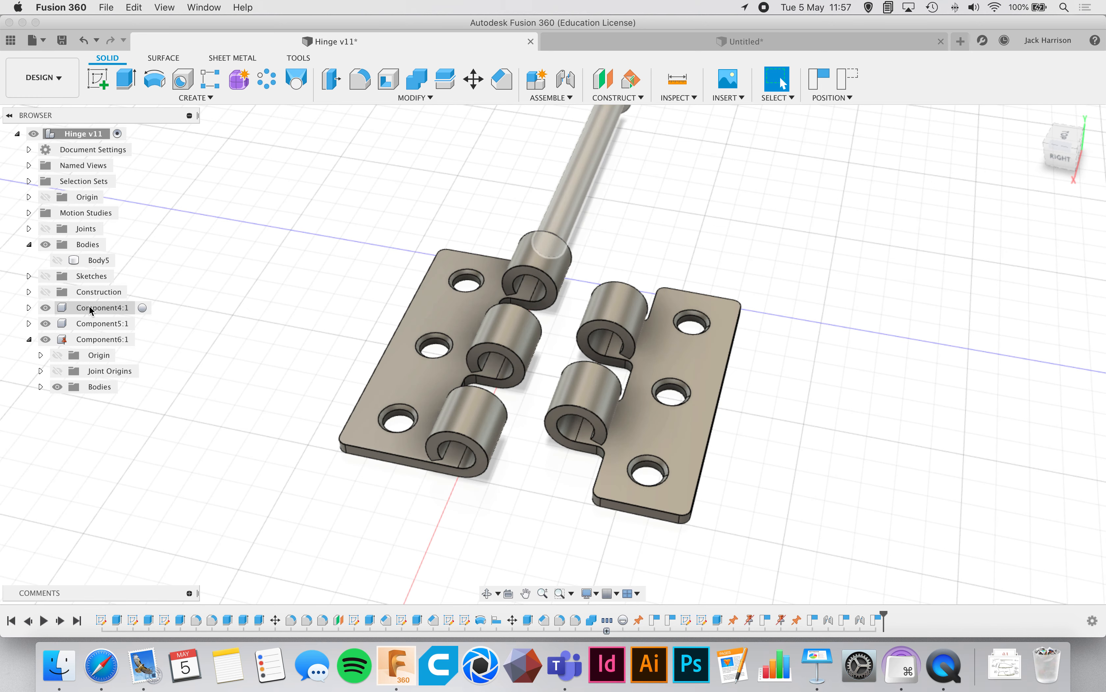
{"action": "left_click", "coordinate": [91, 323]}
{"action": "left_click", "coordinate": [92, 339]}
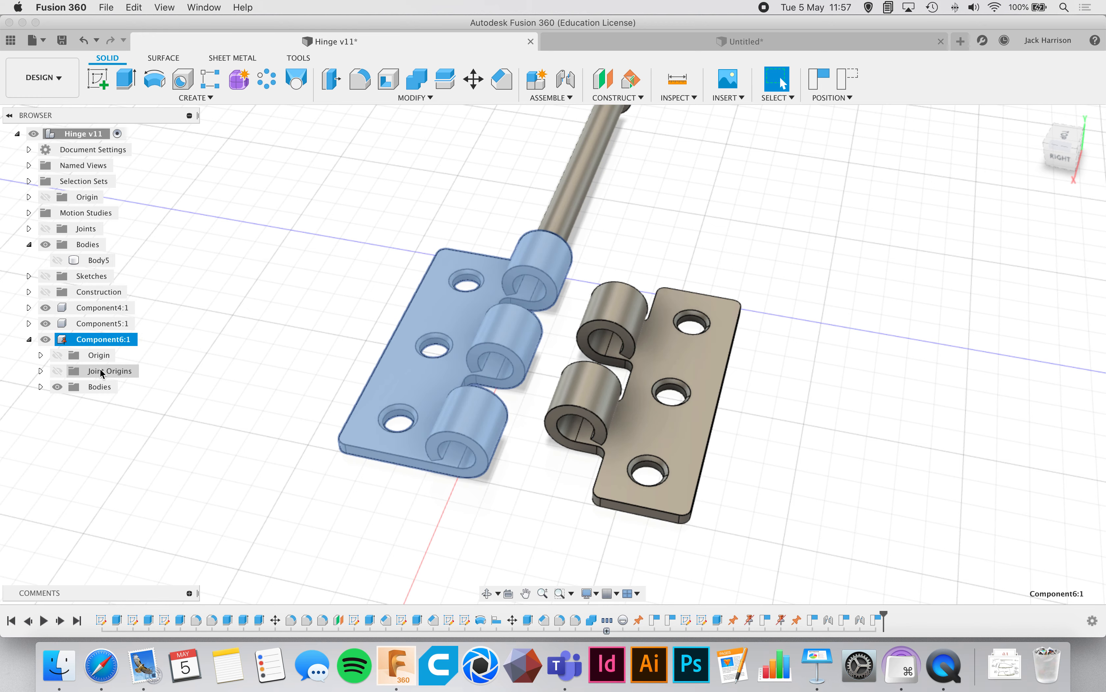
{"action": "left_click", "coordinate": [187, 359]}
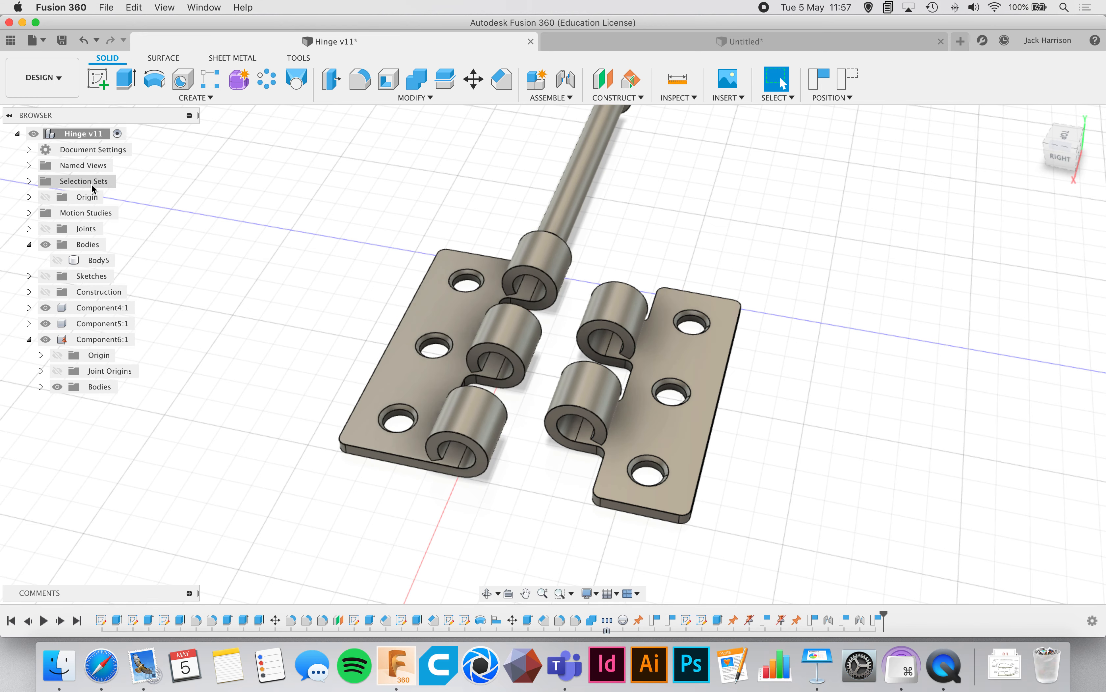
Show the hinge assembly's origin planes and axes, examine them against the model, and hide them again.
{"action": "left_click", "coordinate": [47, 200]}
{"action": "left_click", "coordinate": [46, 197]}
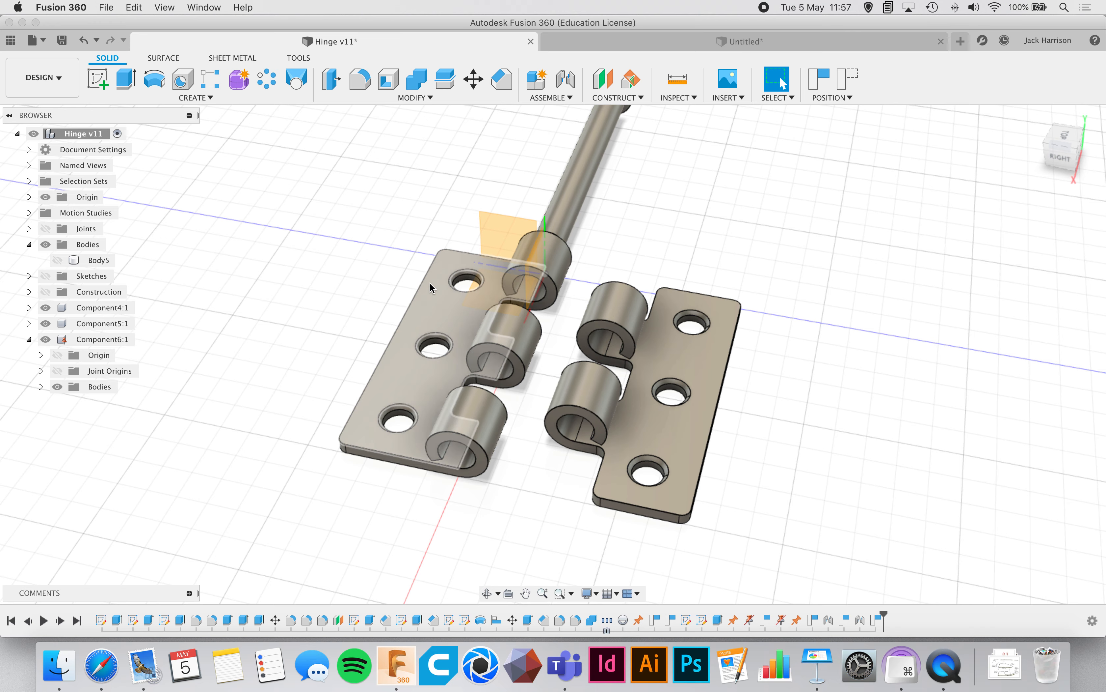
{"action": "scroll", "coordinate": [456, 336], "scroll_direction": "left", "scroll_amount": 10, "text": "shift"}
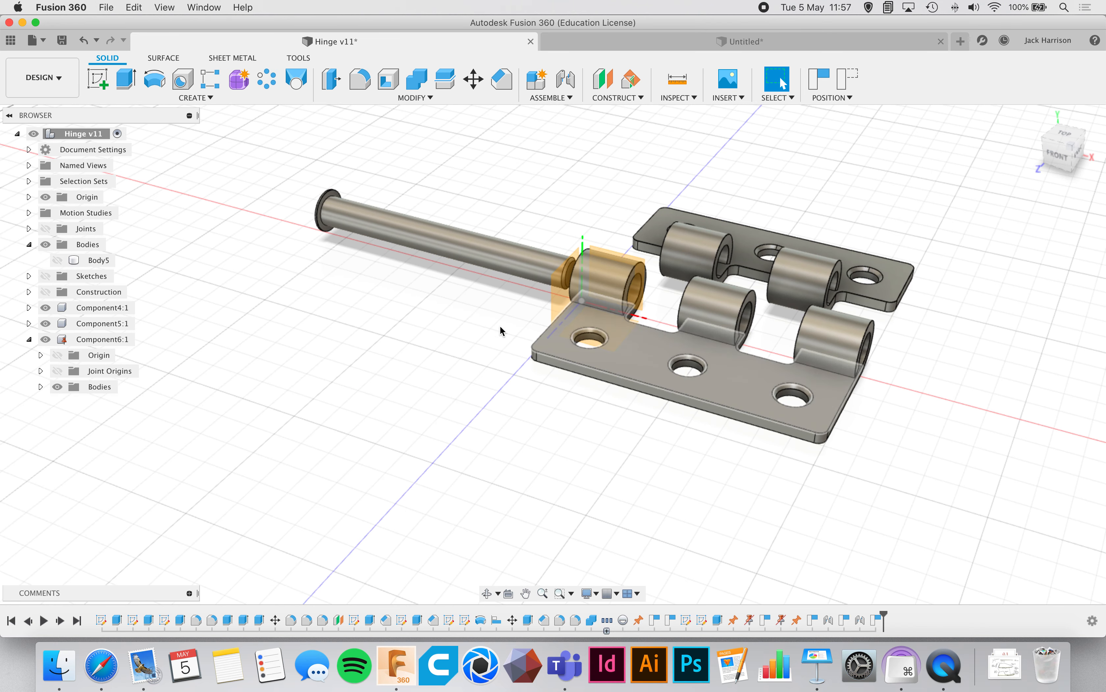
{"action": "left_click", "coordinate": [46, 198]}
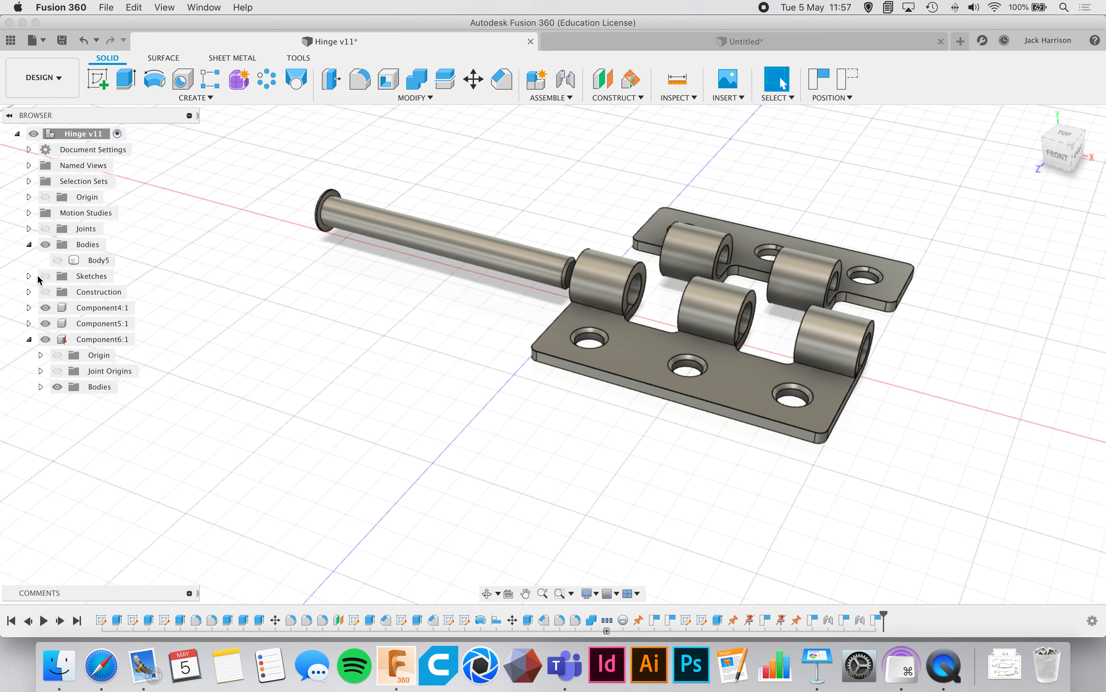
Show Sketch1 and Sketch2 in the hinge design and highlight Sketch2 to examine its profile on the leaf.
{"action": "left_click", "coordinate": [28, 276]}
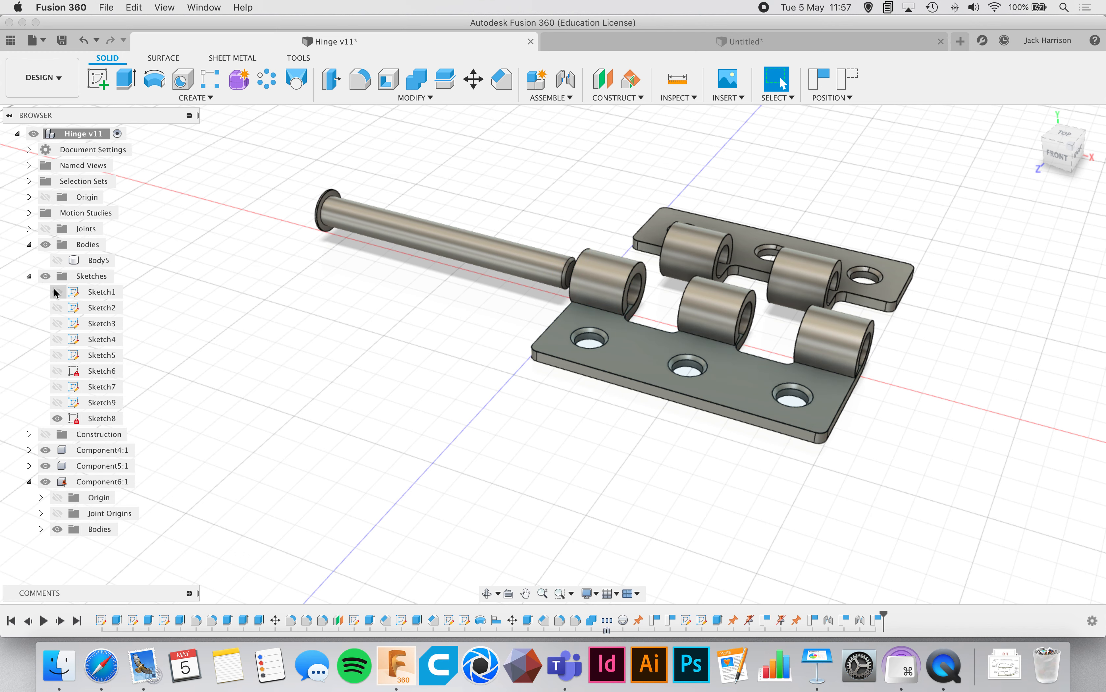
{"action": "left_click", "coordinate": [56, 308]}
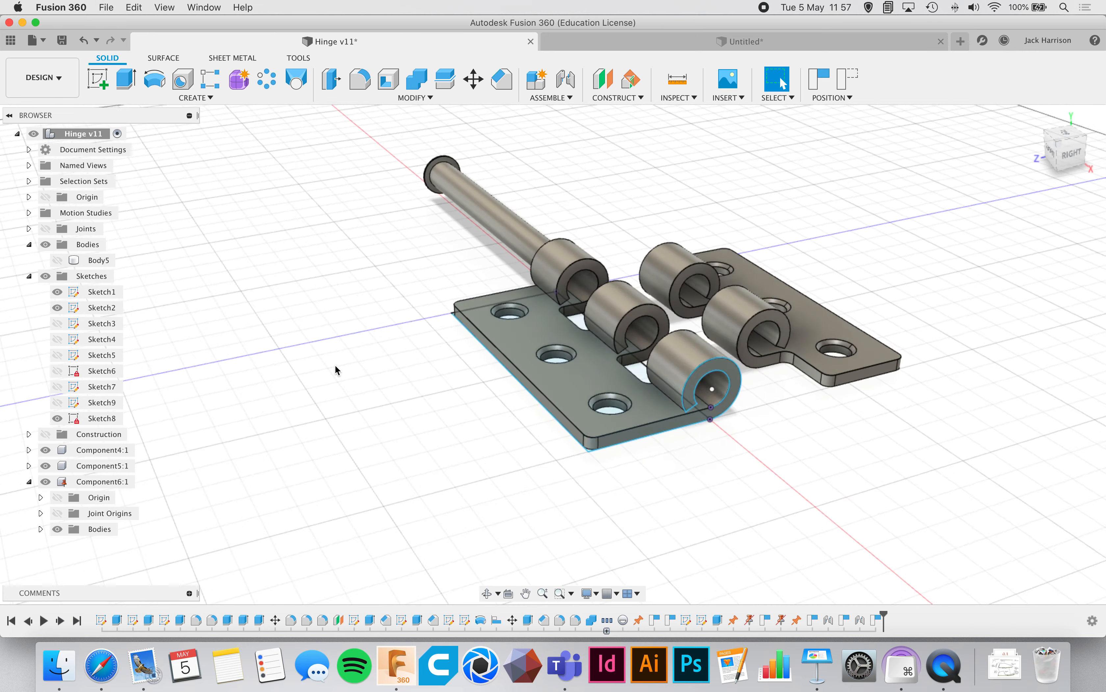
{"action": "scroll", "coordinate": [337, 370], "scroll_direction": "down", "scroll_amount": 10, "text": "shift"}
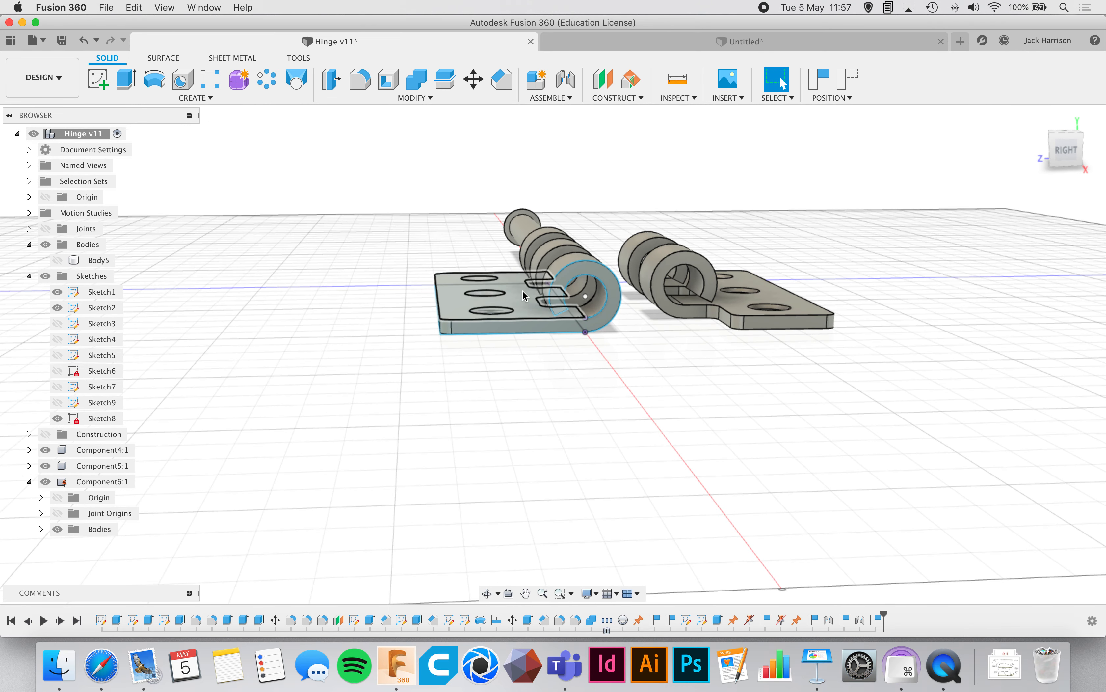
{"action": "scroll", "coordinate": [526, 296], "scroll_direction": "up", "scroll_amount": 8}
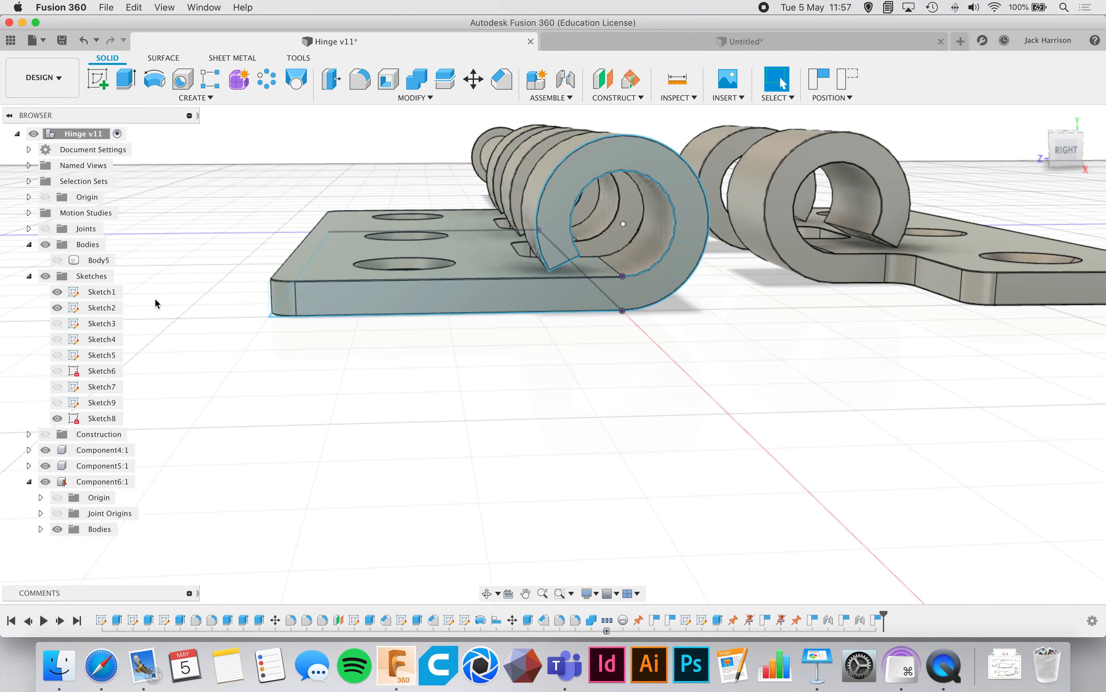
{"action": "left_click", "coordinate": [115, 309]}
{"action": "scroll", "coordinate": [313, 368], "scroll_direction": "left", "scroll_amount": 10, "text": "shift"}
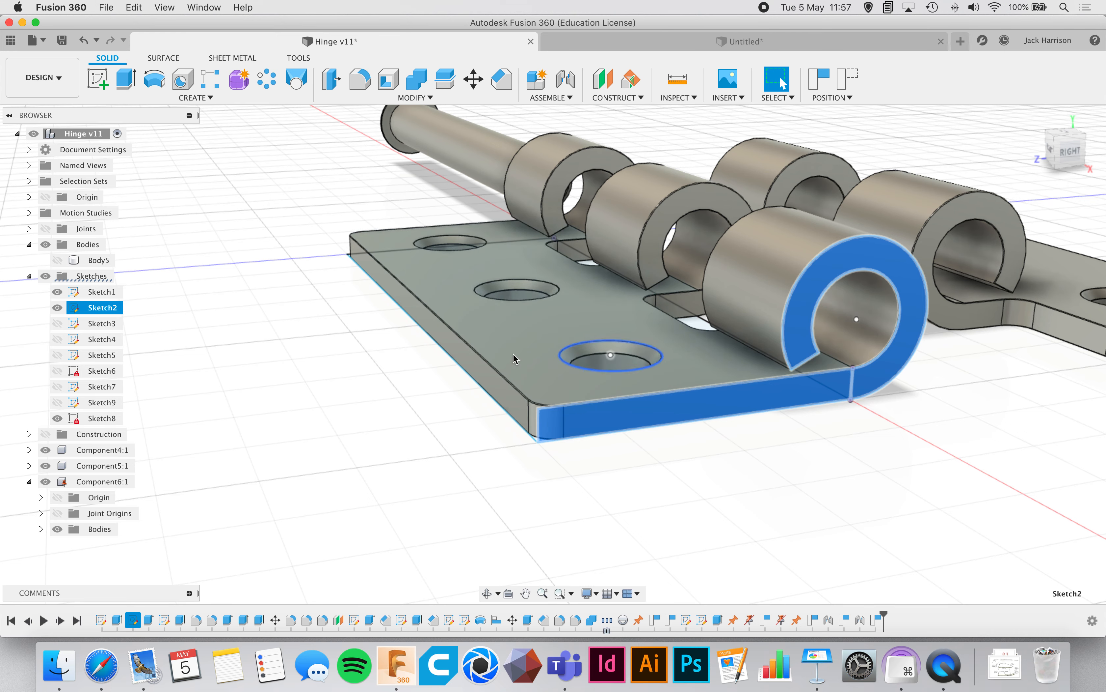
Hide Sketch1, Sketch2 and Sketch8 and clear the selection.
{"action": "left_click", "coordinate": [57, 307]}
{"action": "left_click", "coordinate": [57, 292]}
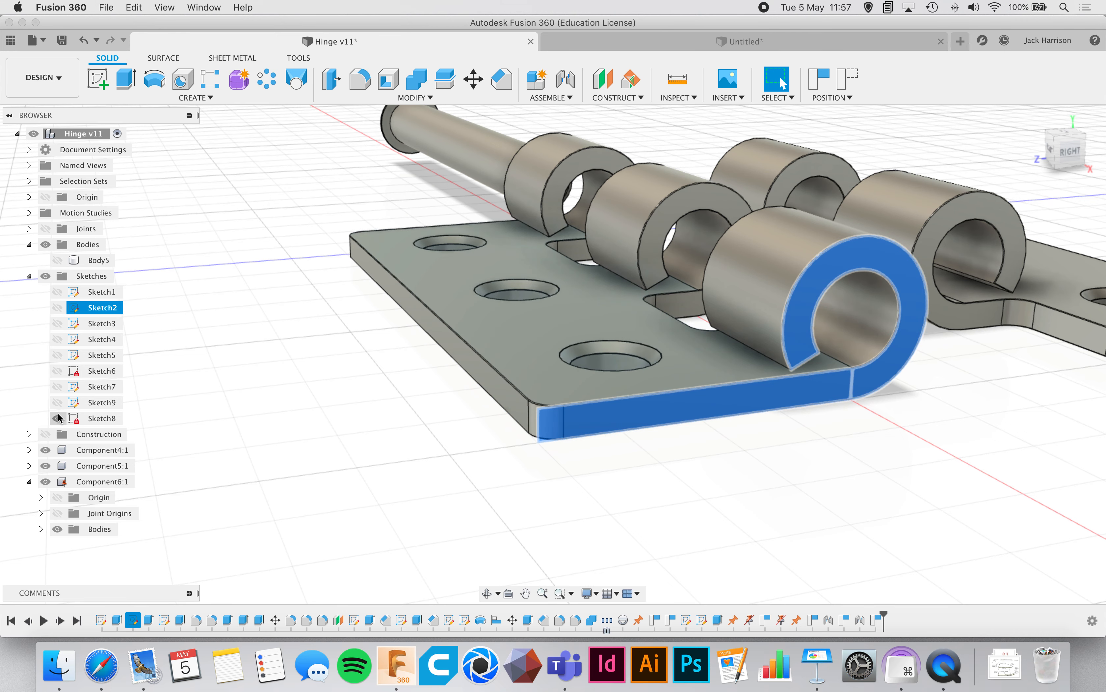
{"action": "left_click", "coordinate": [224, 369]}
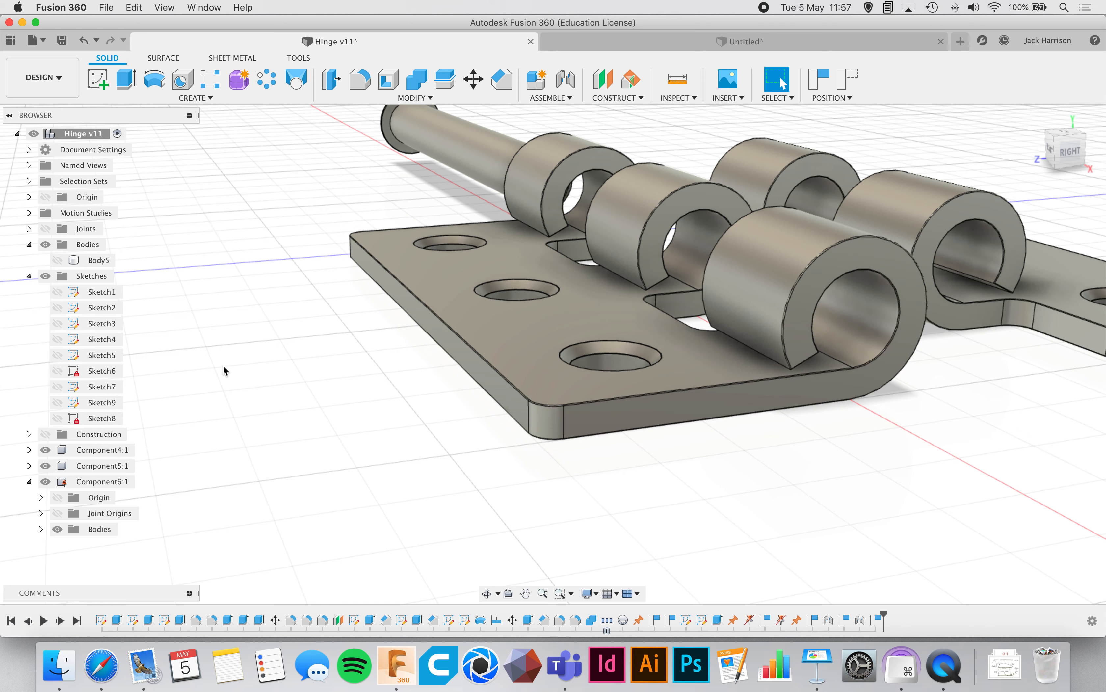
Look over the hinge model without its sketches and return to the untitled design.
{"action": "scroll", "coordinate": [397, 327], "scroll_direction": "right", "scroll_amount": 5}
{"action": "scroll", "coordinate": [396, 327], "scroll_direction": "up", "scroll_amount": 4}
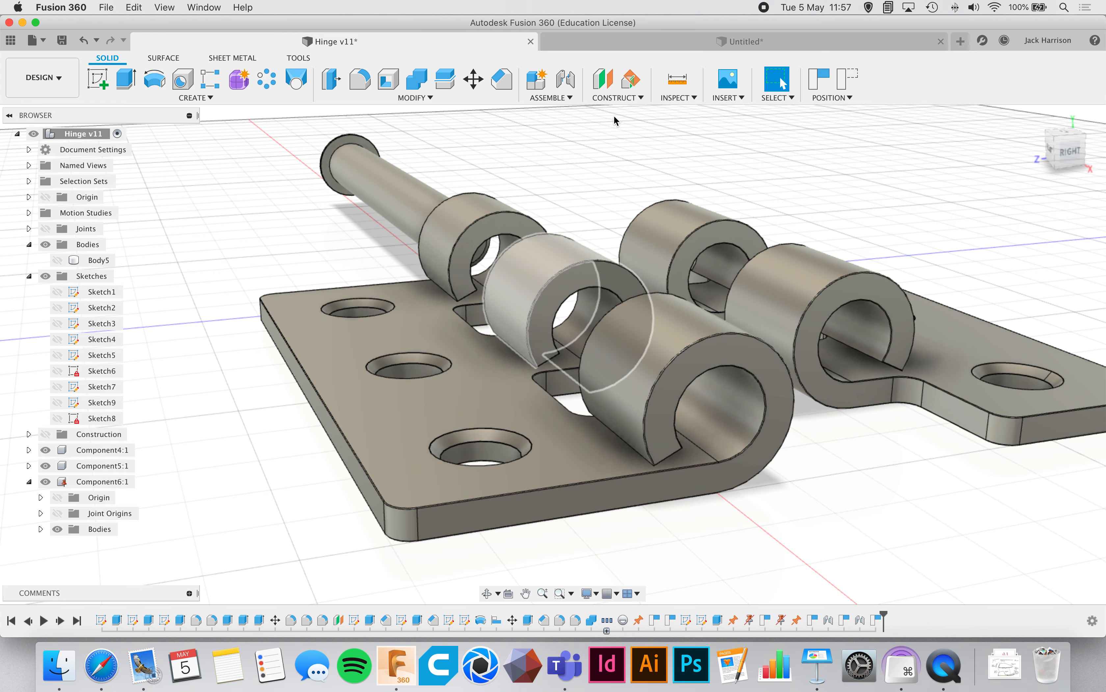
{"action": "left_click", "coordinate": [651, 42]}
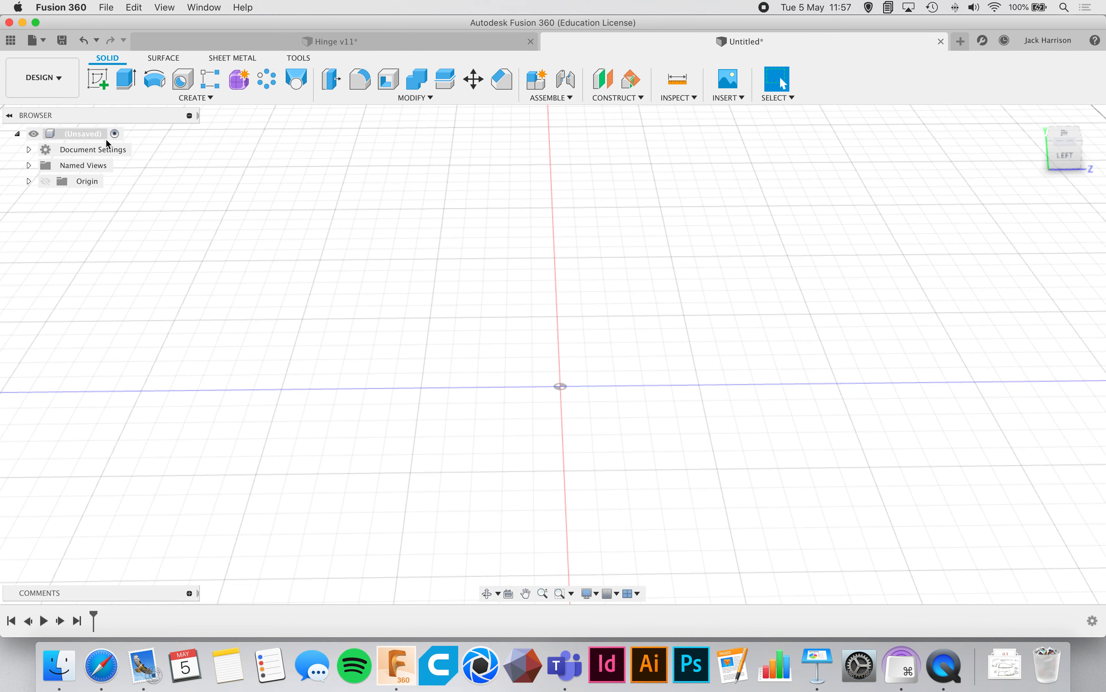
{"action": "left_click", "coordinate": [64, 84]}
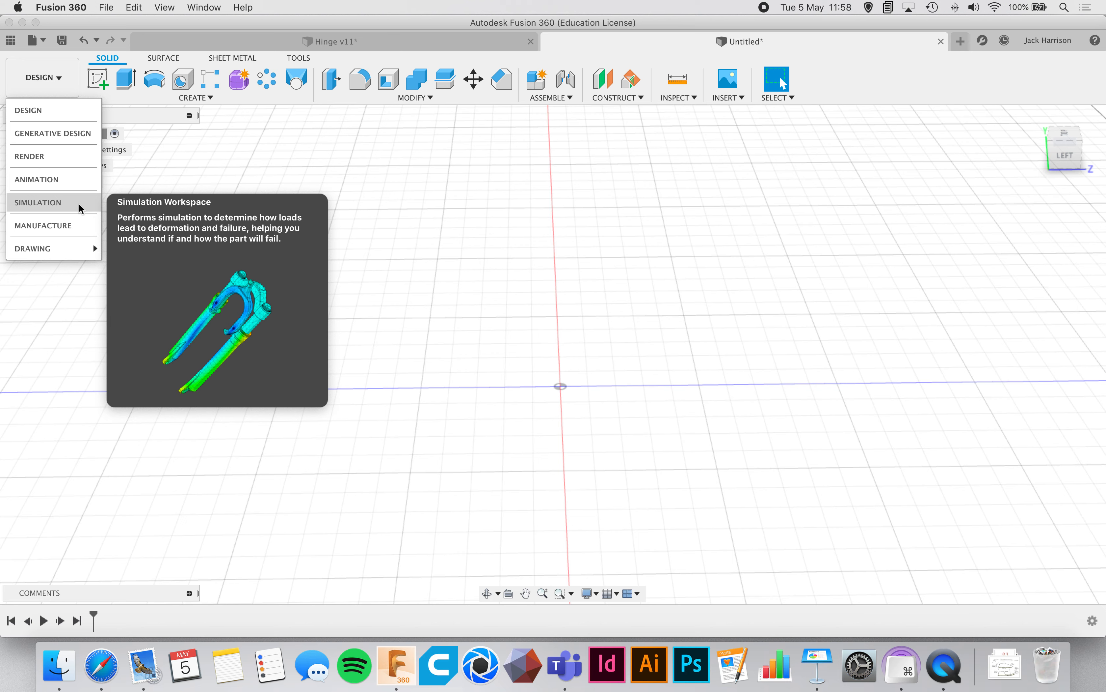
{"action": "left_click", "coordinate": [158, 159]}
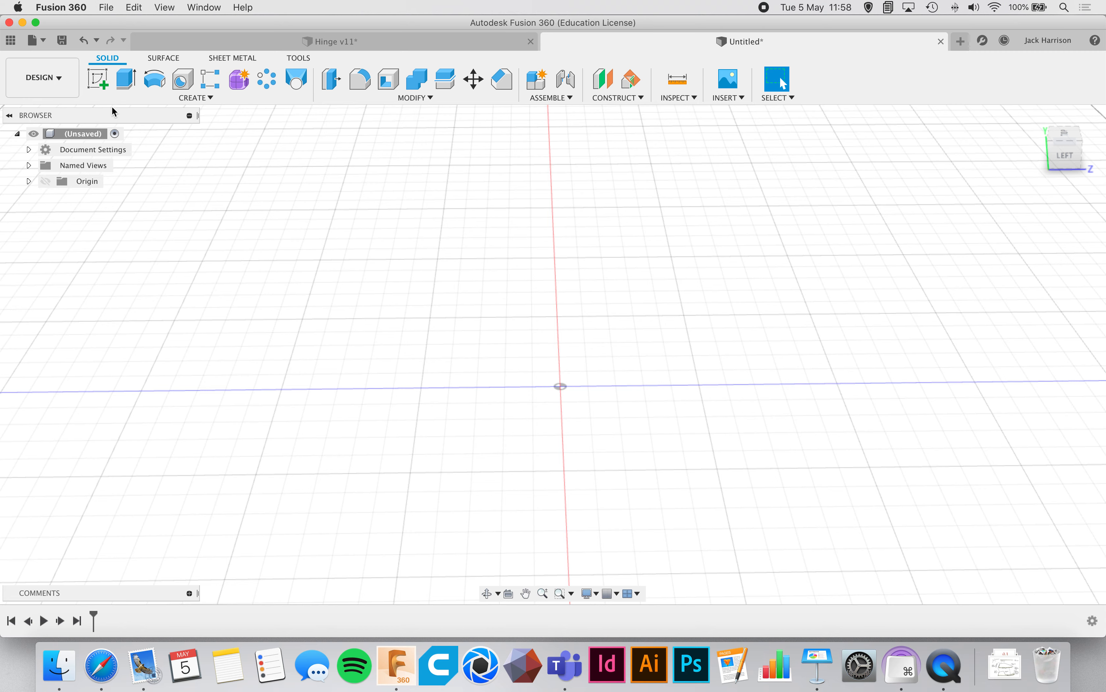
{"action": "left_click", "coordinate": [173, 98]}
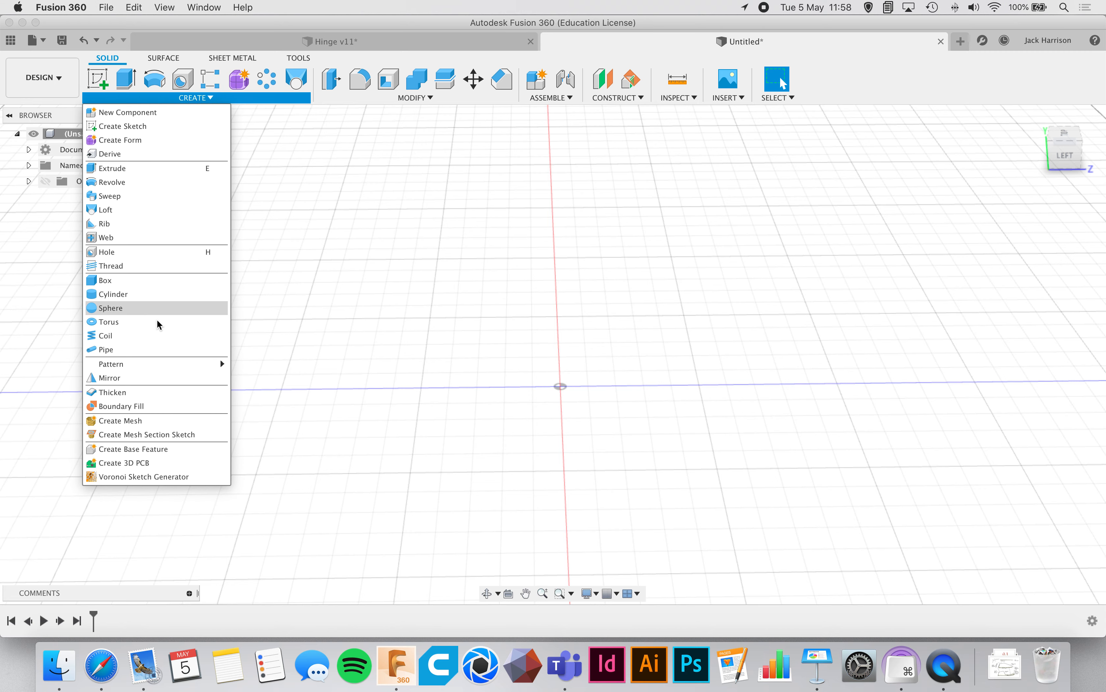
{"action": "left_click", "coordinate": [395, 127]}
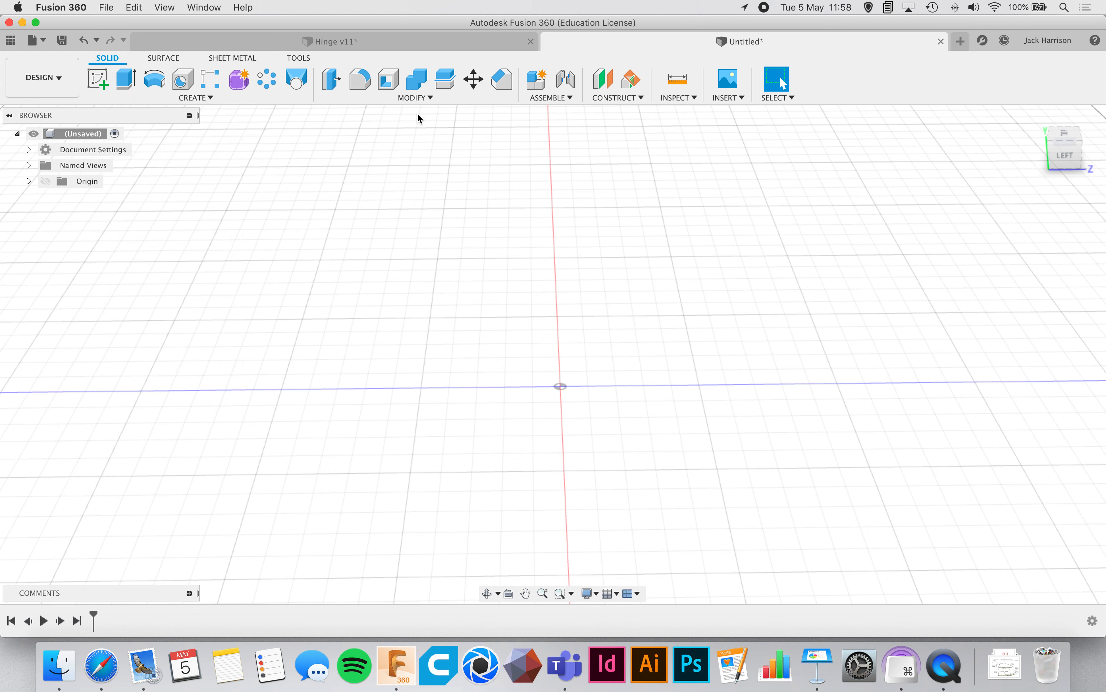
{"action": "left_click", "coordinate": [431, 99]}
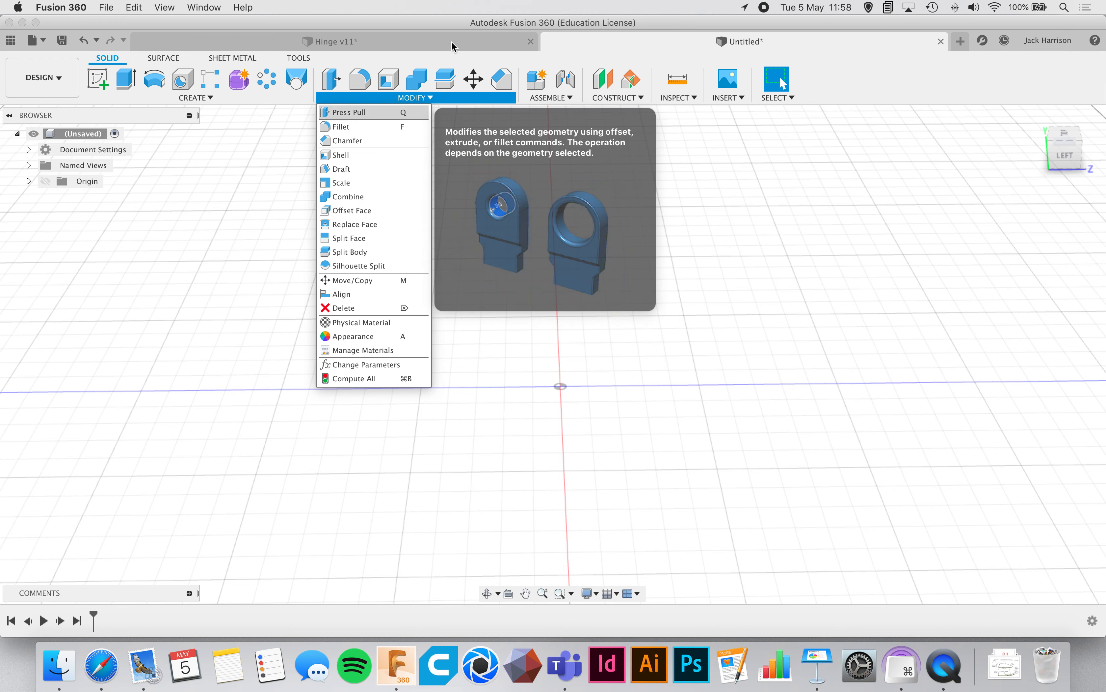
Switch to the Hinge v11 design and examine the edges of the nearest rolled knuckle up close.
{"action": "left_click", "coordinate": [330, 41]}
{"action": "scroll", "coordinate": [497, 318], "scroll_direction": "up", "scroll_amount": 10}
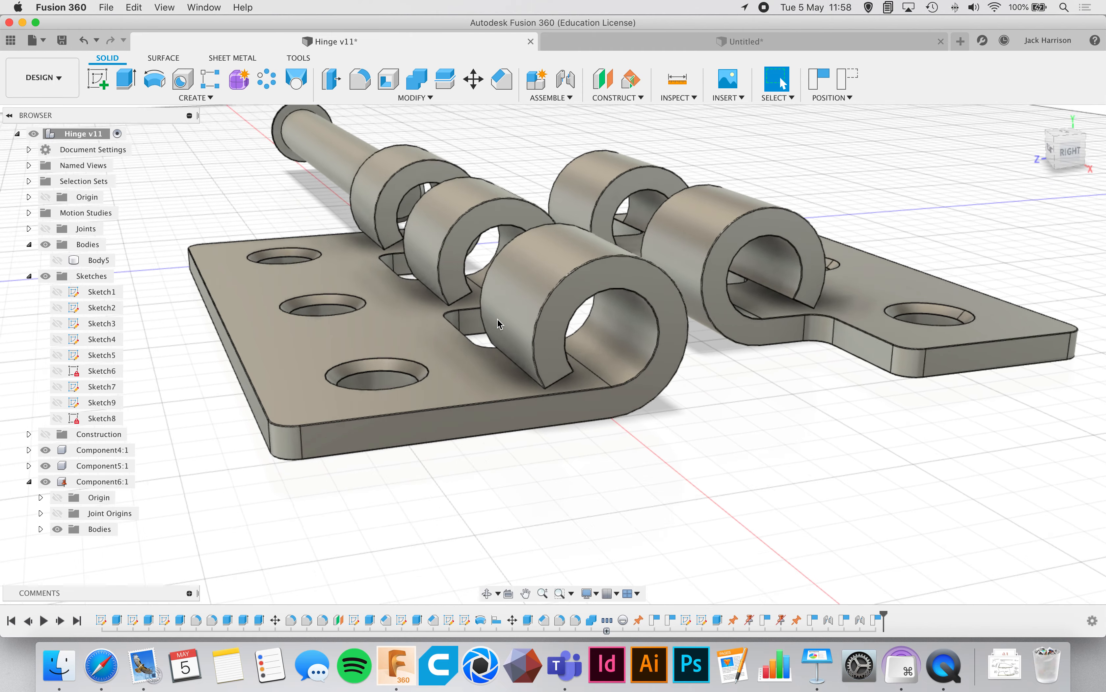
{"action": "scroll", "coordinate": [458, 438], "scroll_direction": "down", "scroll_amount": 5}
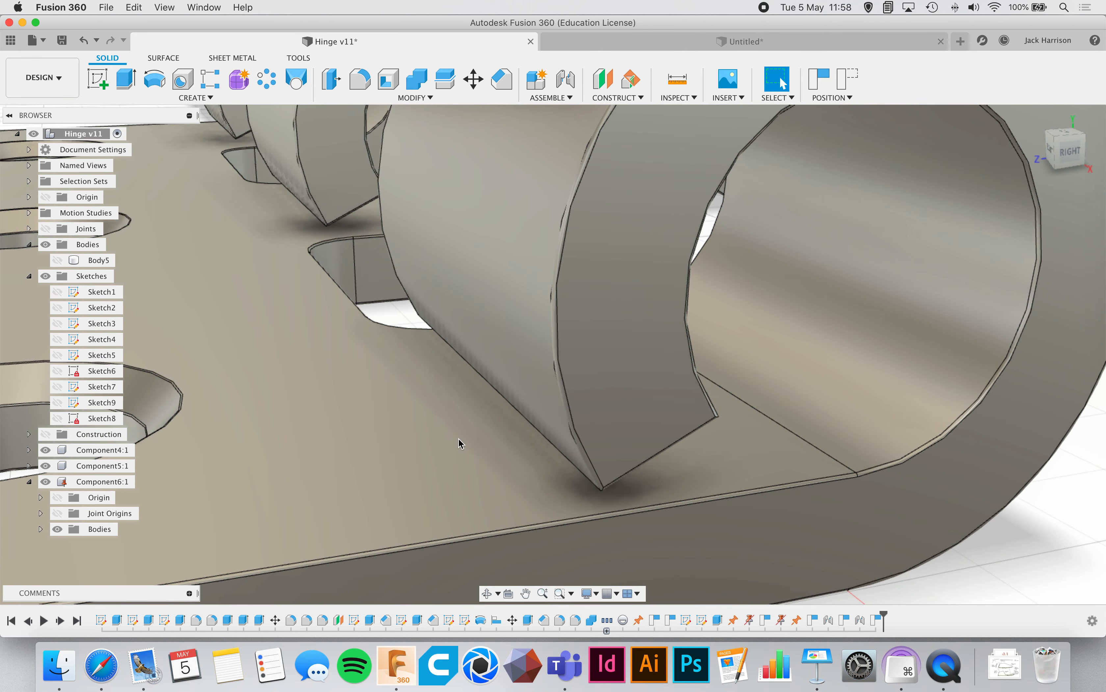
{"action": "scroll", "coordinate": [501, 477], "scroll_direction": "up", "scroll_amount": 8}
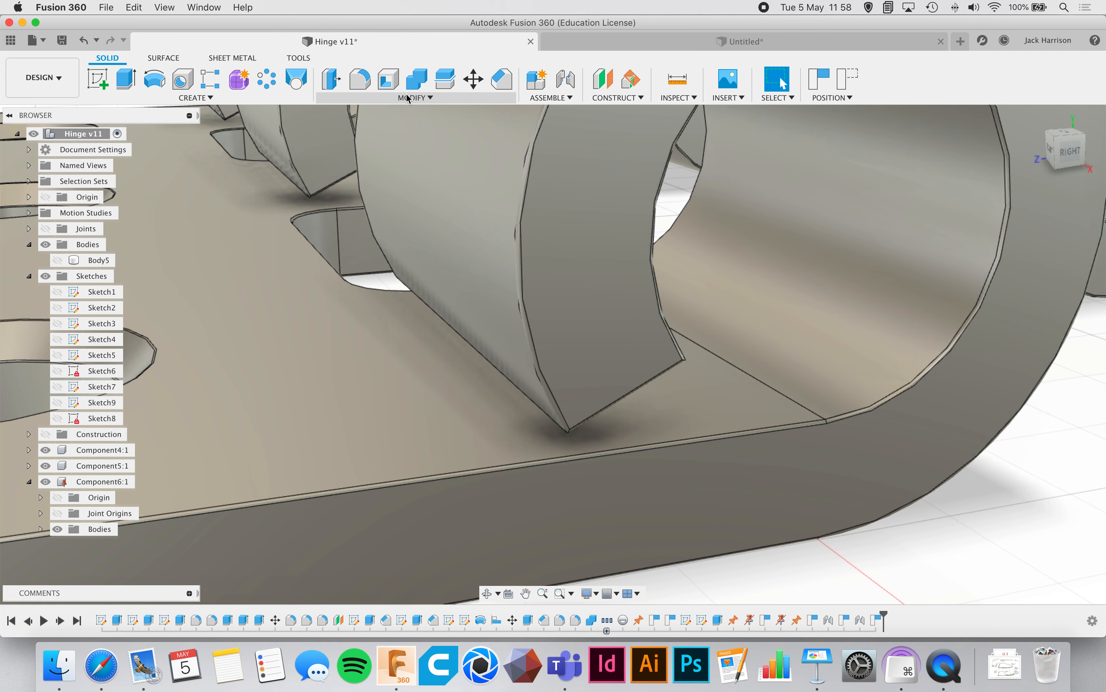
{"action": "left_click", "coordinate": [415, 98]}
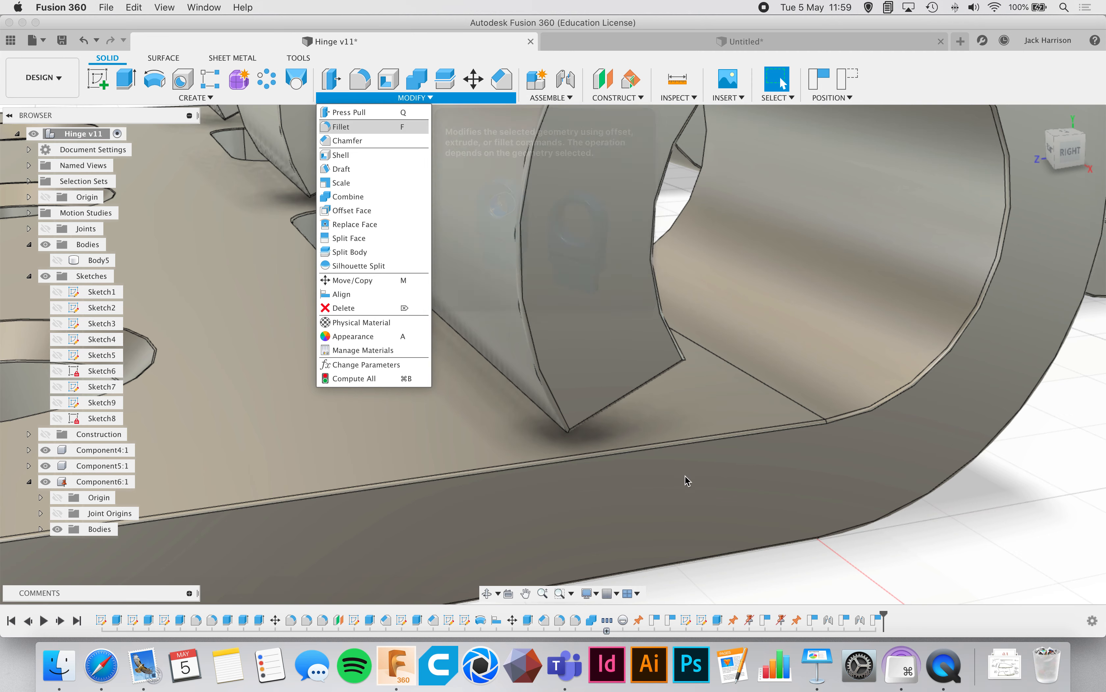
{"action": "left_click", "coordinate": [862, 551]}
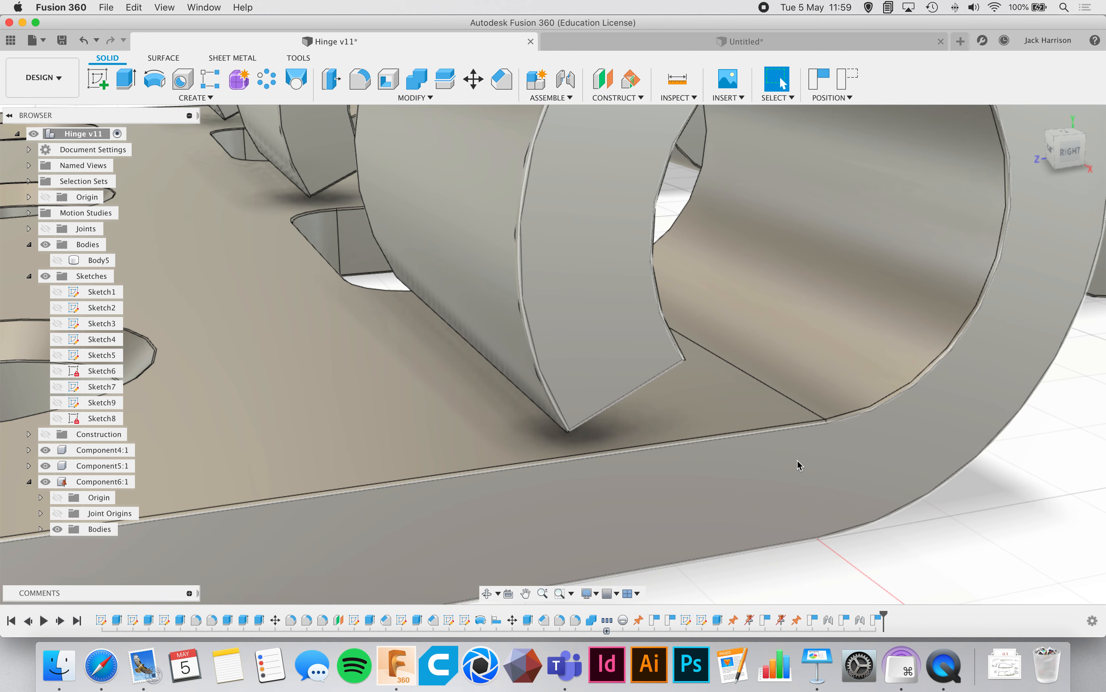
Switch back to the empty untitled design.
{"action": "left_click", "coordinate": [629, 40]}
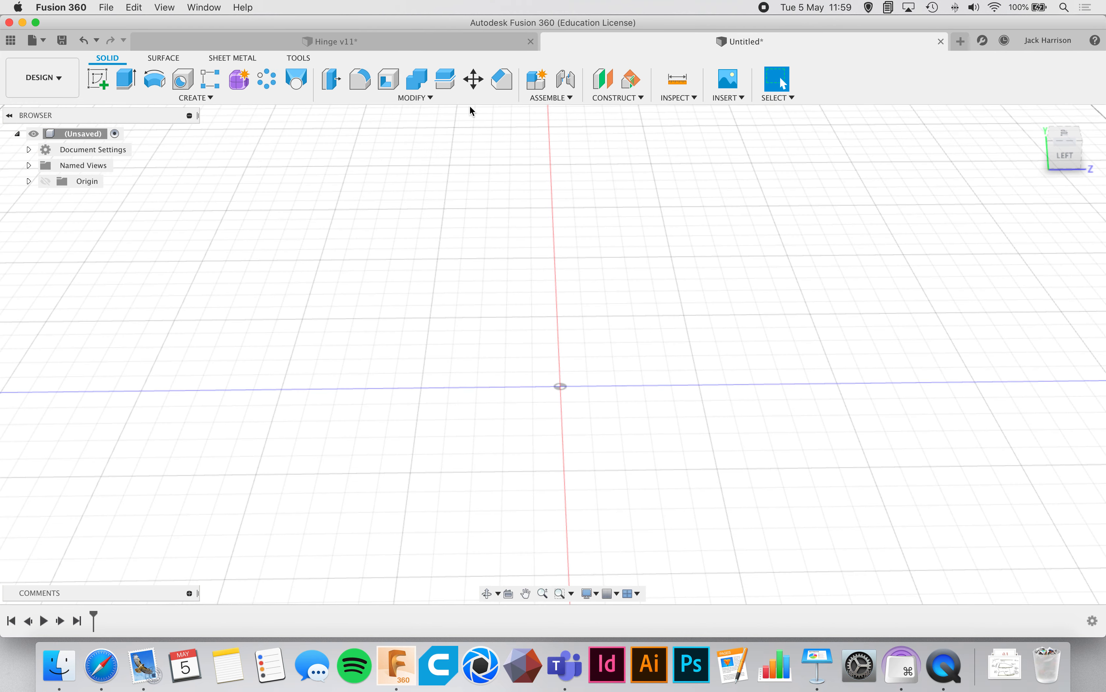
{"action": "left_click", "coordinate": [464, 97]}
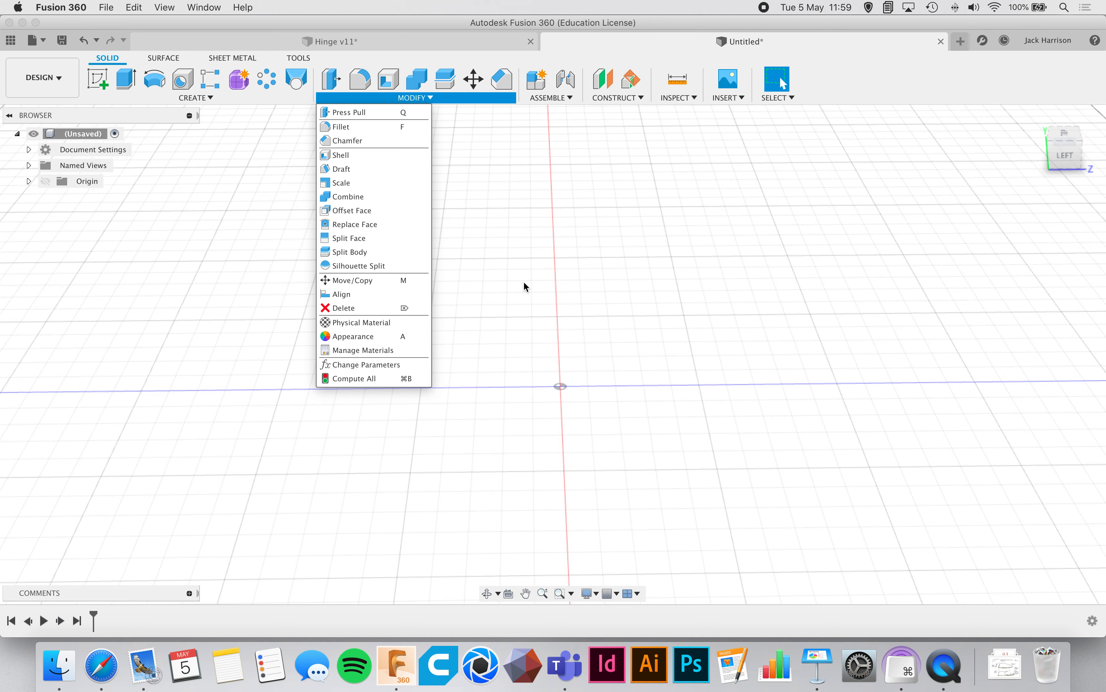
{"action": "left_click", "coordinate": [246, 247]}
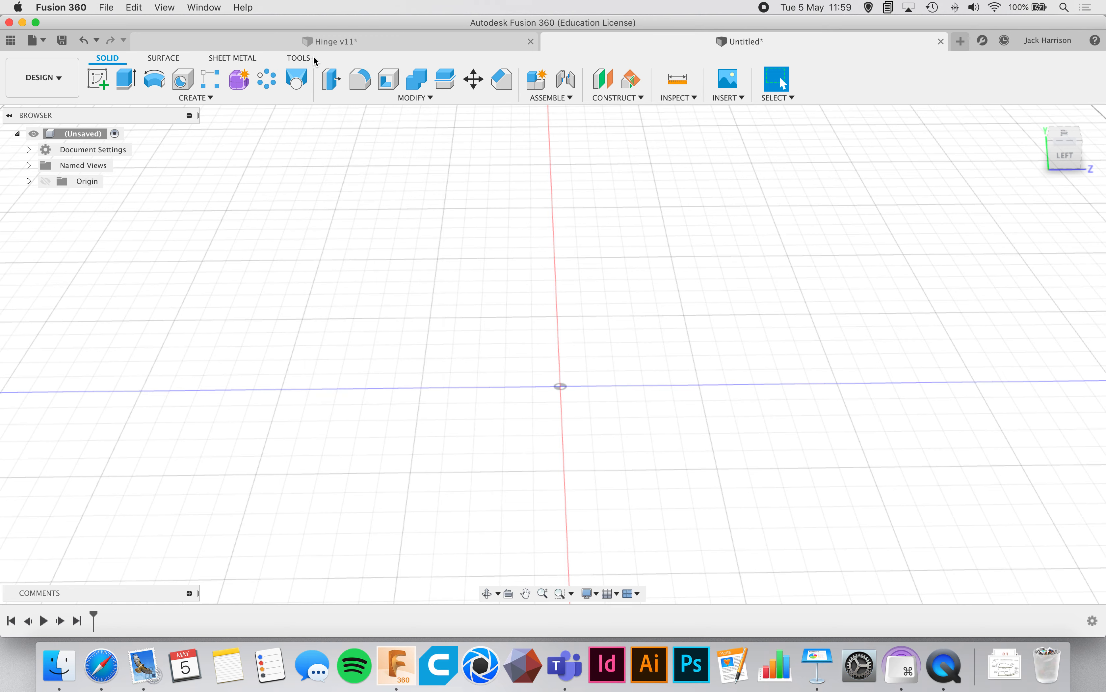
Consult the reference render of the shapes in Keynote and, back in Fusion 360, start a sketch on the front origin plane.
{"action": "left_click", "coordinate": [830, 661]}
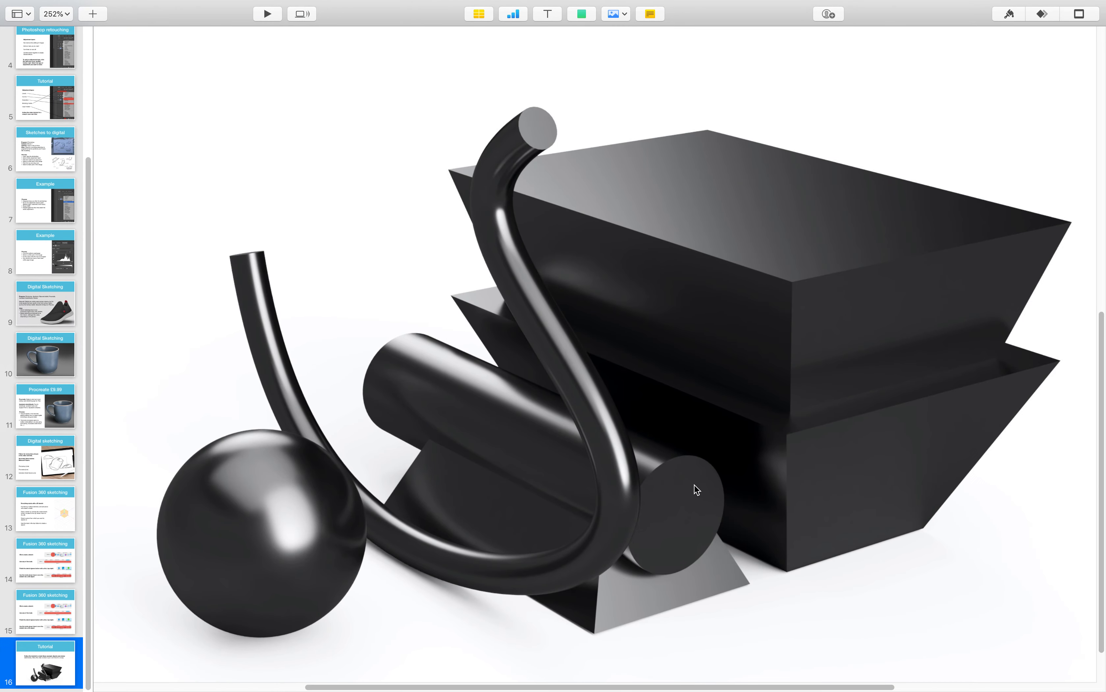
{"action": "key", "text": "super+Tab"}
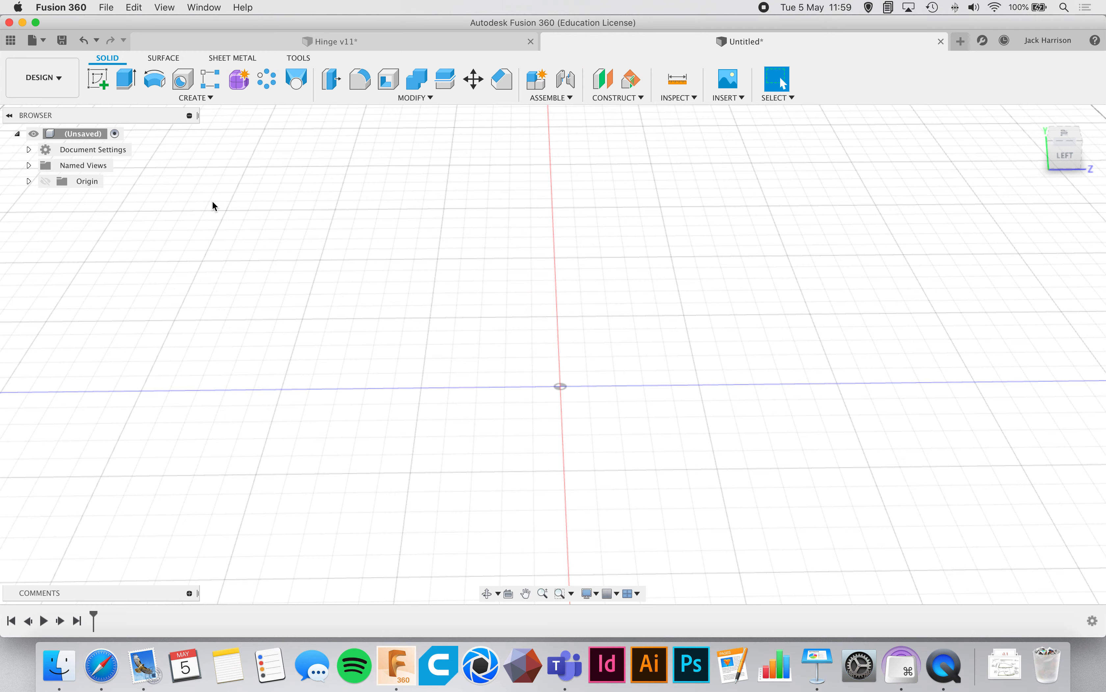
{"action": "left_click", "coordinate": [105, 84]}
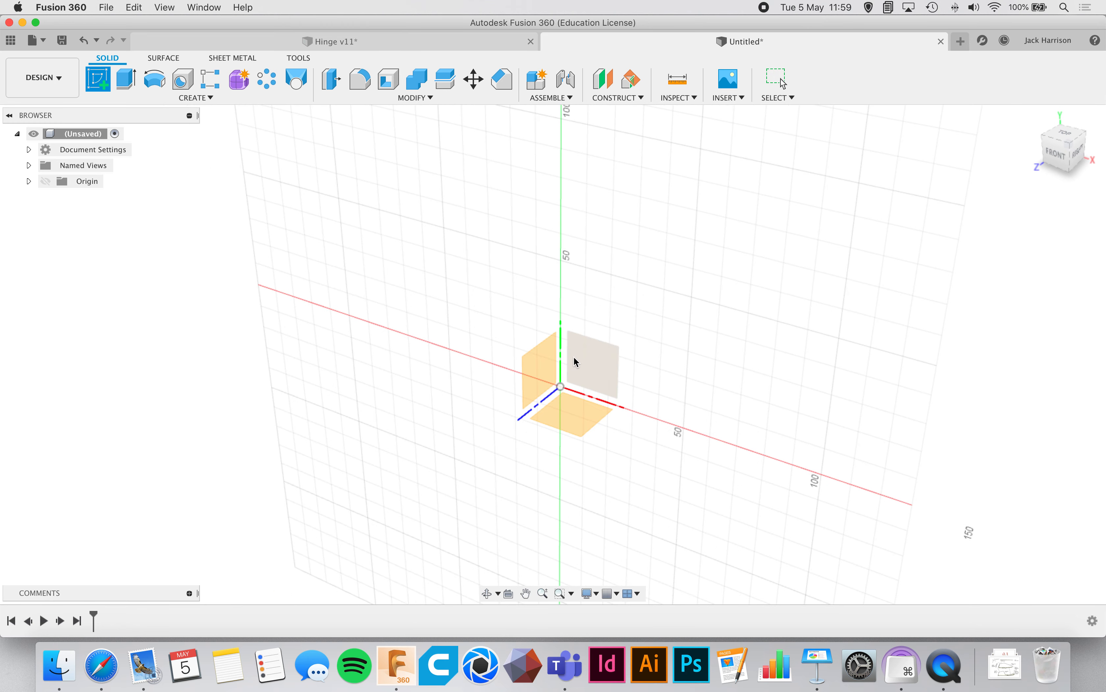
{"action": "left_click", "coordinate": [818, 666]}
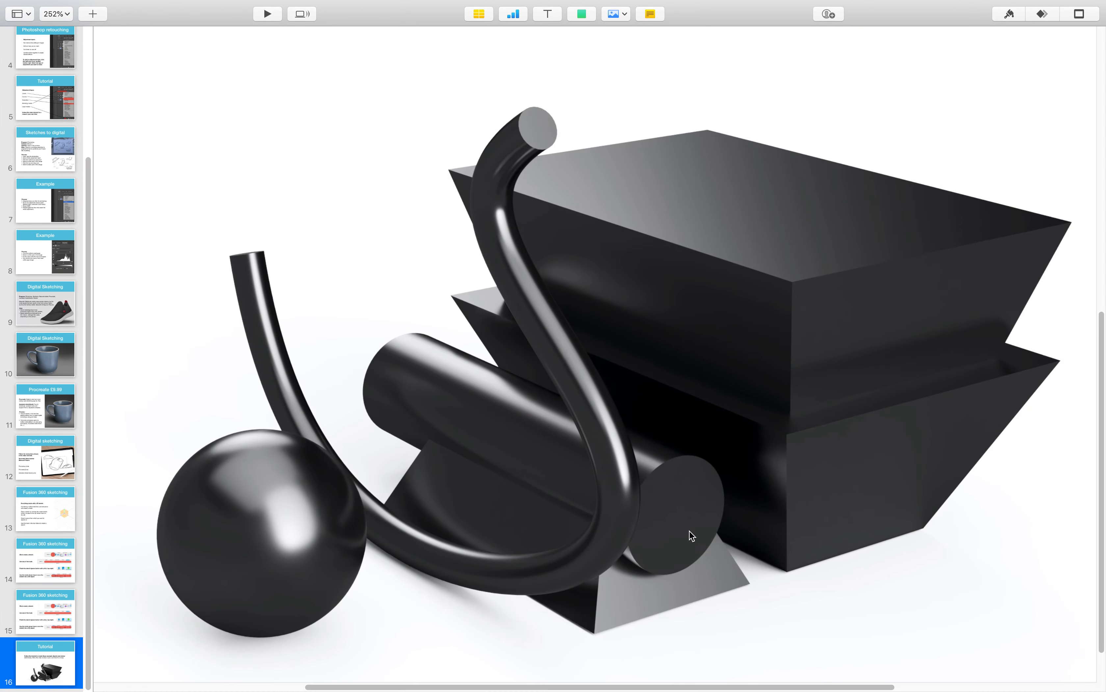
{"action": "key", "text": "ctrl+Left"}
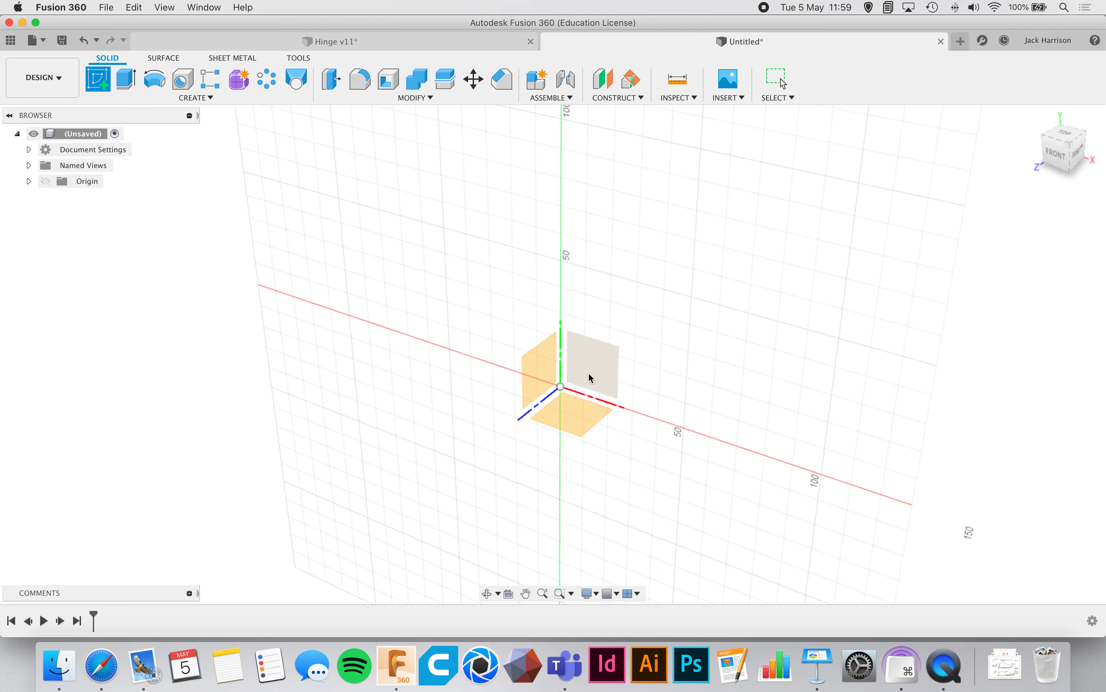
{"action": "left_click", "coordinate": [588, 374]}
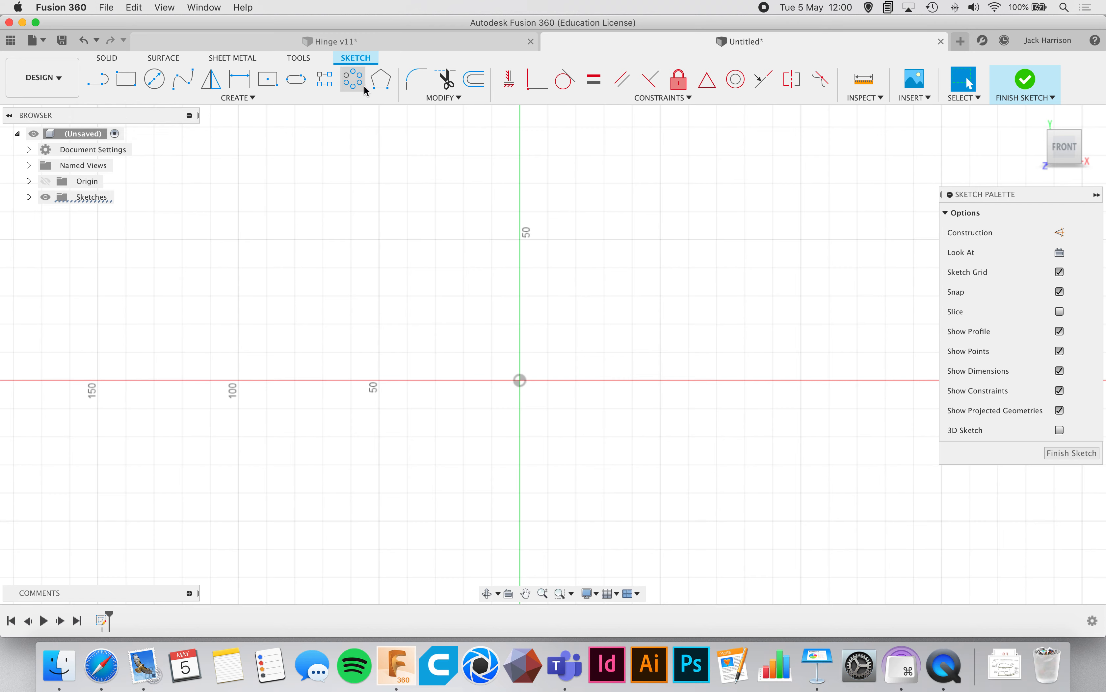
{"action": "left_click", "coordinate": [288, 99]}
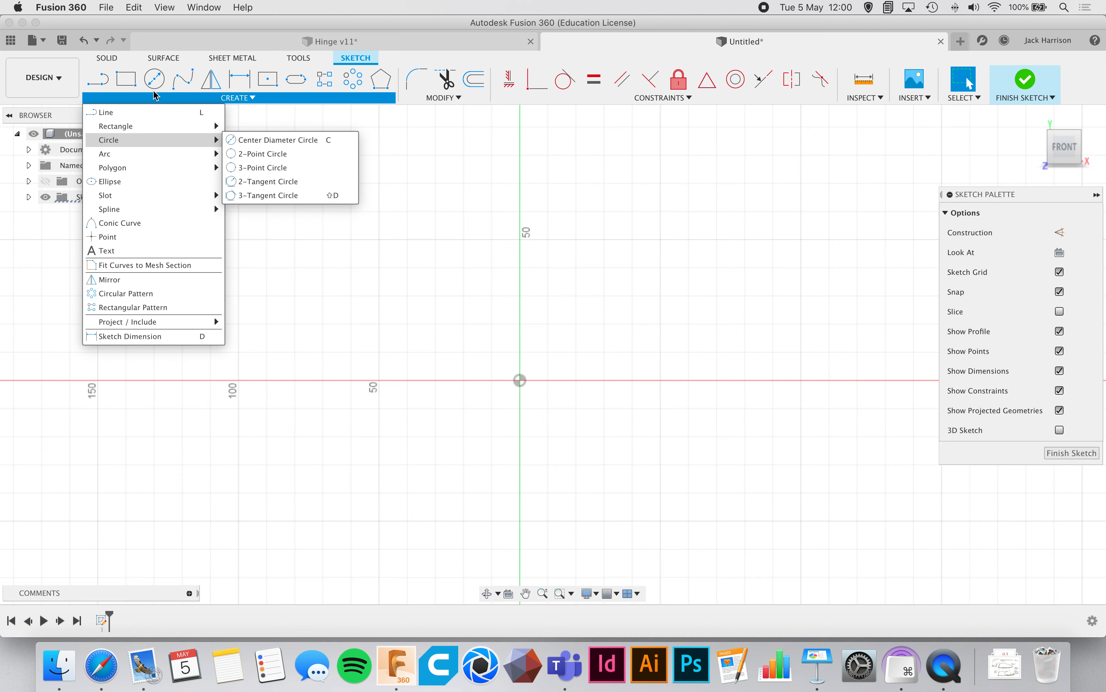
{"action": "left_click", "coordinate": [155, 81]}
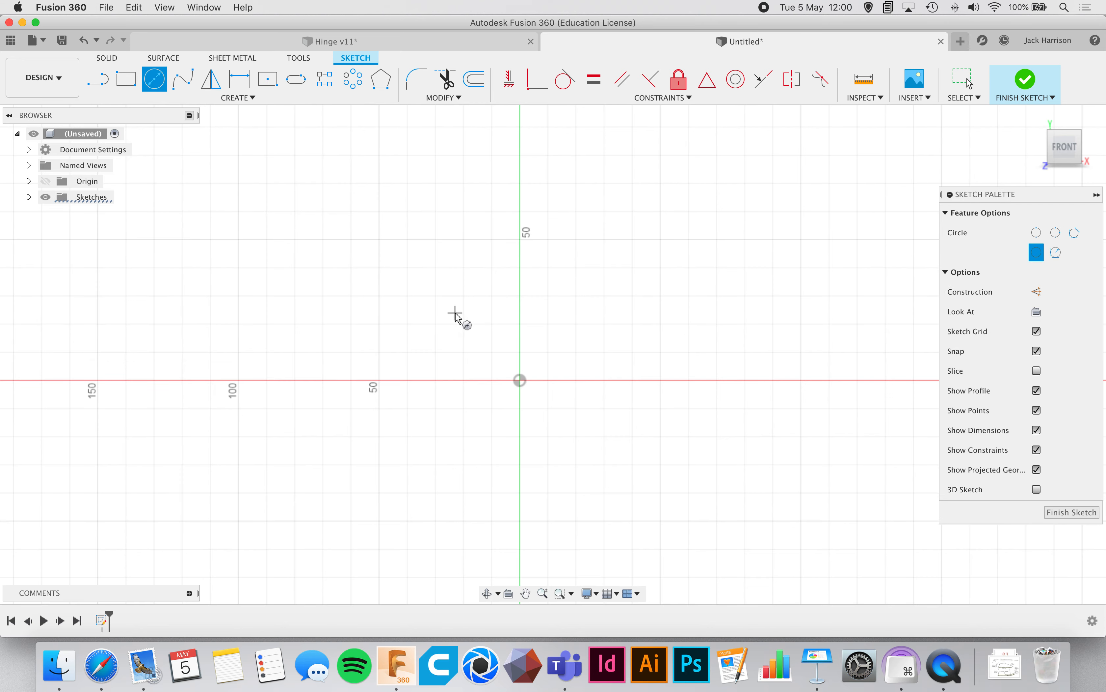
{"action": "left_click", "coordinate": [522, 383]}
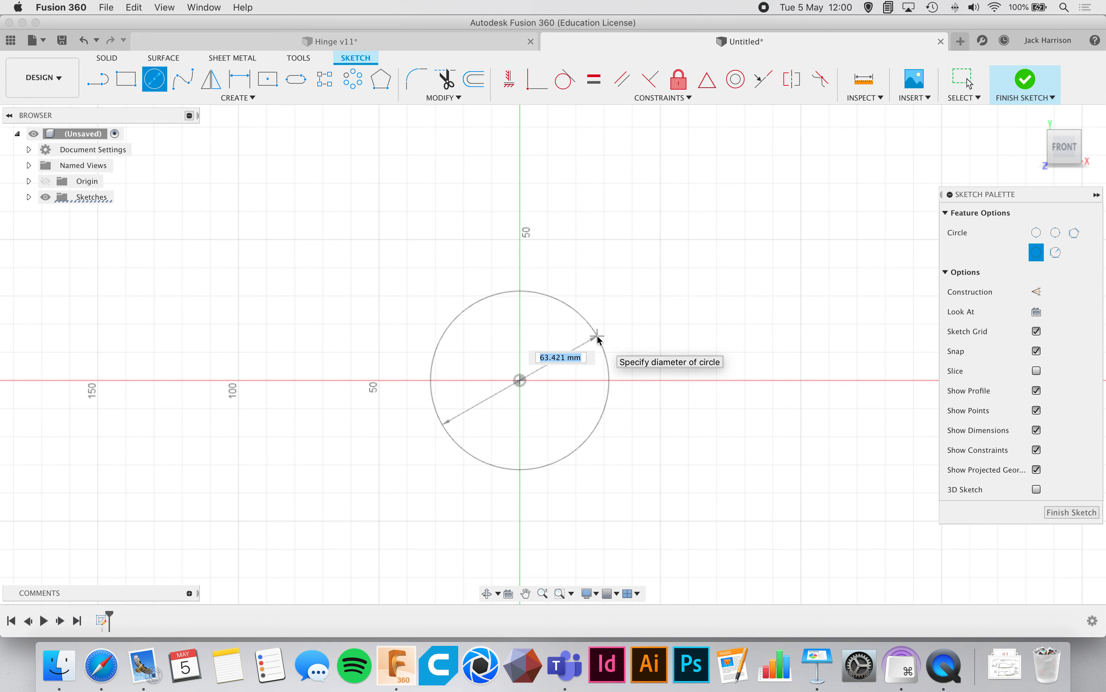
{"action": "key", "text": "Escape"}
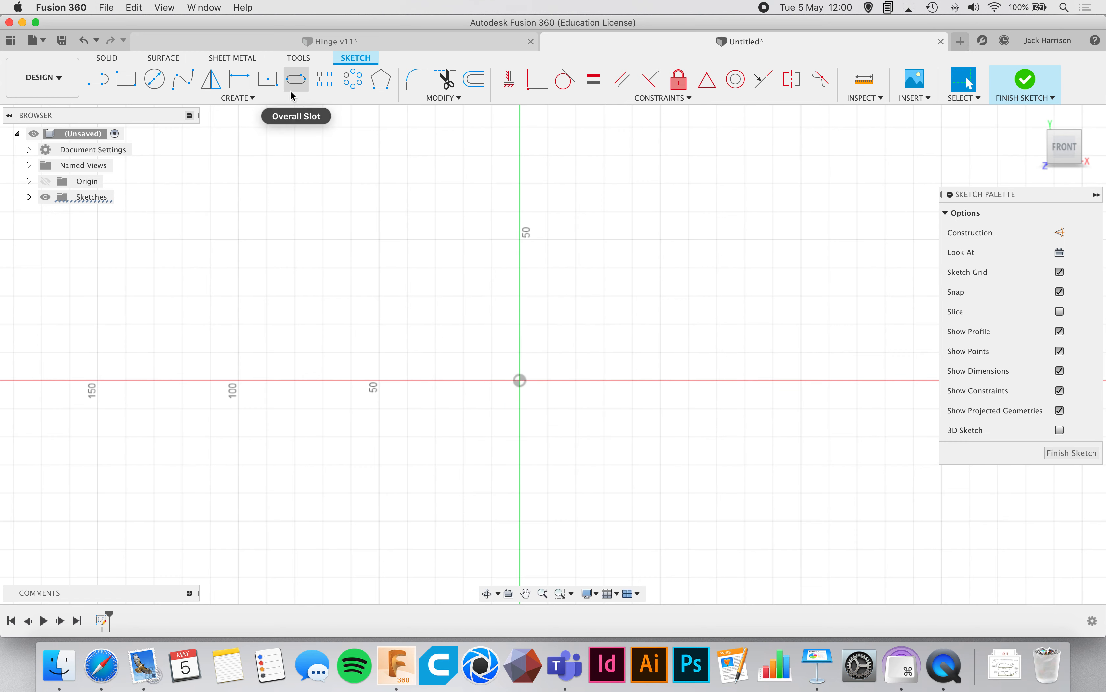
Sketch a center diameter circle with its center above the red axis, on the positive X side of the origin.
{"action": "left_click", "coordinate": [154, 79]}
{"action": "left_click", "coordinate": [619, 273]}
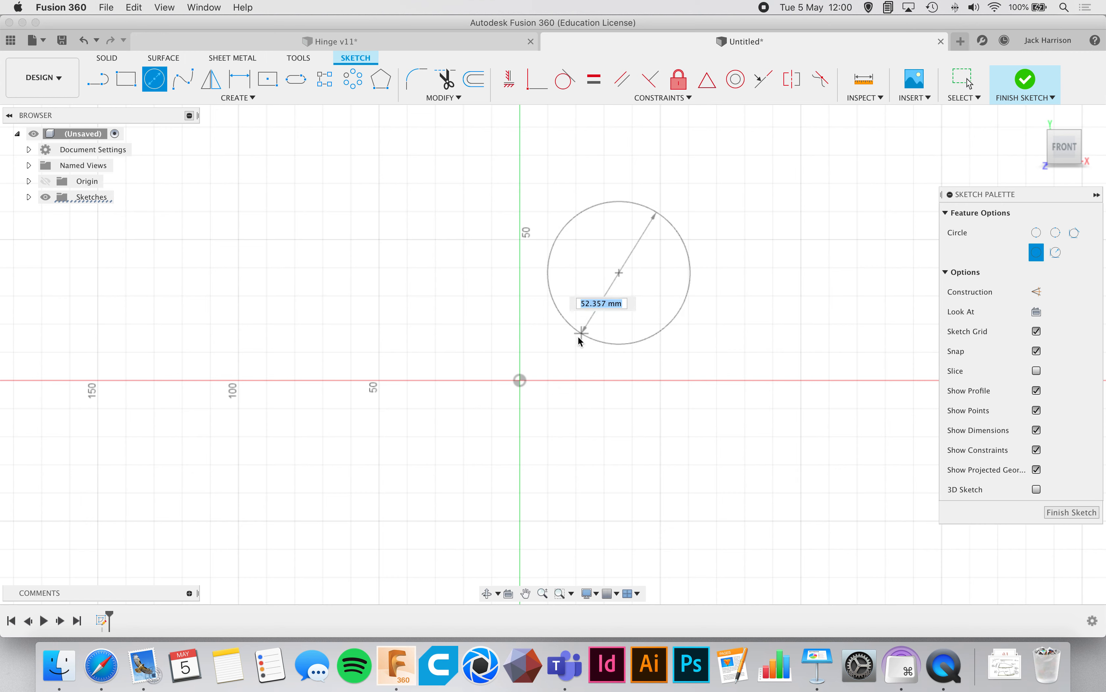
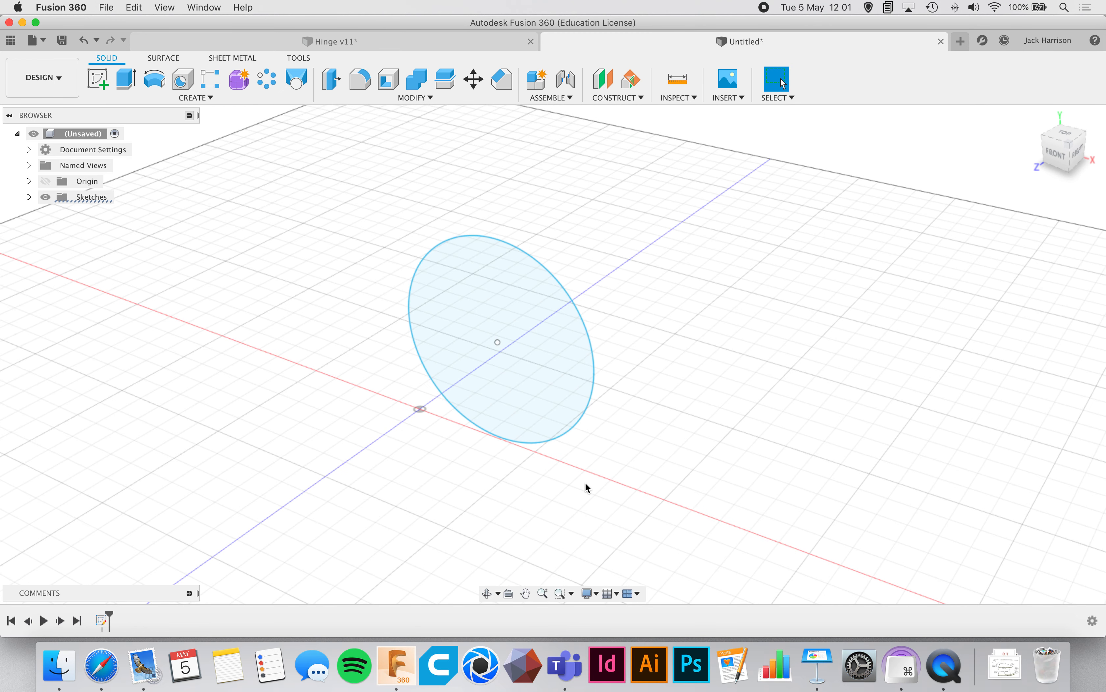
Extrude the circle profile toward the front about 200 mm as a new body, forming a long cylinder.
{"action": "left_click", "coordinate": [549, 413]}
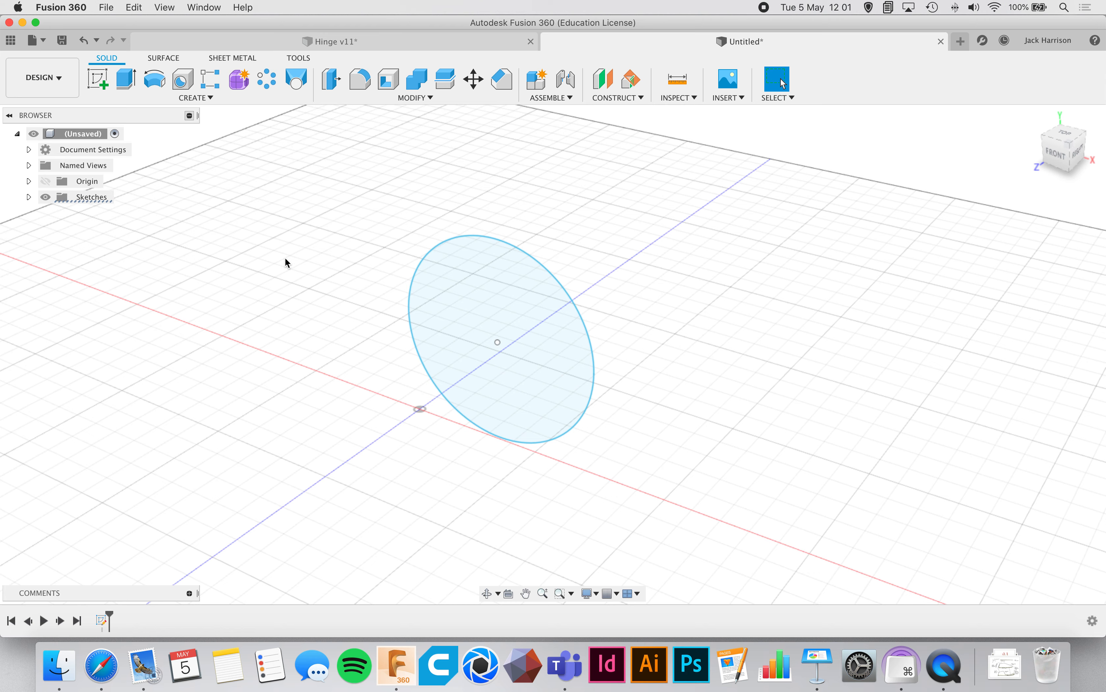
{"action": "left_click", "coordinate": [229, 98]}
{"action": "left_click", "coordinate": [127, 85]}
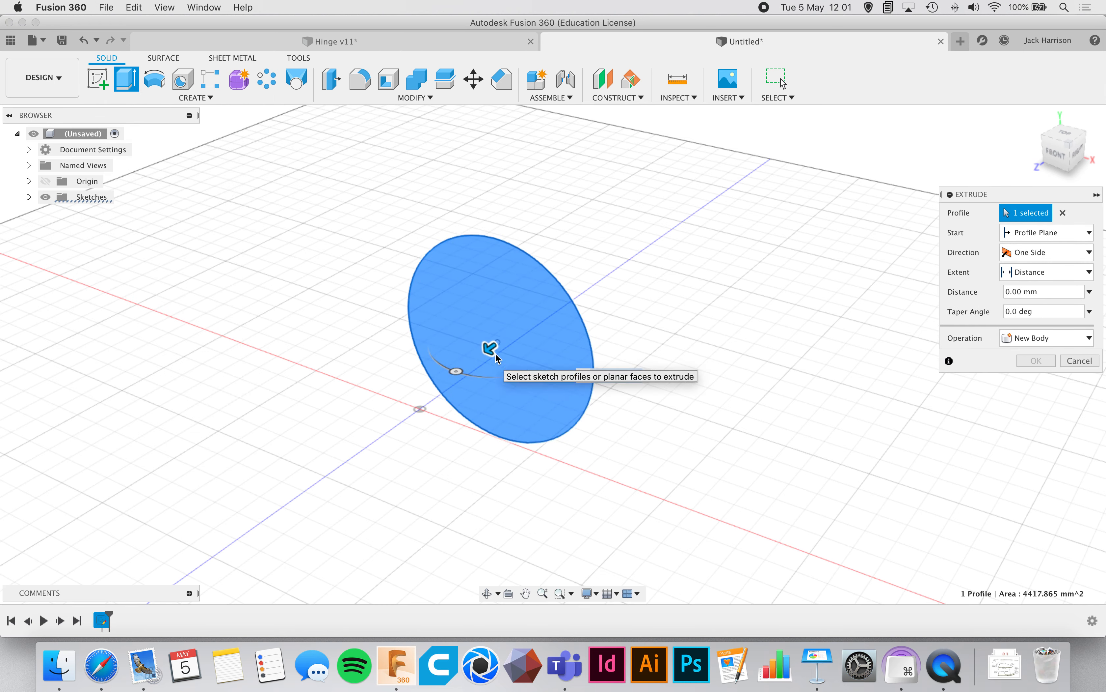
{"action": "left_click_drag", "start_coordinate": [492, 348], "coordinate": [240, 492]}
{"action": "scroll", "coordinate": [240, 492], "scroll_direction": "left", "scroll_amount": 5}
{"action": "scroll", "coordinate": [240, 492], "scroll_direction": "down", "scroll_amount": 4}
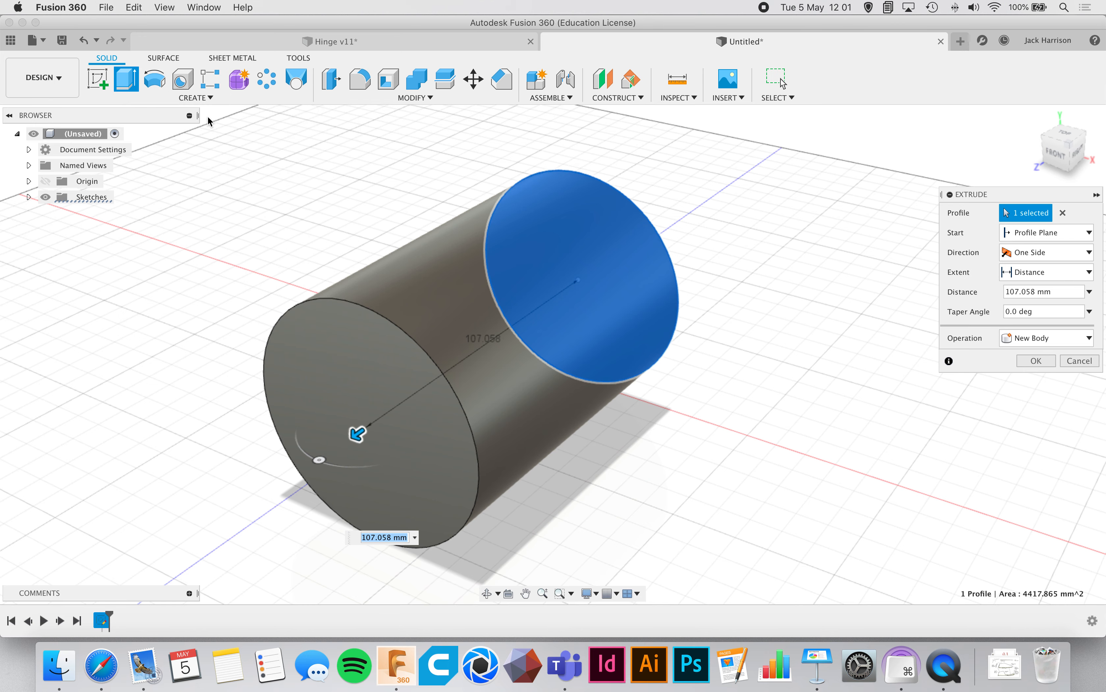
{"action": "scroll", "coordinate": [646, 427], "scroll_direction": "down", "scroll_amount": 5}
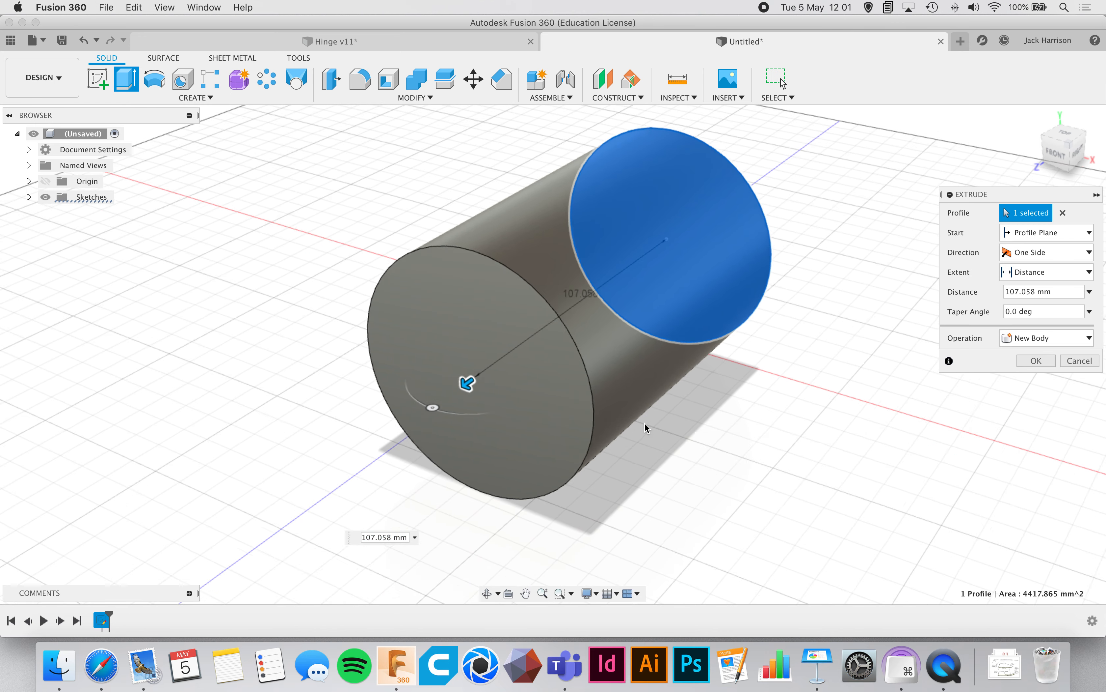
{"action": "left_click_drag", "start_coordinate": [517, 364], "coordinate": [425, 424]}
{"action": "key", "text": "Return"}
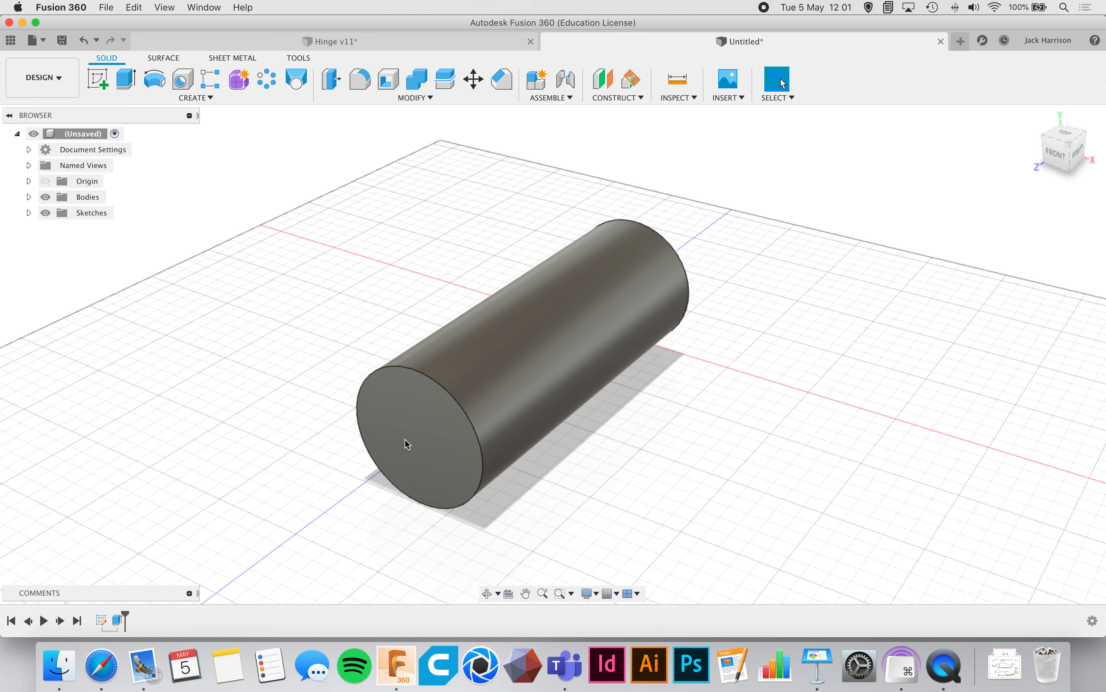
{"action": "scroll", "coordinate": [404, 439], "scroll_direction": "down", "scroll_amount": 1}
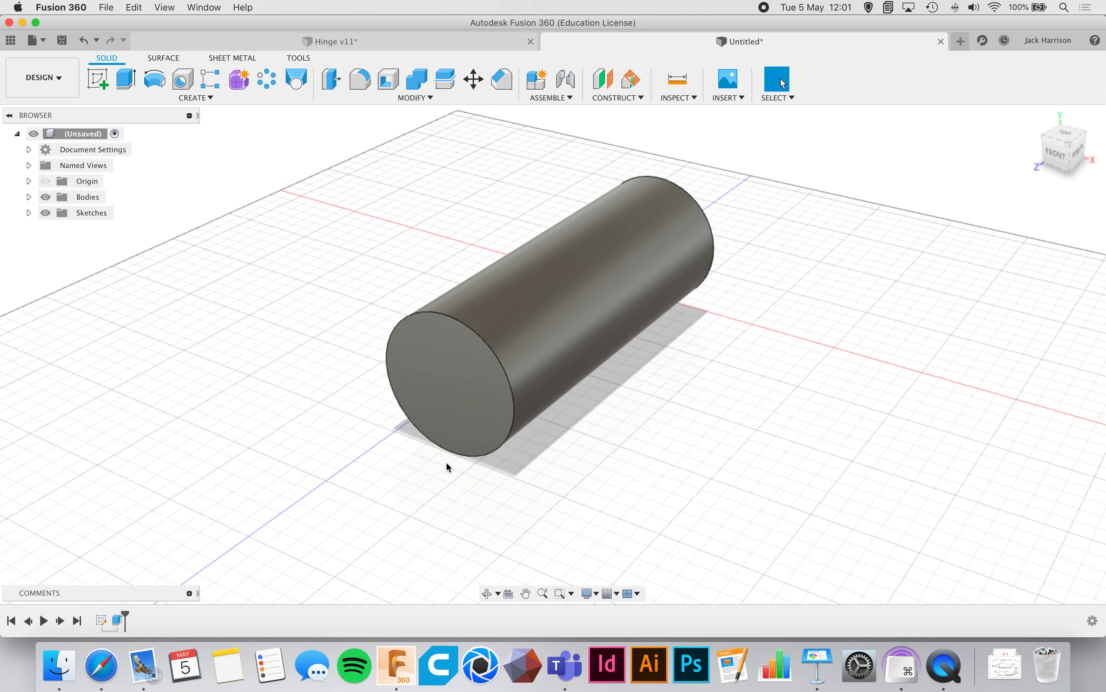
Check the reference render in Keynote and, back in Fusion 360, move the cylinder body up about 86 mm along Y.
{"action": "left_click", "coordinate": [812, 658]}
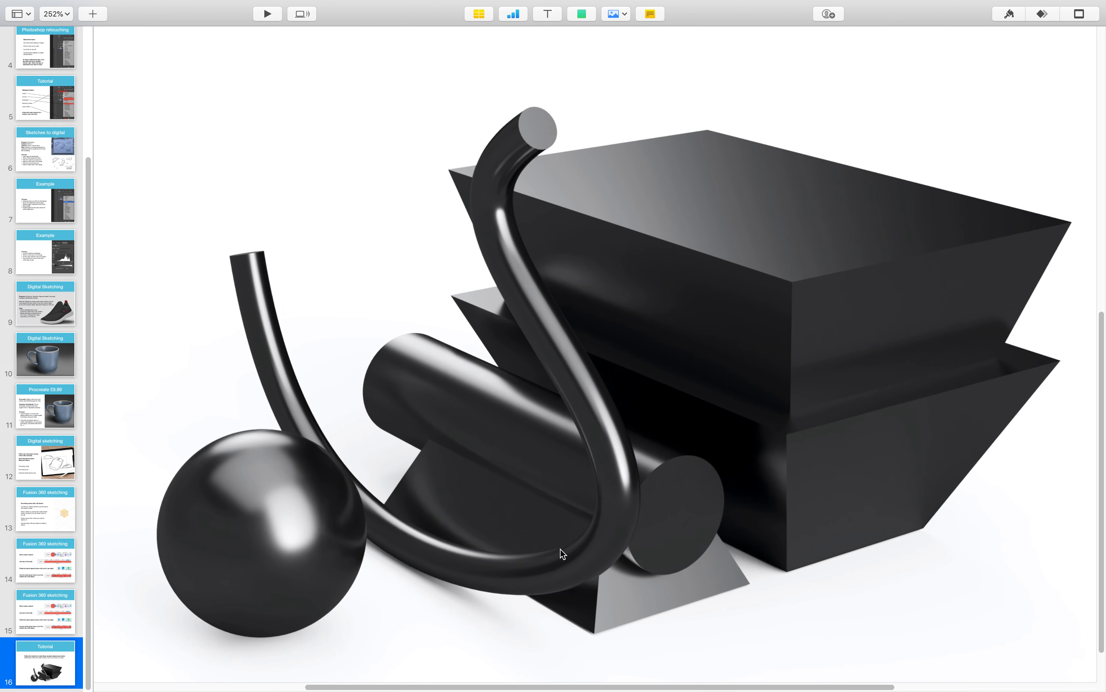
{"action": "key", "text": "ctrl+Left"}
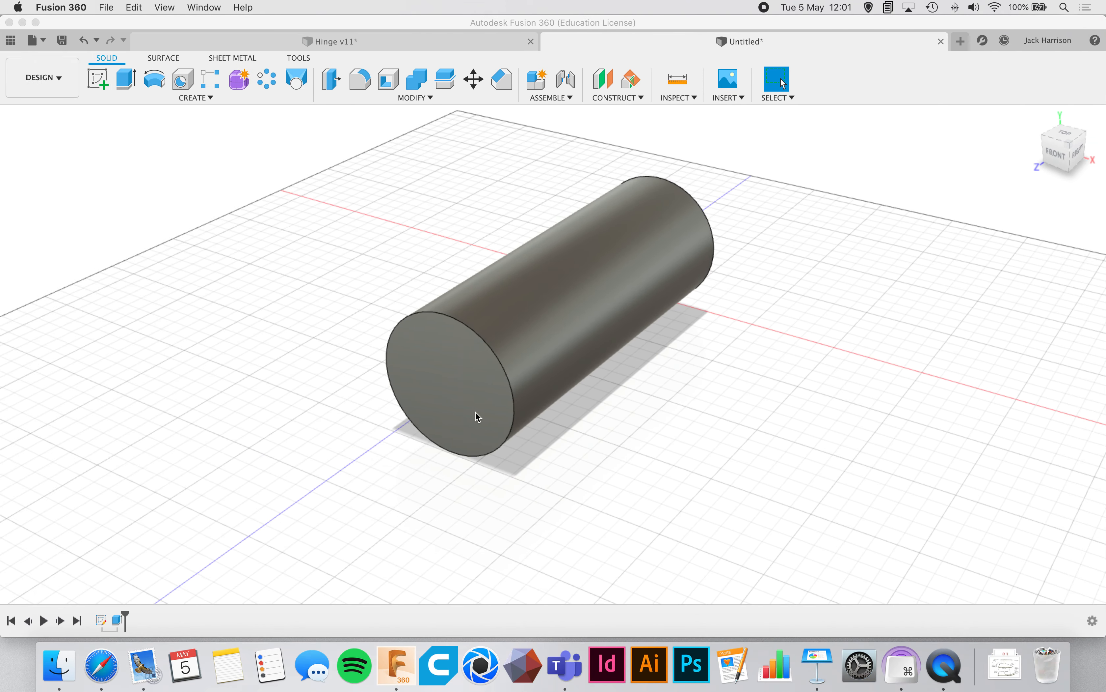
{"action": "scroll", "coordinate": [319, 241], "scroll_direction": "up", "scroll_amount": 2}
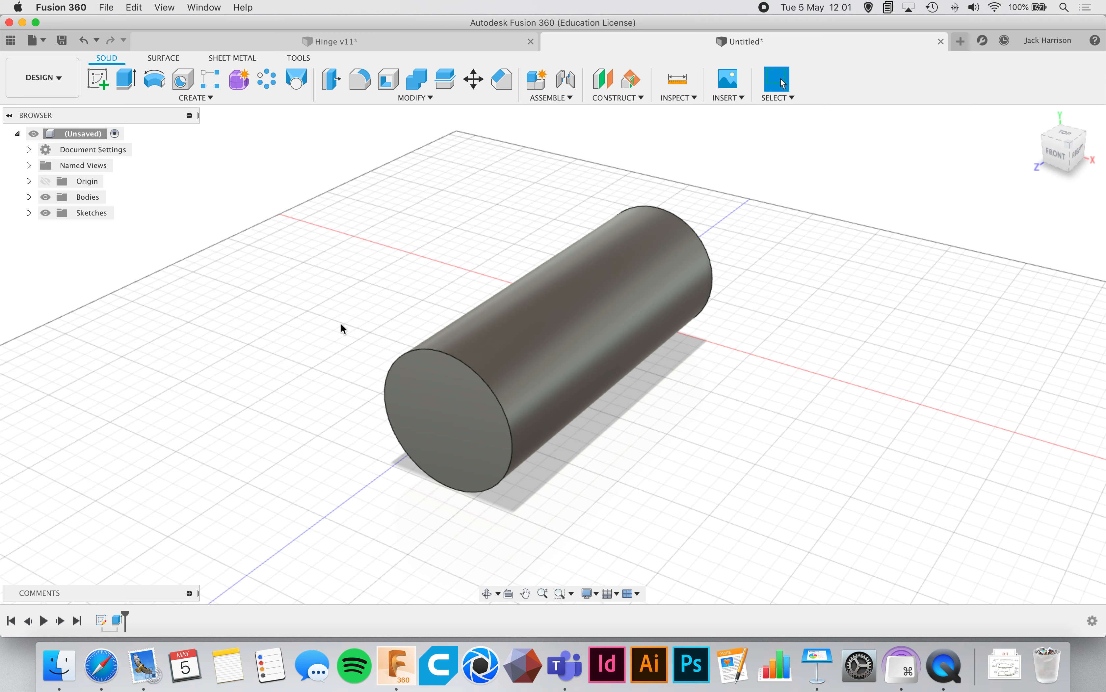
{"action": "key", "text": "m"}
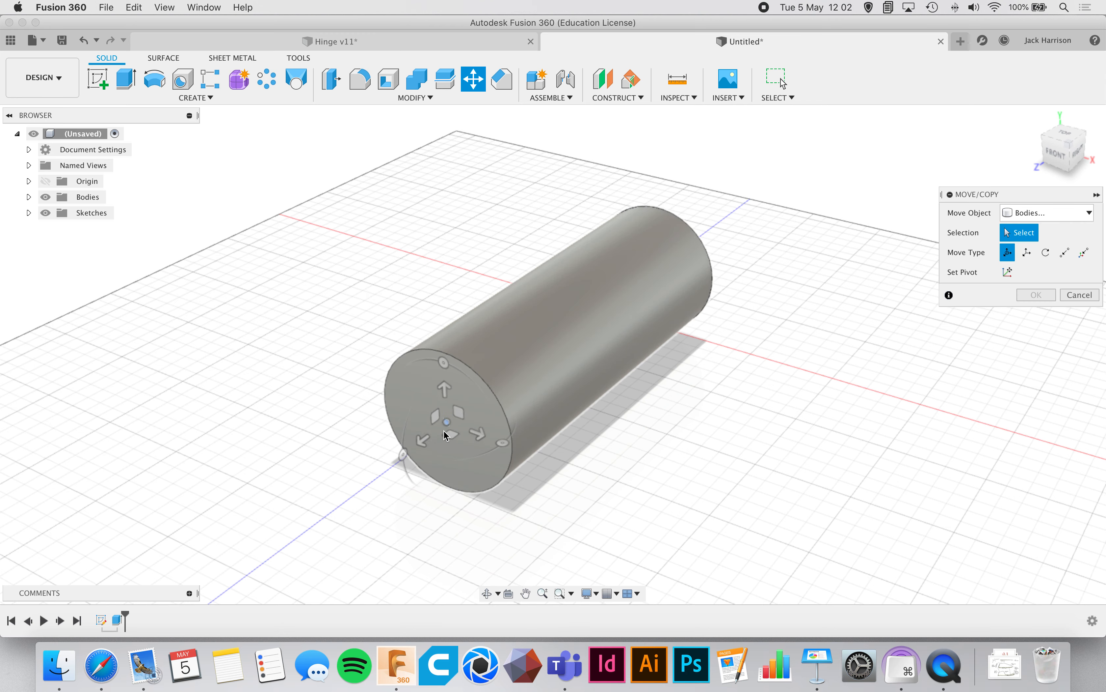
{"action": "left_click", "coordinate": [447, 430]}
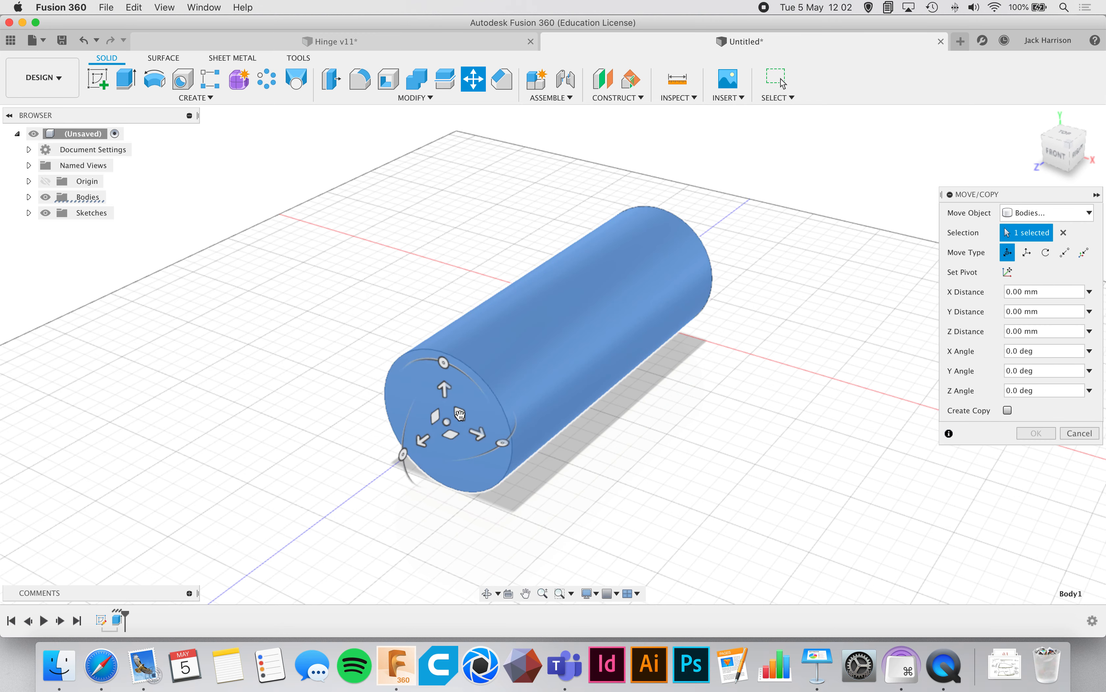
{"action": "left_click_drag", "start_coordinate": [440, 402], "coordinate": [451, 219]}
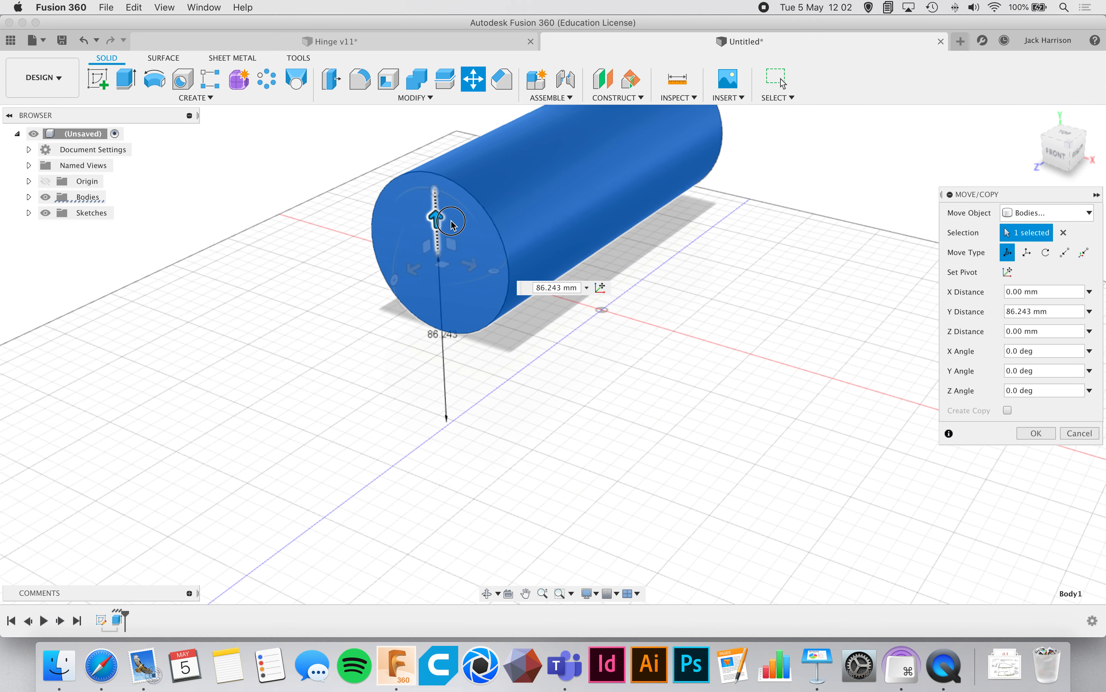
{"action": "key", "text": "Return"}
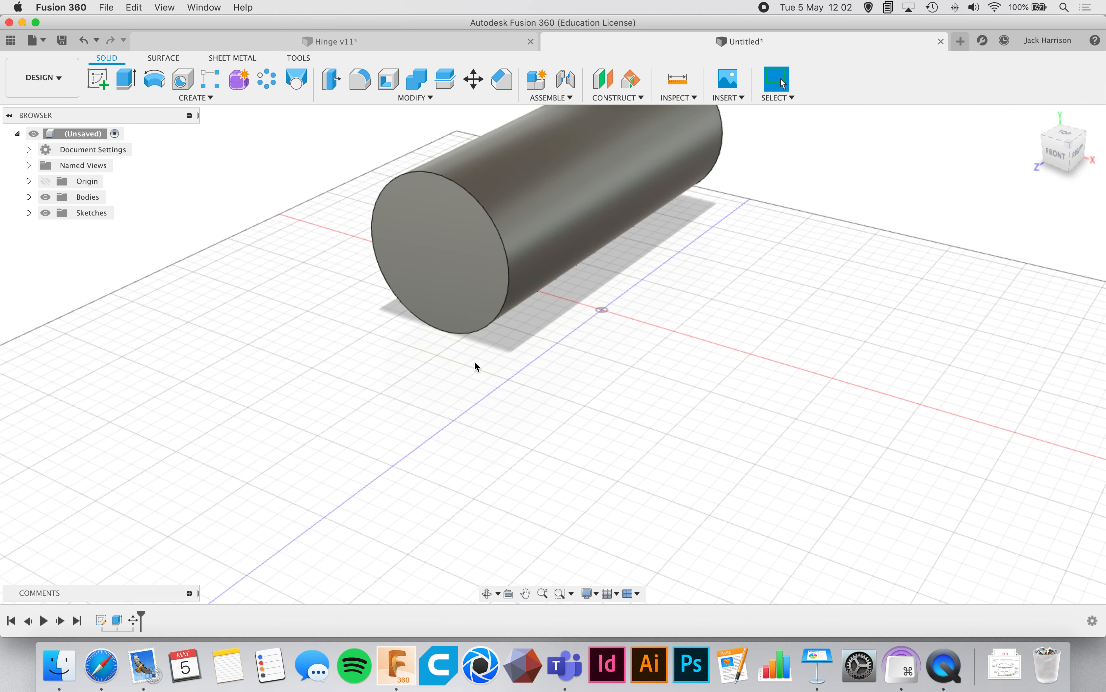
Sketch a two-point rectangle about 170 by 220 mm on the horizontal origin plane, surrounding the cylinder's footprint, and finish the sketch.
{"action": "left_click", "coordinate": [104, 83]}
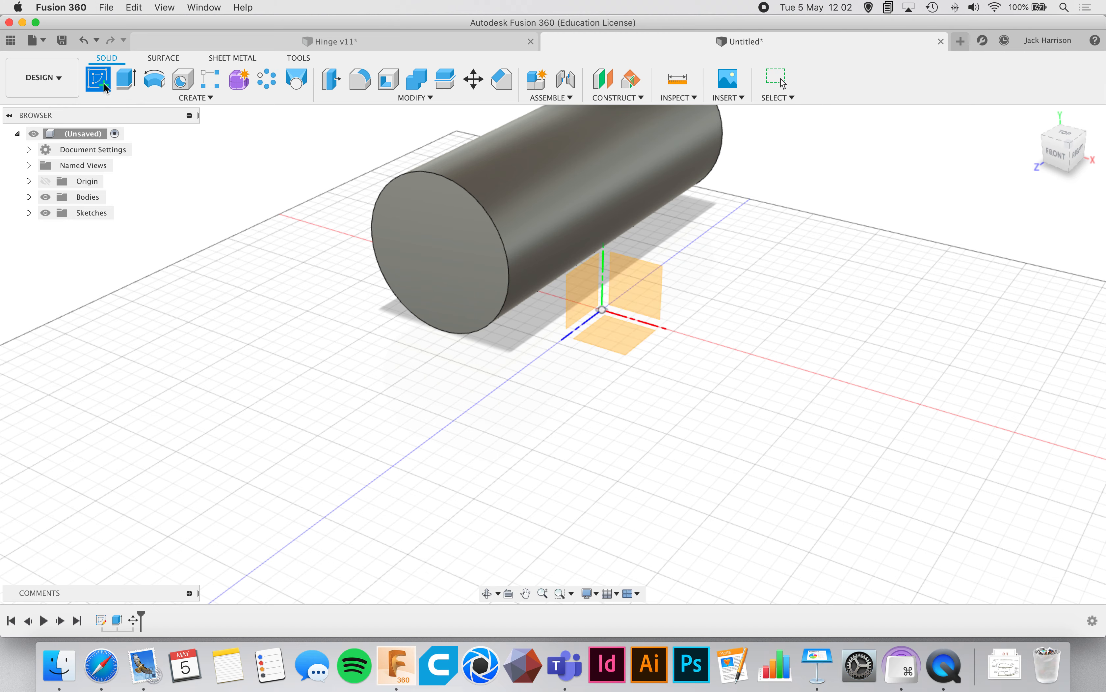
{"action": "left_click", "coordinate": [598, 334]}
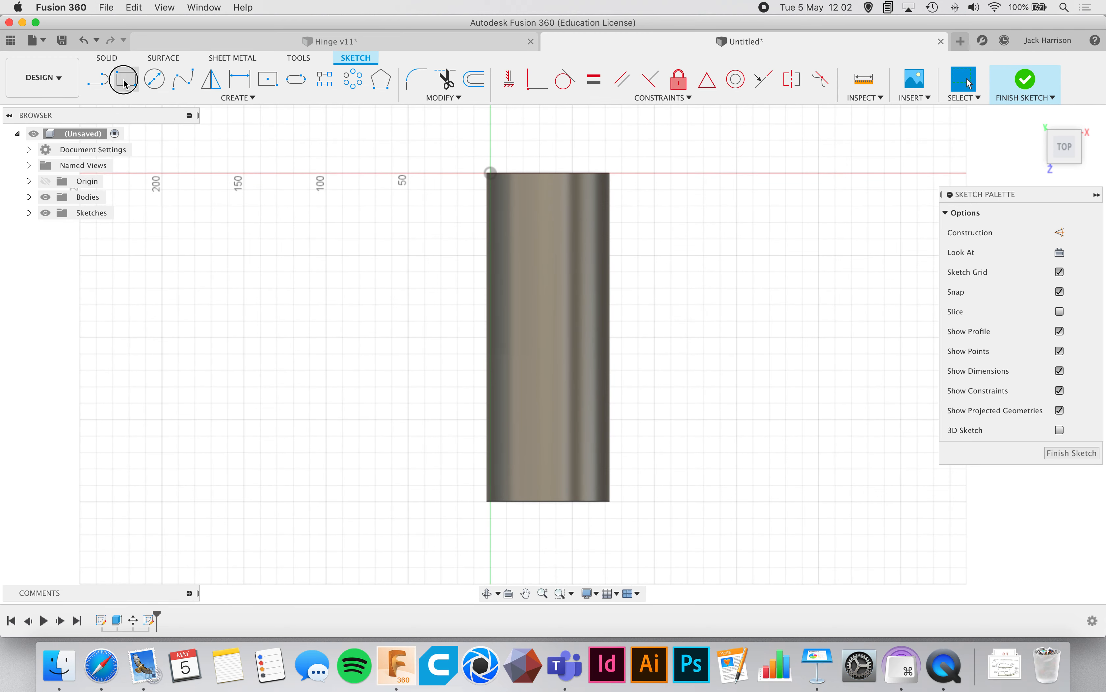
{"action": "left_click", "coordinate": [125, 81]}
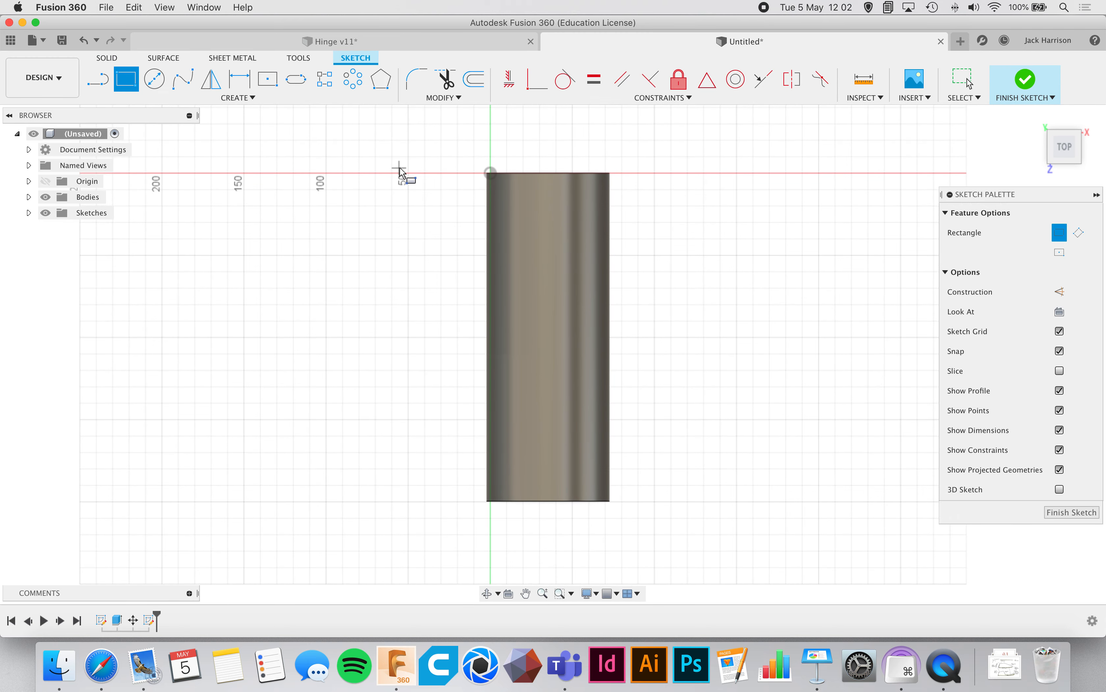
{"action": "left_click", "coordinate": [407, 157]}
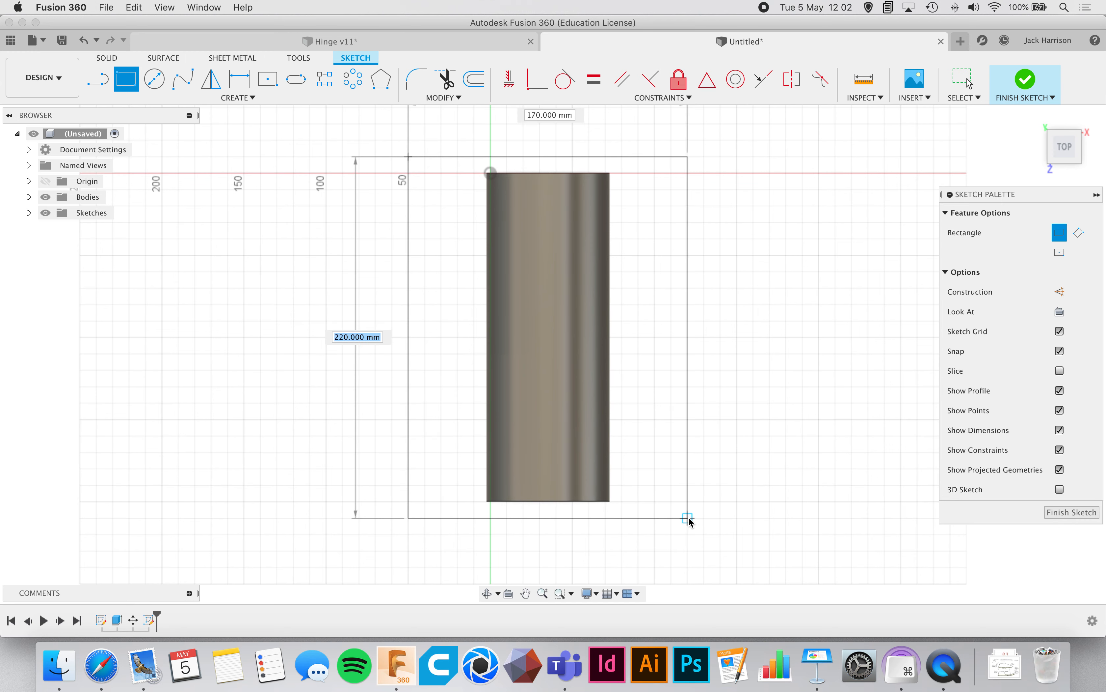
{"action": "left_click", "coordinate": [689, 518]}
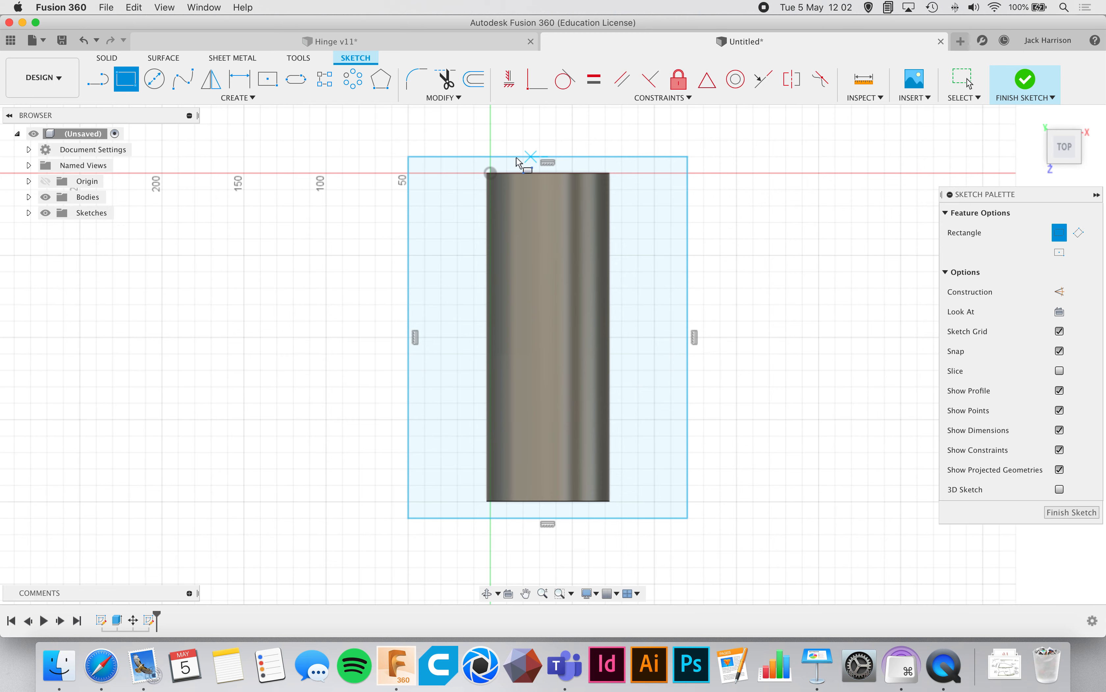
{"action": "left_click", "coordinate": [1027, 74]}
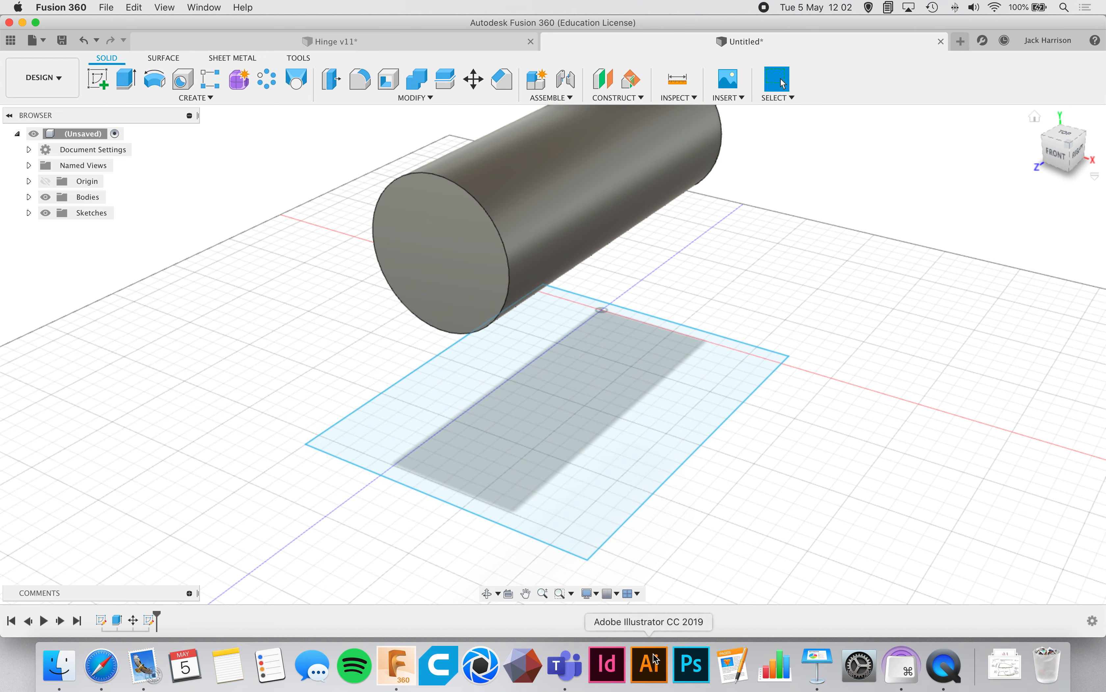
Check the reference render in Keynote, and in Fusion 360 create an offset plane about 100 mm above the base rectangle.
{"action": "left_click", "coordinate": [818, 665]}
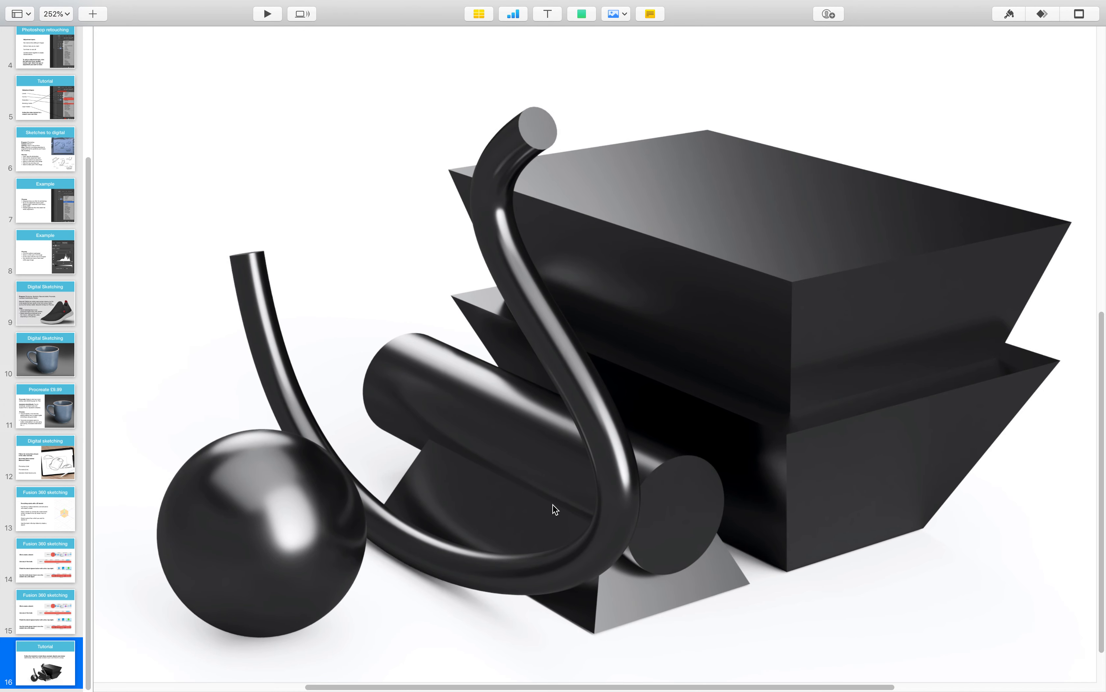
{"action": "key", "text": "ctrl+Left"}
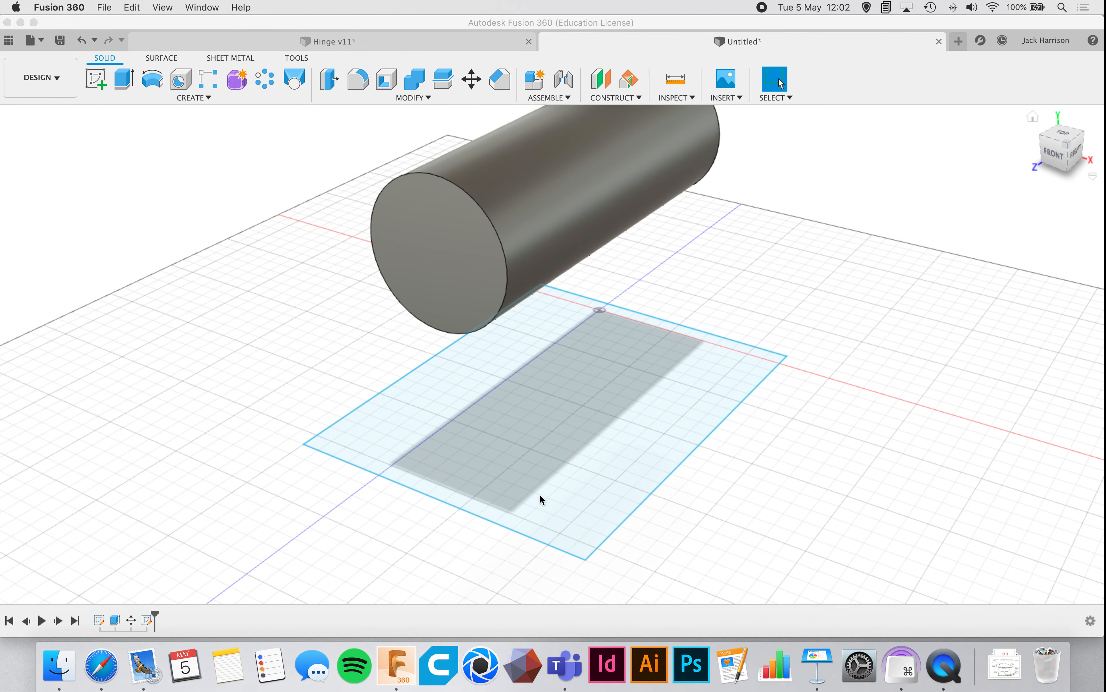
{"action": "scroll", "coordinate": [556, 434], "scroll_direction": "down", "scroll_amount": 4}
{"action": "scroll", "coordinate": [555, 434], "scroll_direction": "up", "scroll_amount": 5}
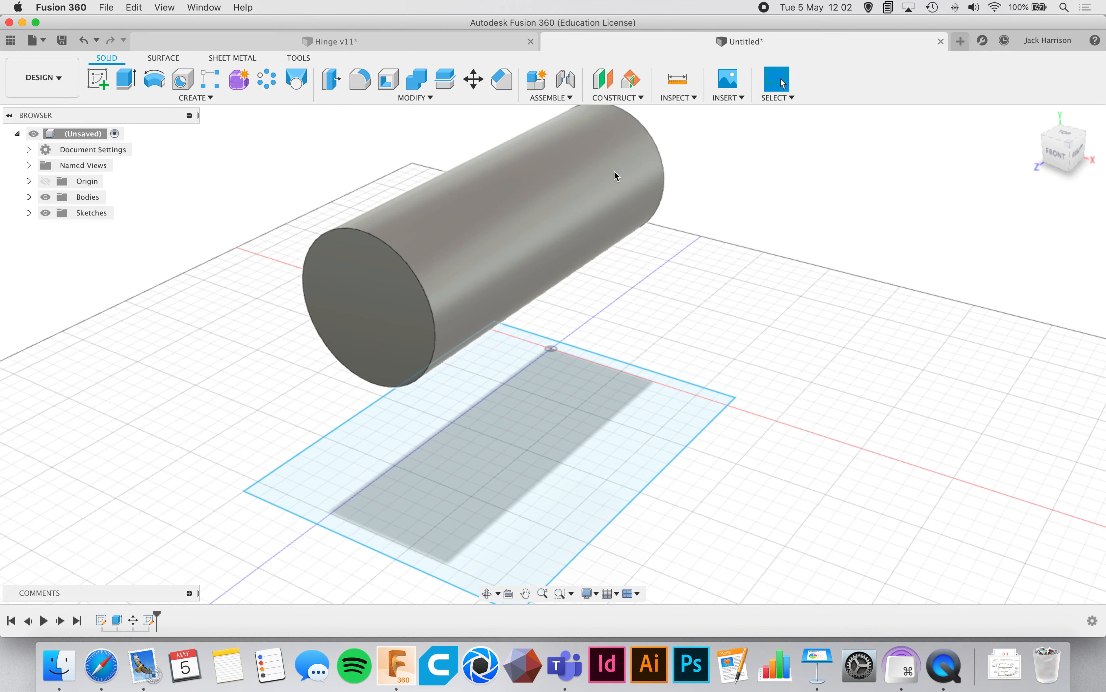
{"action": "left_click", "coordinate": [617, 97]}
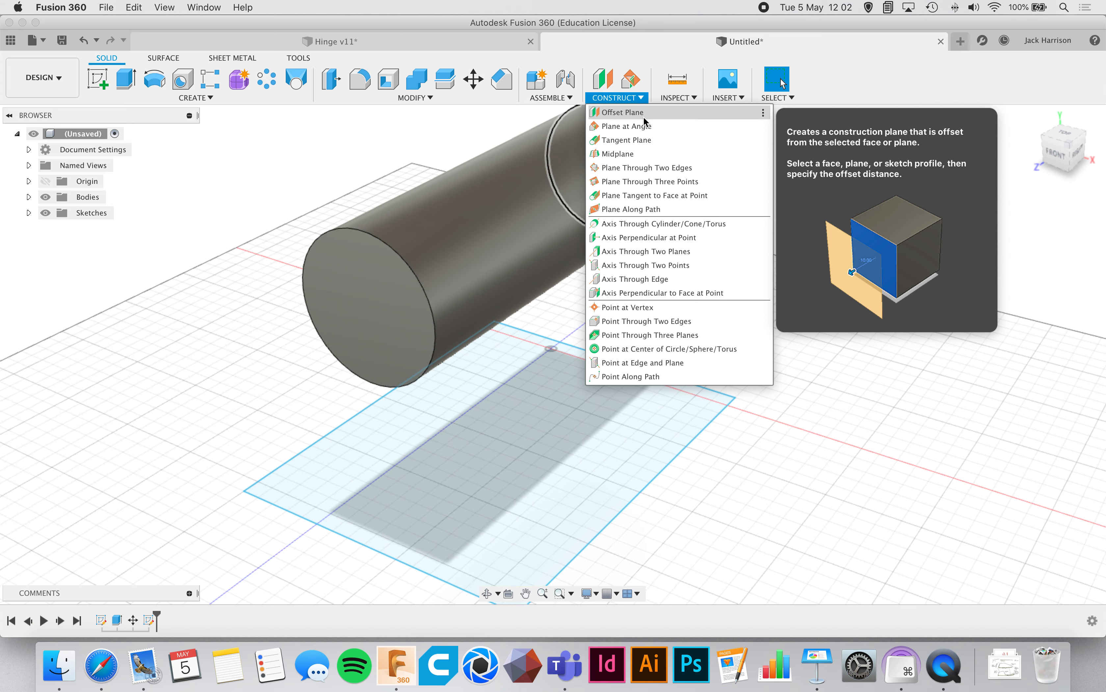
{"action": "left_click", "coordinate": [634, 113]}
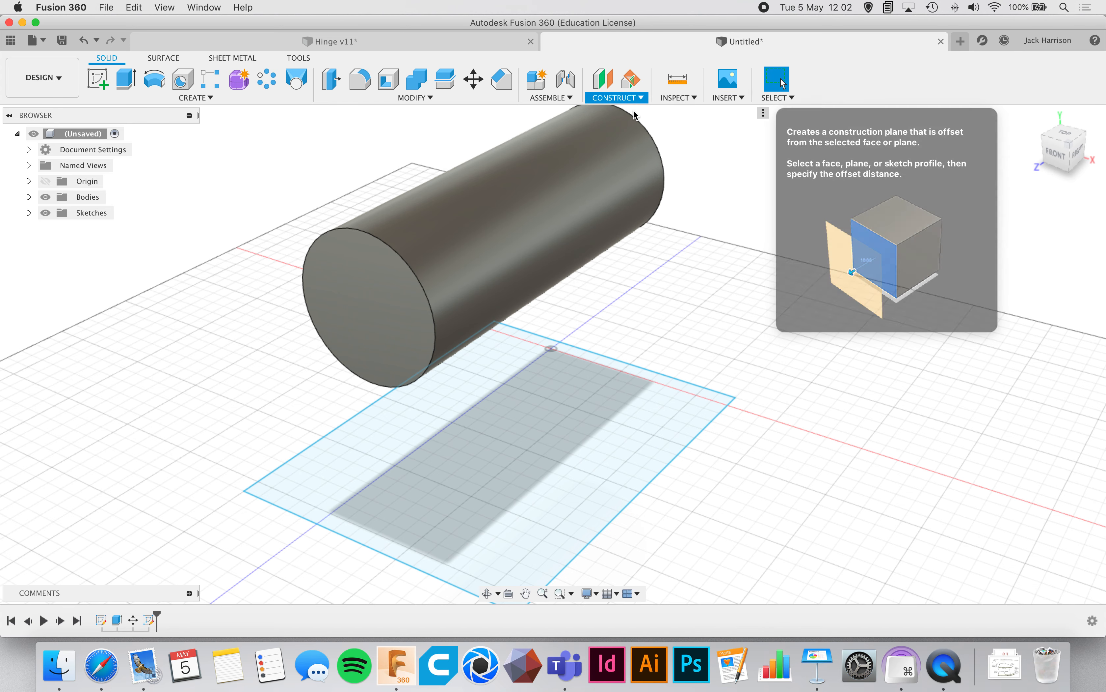
{"action": "left_click", "coordinate": [572, 376]}
{"action": "left_click_drag", "start_coordinate": [502, 427], "coordinate": [500, 257]}
{"action": "scroll", "coordinate": [516, 325], "scroll_direction": "left", "scroll_amount": 10, "text": "shift"}
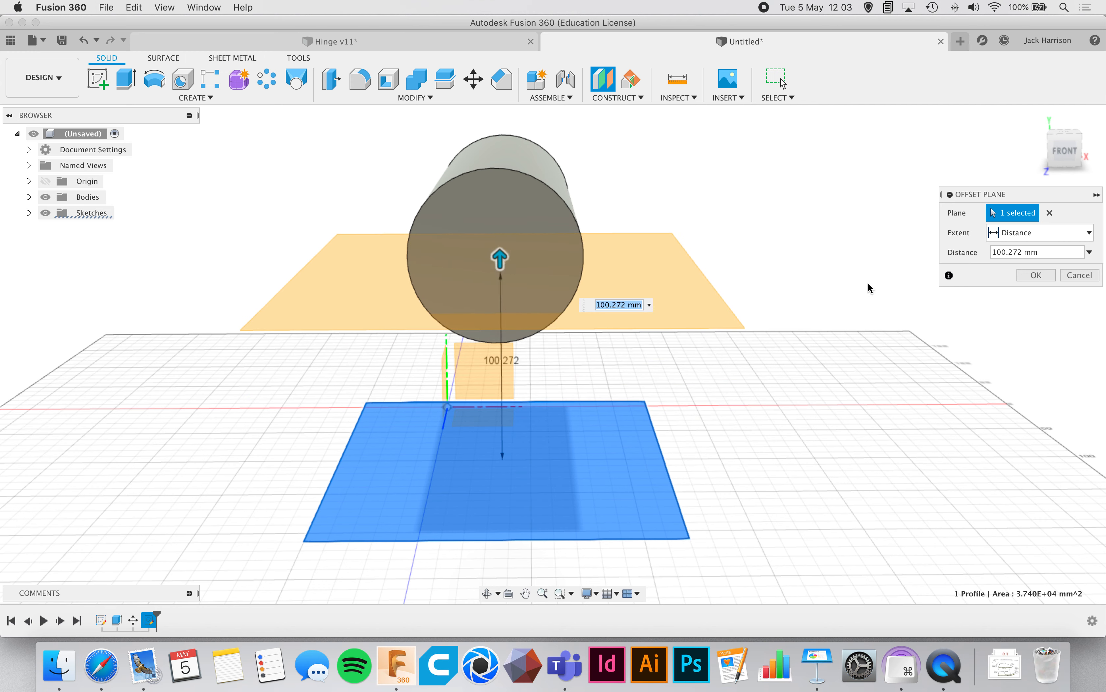
{"action": "left_click", "coordinate": [1024, 275]}
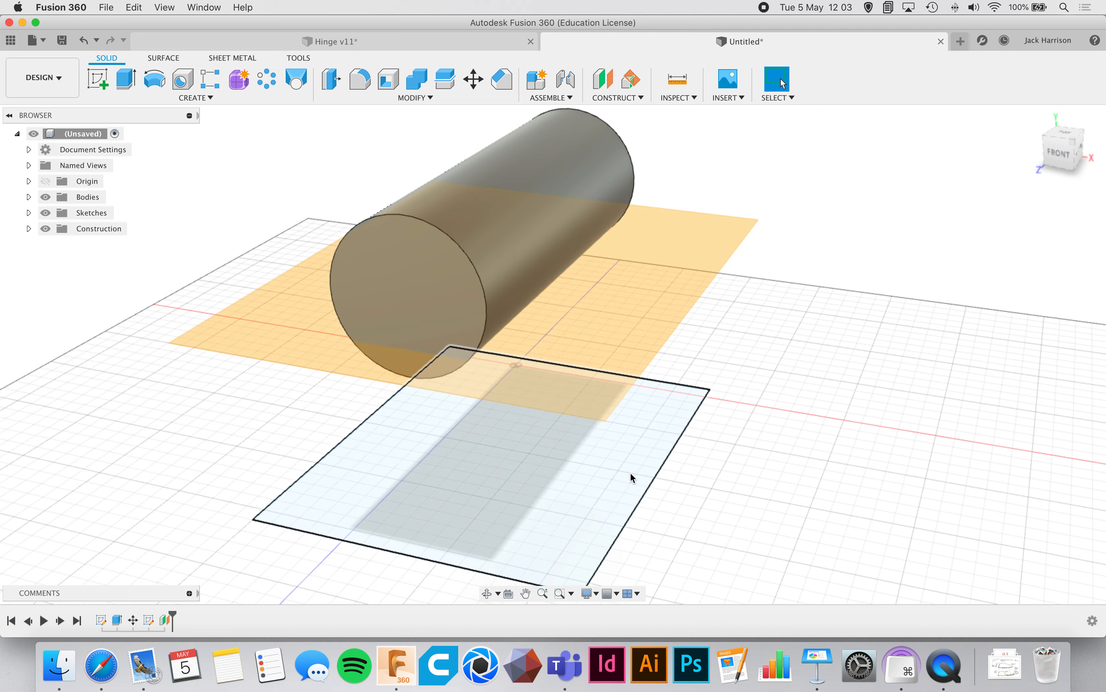
Sketch a two-point rectangle about 90 by 170 mm on the offset plane, slightly wider and shorter than the cylinder, and finish the sketch.
{"action": "right_click", "coordinate": [611, 304]}
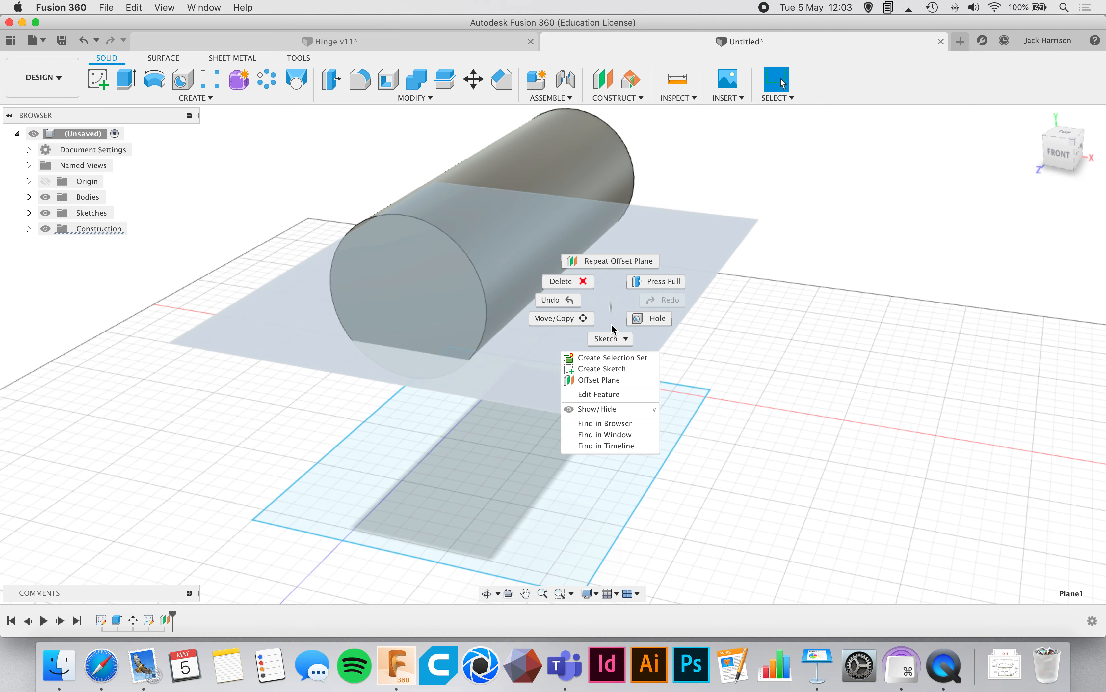
{"action": "left_click", "coordinate": [612, 368]}
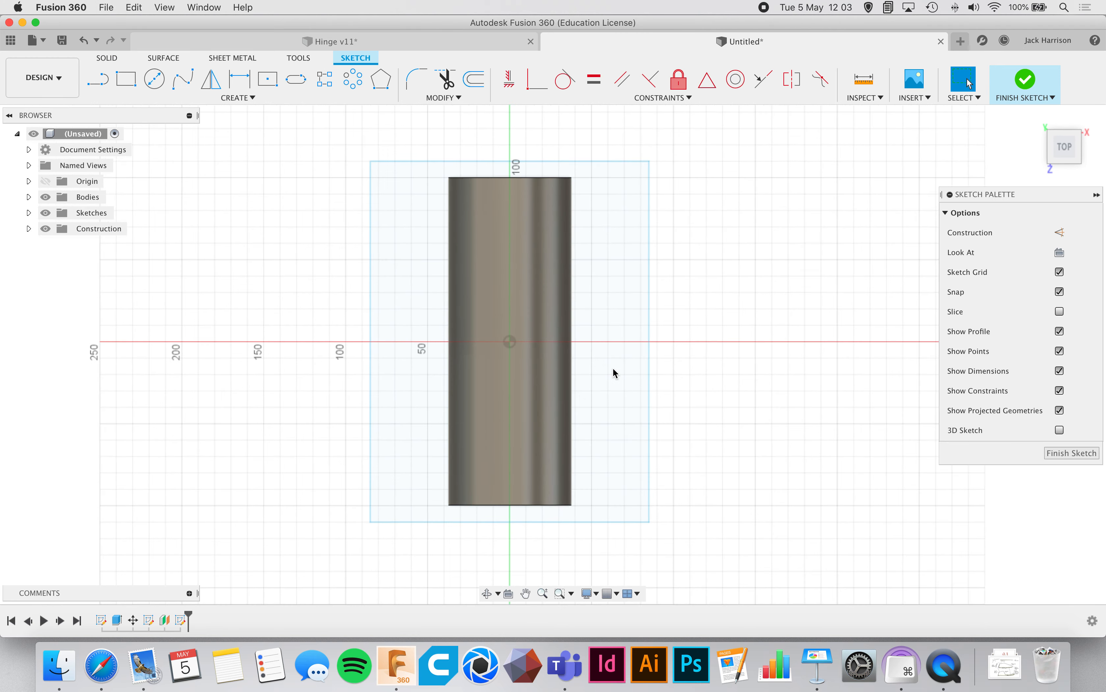
{"action": "left_click", "coordinate": [127, 80]}
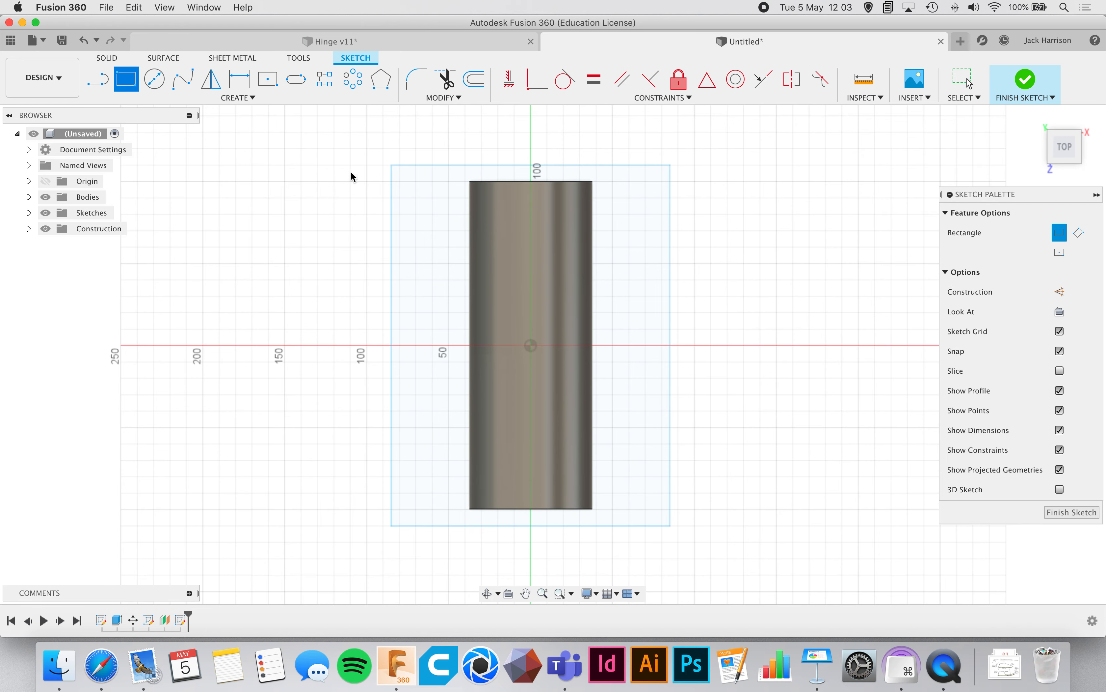
{"action": "left_click", "coordinate": [456, 197]}
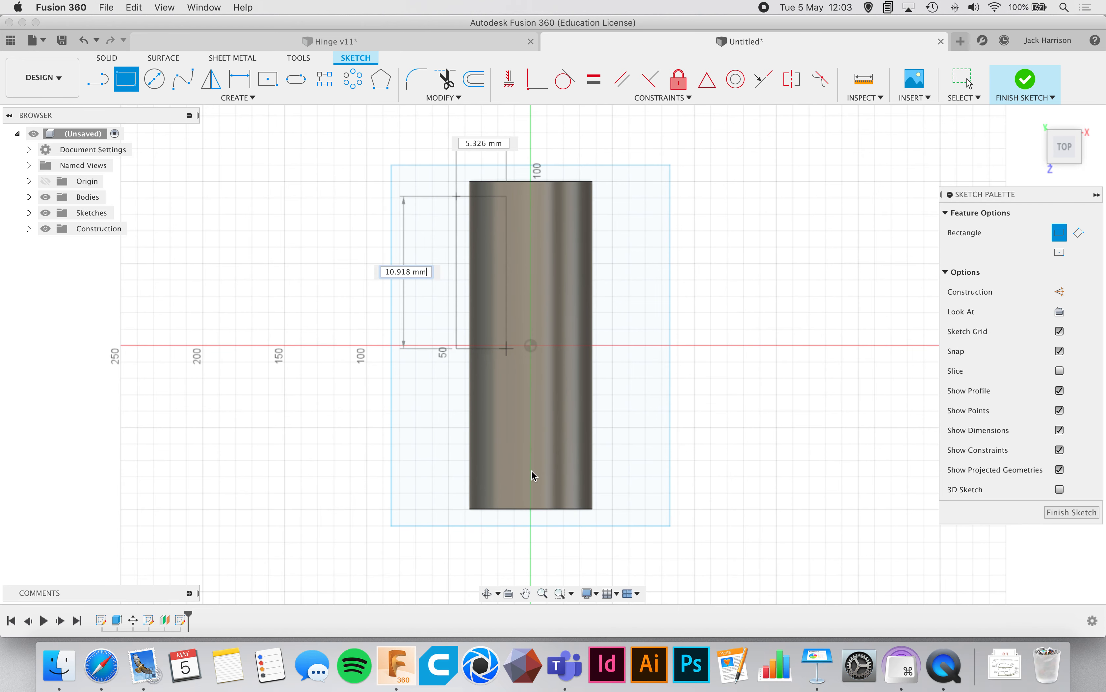
{"action": "left_click", "coordinate": [605, 479]}
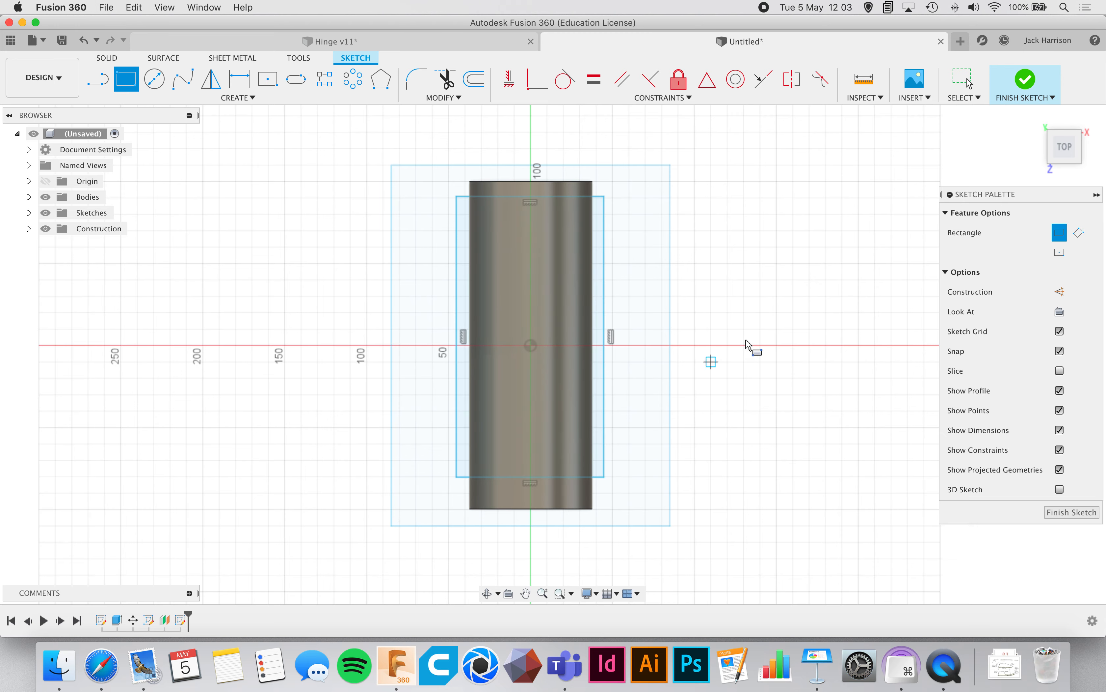
{"action": "left_click", "coordinate": [1035, 116]}
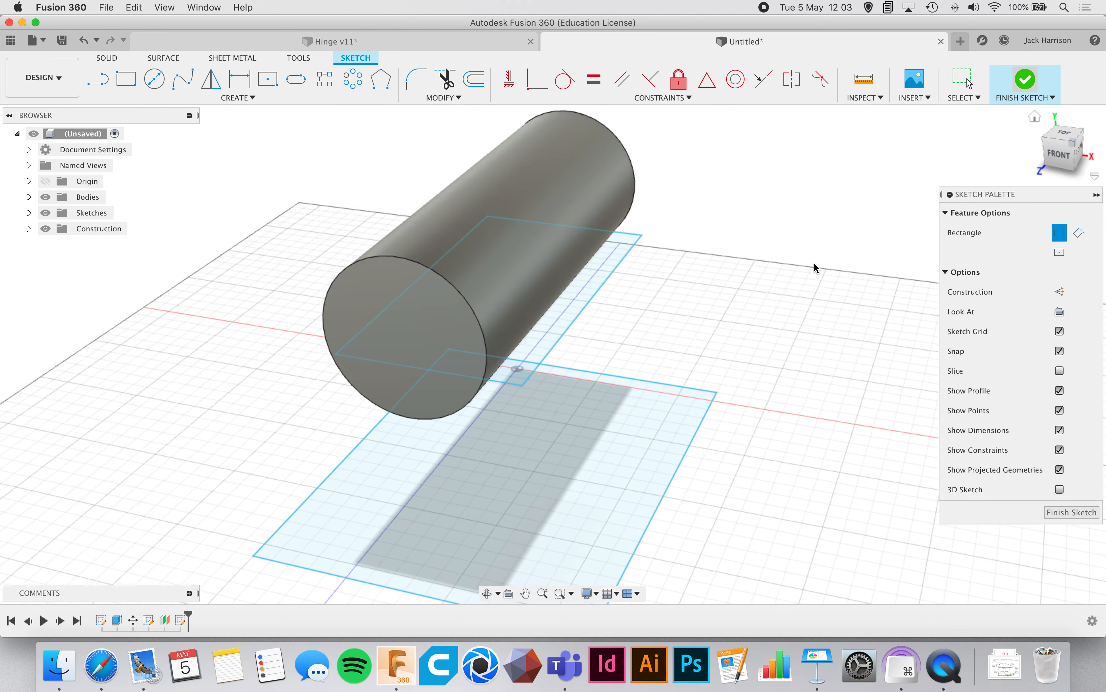
{"action": "scroll", "coordinate": [722, 307], "scroll_direction": "left", "scroll_amount": 10, "text": "shift"}
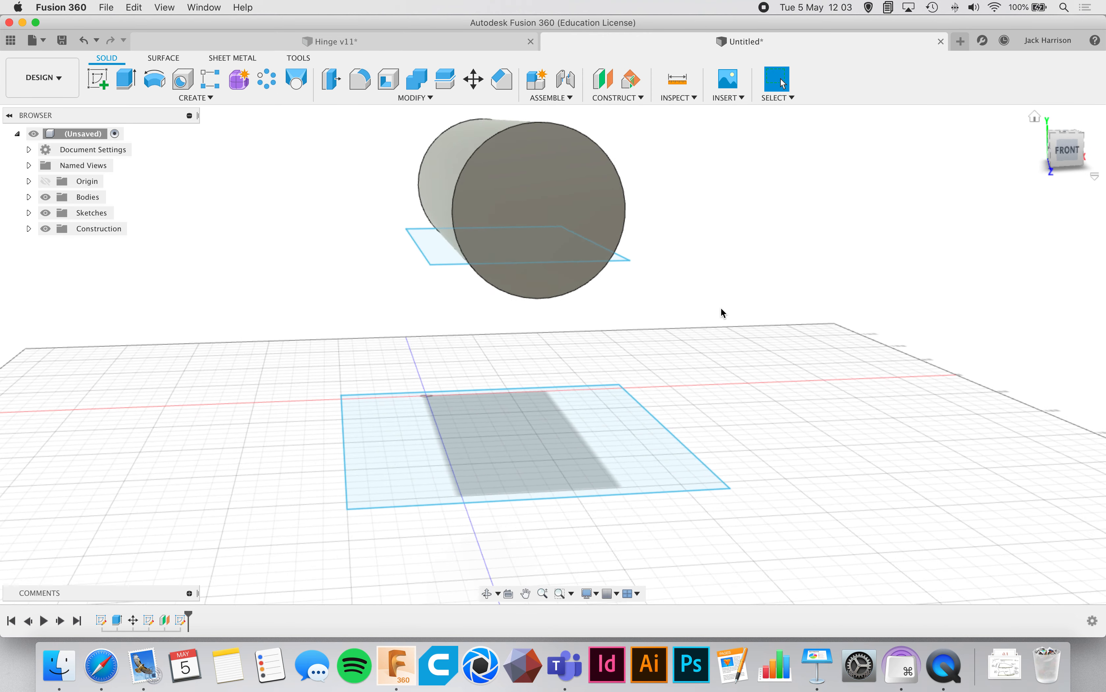
Start a loft from the base rectangle to the smaller raised rectangle, with the operation set to Join.
{"action": "scroll", "coordinate": [721, 307], "scroll_direction": "left", "scroll_amount": 5, "text": "shift"}
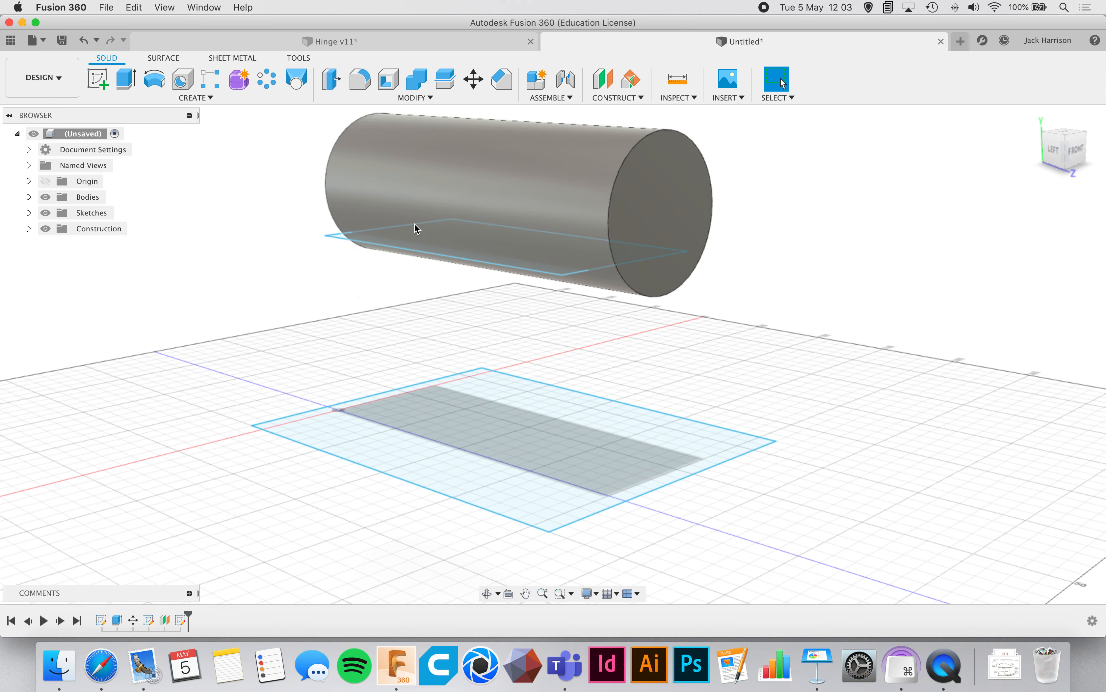
{"action": "left_click", "coordinate": [298, 82]}
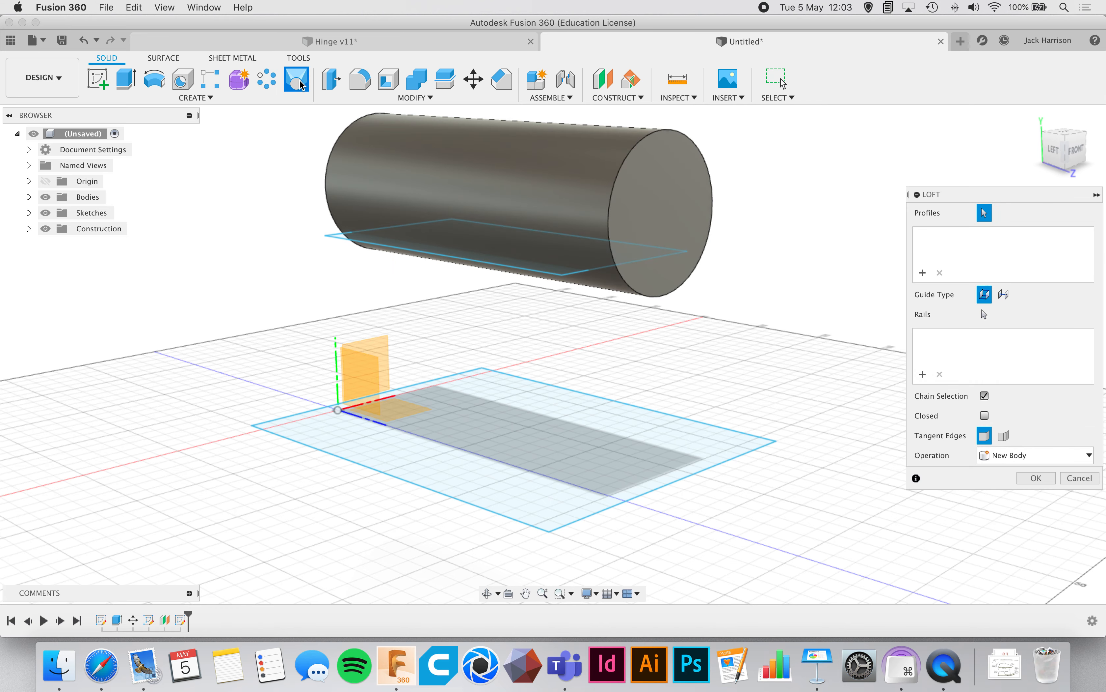
{"action": "left_click", "coordinate": [410, 467]}
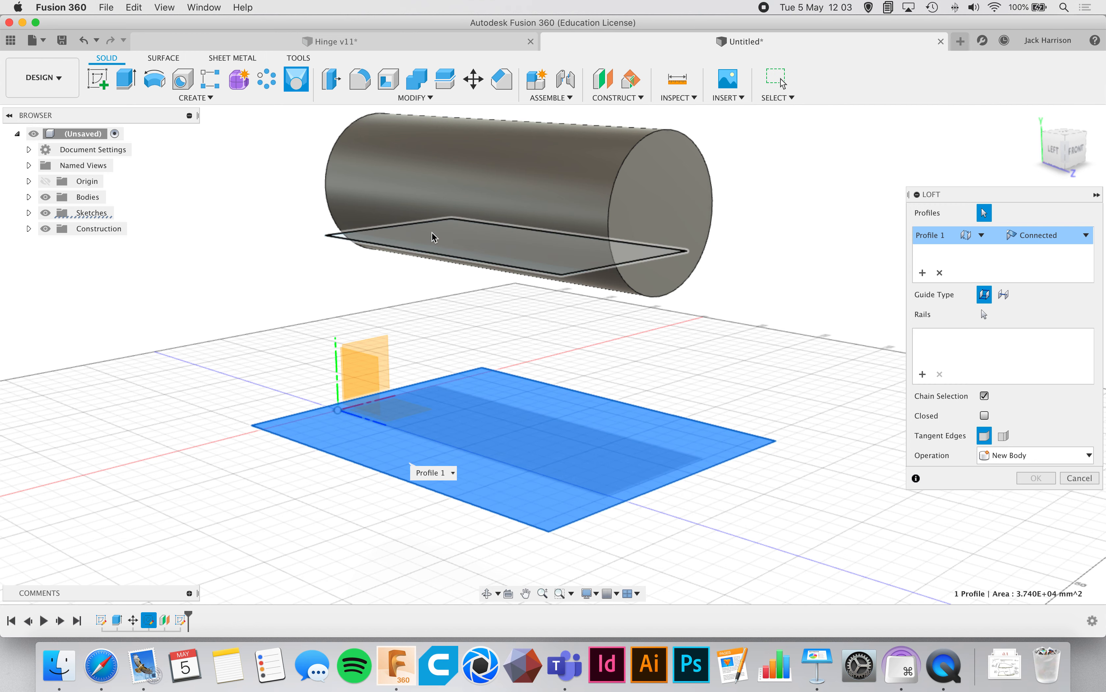
{"action": "left_click", "coordinate": [434, 251]}
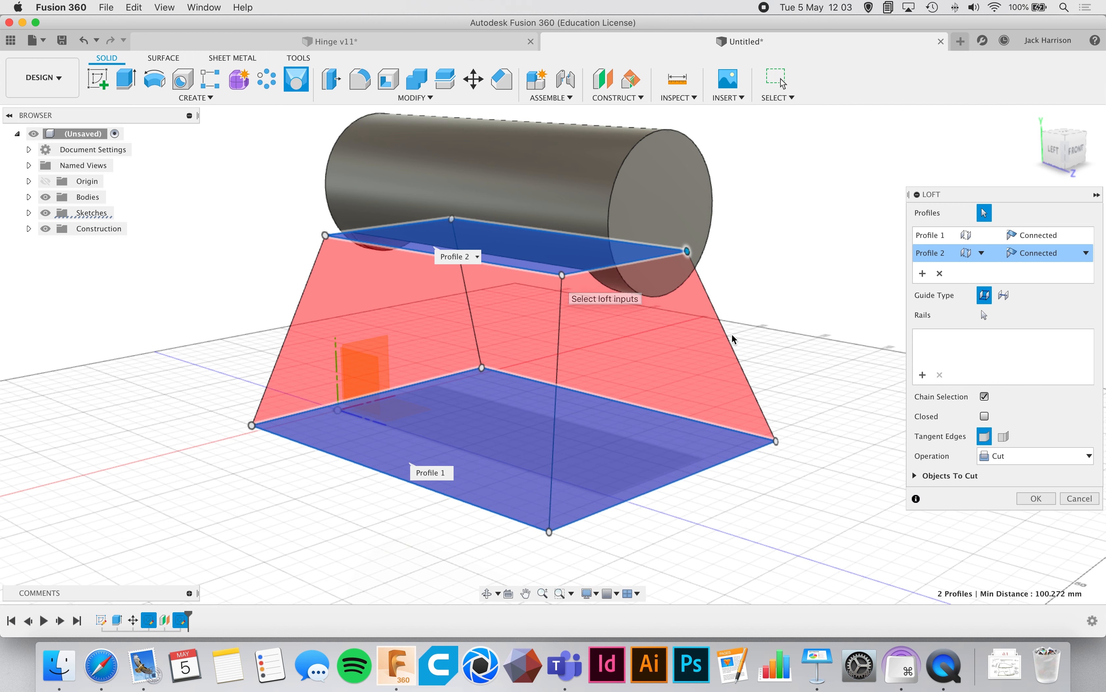
{"action": "left_click", "coordinate": [993, 456]}
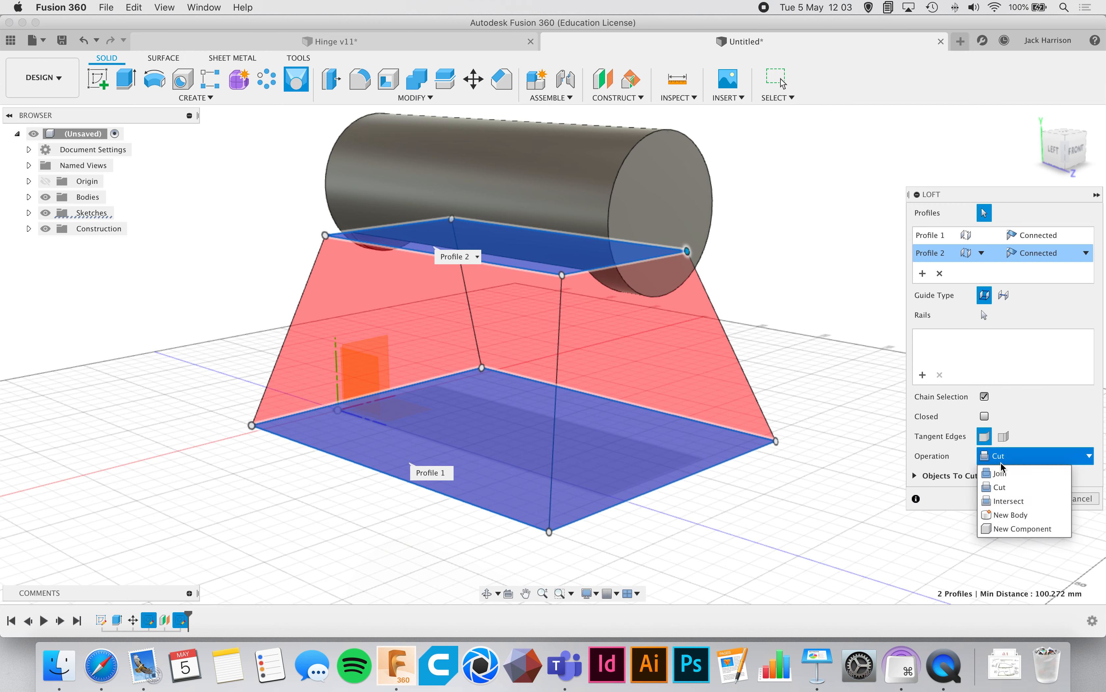
{"action": "left_click", "coordinate": [1031, 475]}
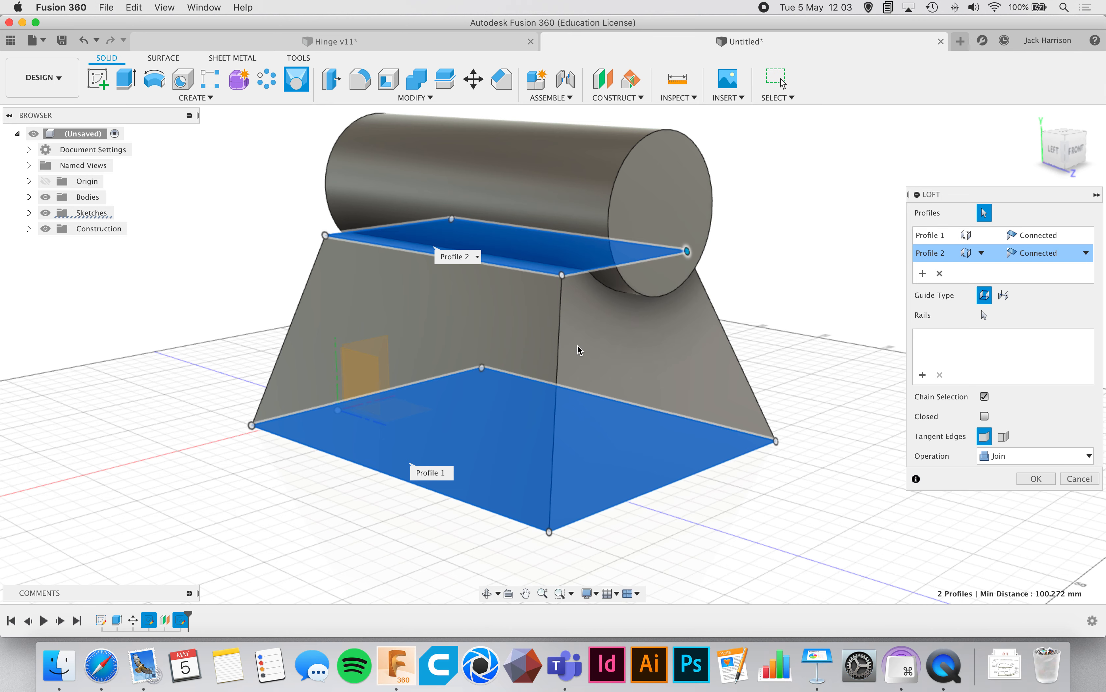
Switch the loft's operation to Cut and examine its preview around the cylinder.
{"action": "scroll", "coordinate": [577, 348], "scroll_direction": "right", "scroll_amount": 10, "text": "shift"}
{"action": "left_click", "coordinate": [996, 455]}
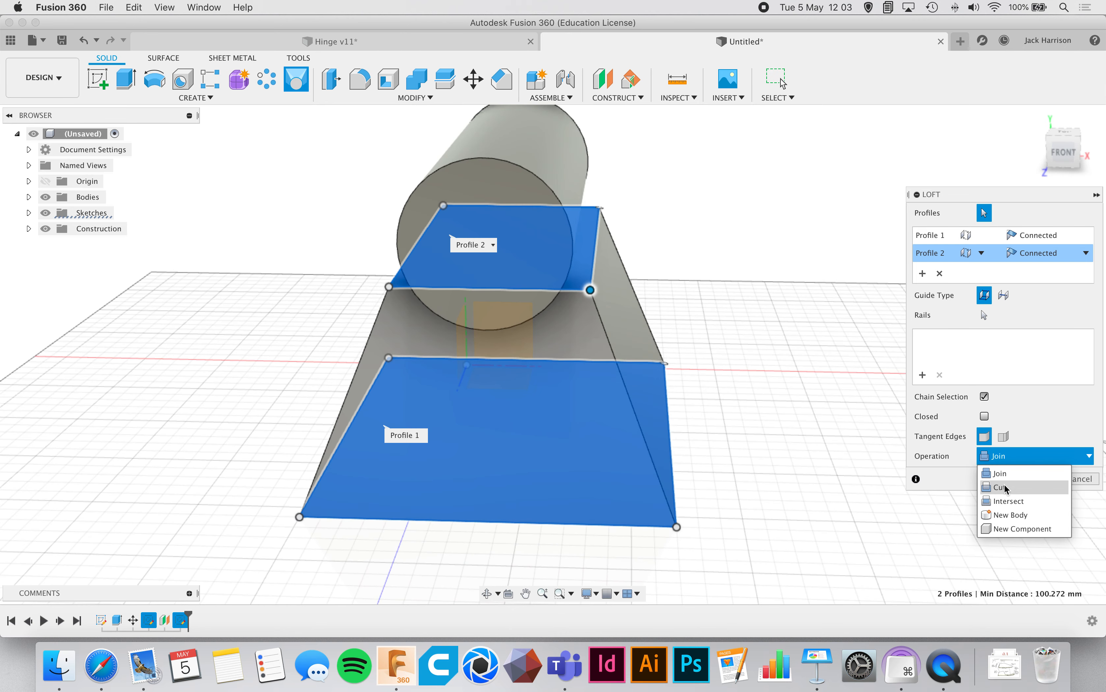
{"action": "left_click", "coordinate": [1006, 488]}
{"action": "scroll", "coordinate": [666, 394], "scroll_direction": "left", "scroll_amount": 10, "text": "shift"}
{"action": "scroll", "coordinate": [666, 394], "scroll_direction": "right", "scroll_amount": 10, "text": "shift"}
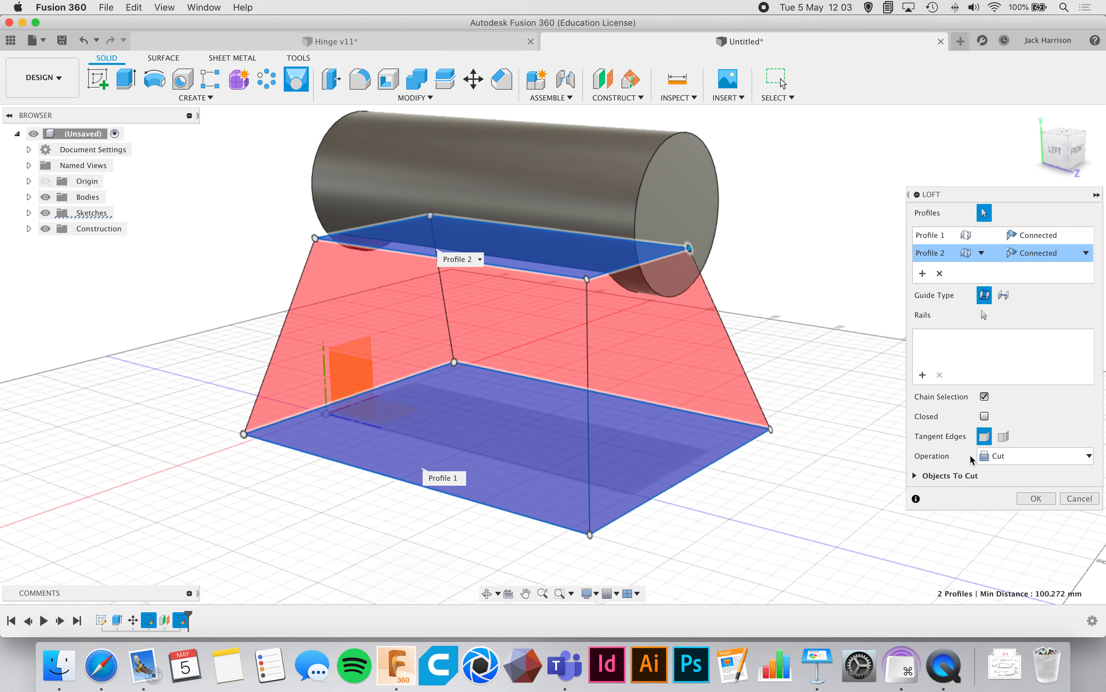
Set the loft's operation back to Join, complete the tapered base, and inspect it from the other sides.
{"action": "left_click", "coordinate": [996, 456]}
{"action": "left_click", "coordinate": [1001, 471]}
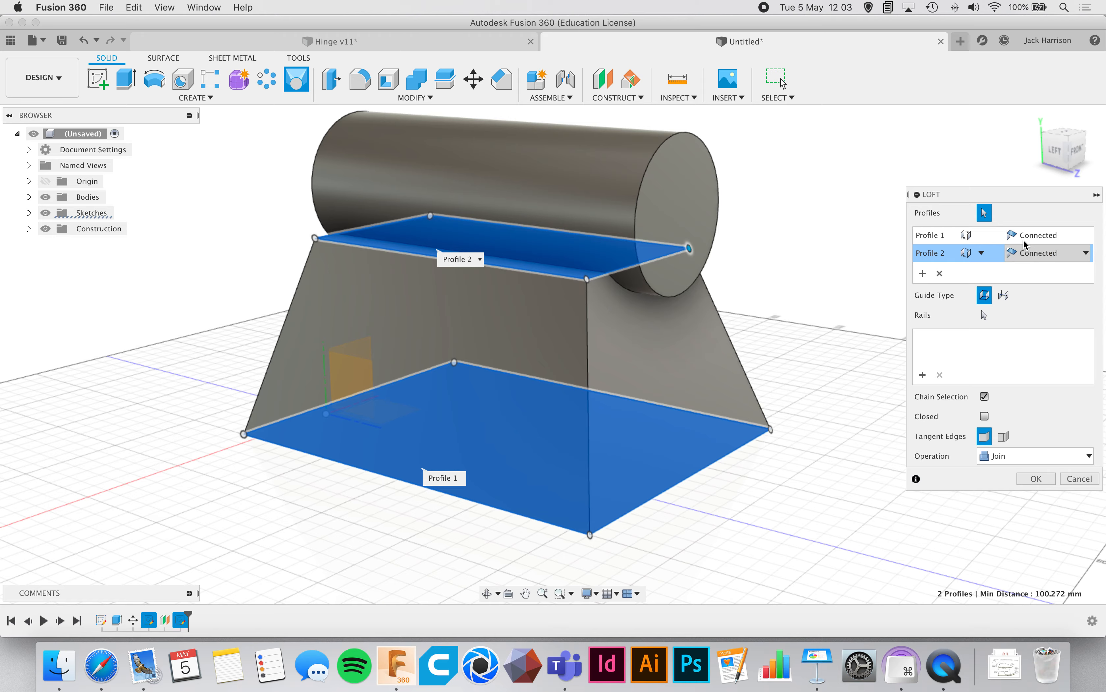
{"action": "left_click", "coordinate": [1036, 479]}
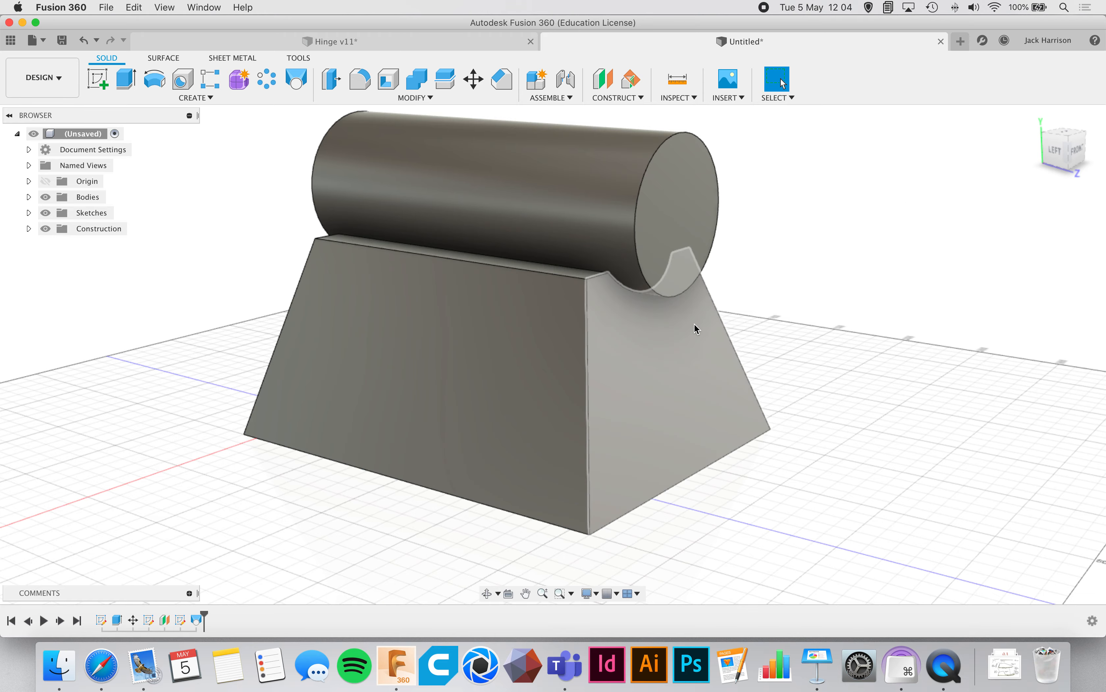
{"action": "scroll", "coordinate": [696, 328], "scroll_direction": "right", "scroll_amount": 15, "text": "shift"}
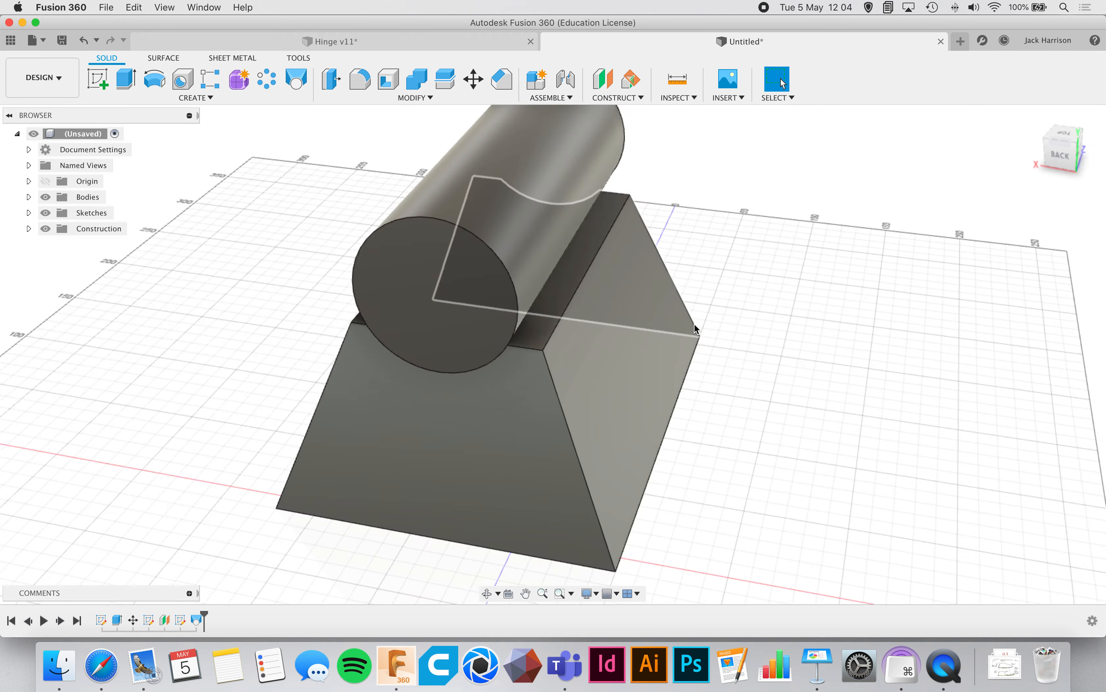
{"action": "scroll", "coordinate": [694, 324], "scroll_direction": "right", "scroll_amount": 15, "text": "shift"}
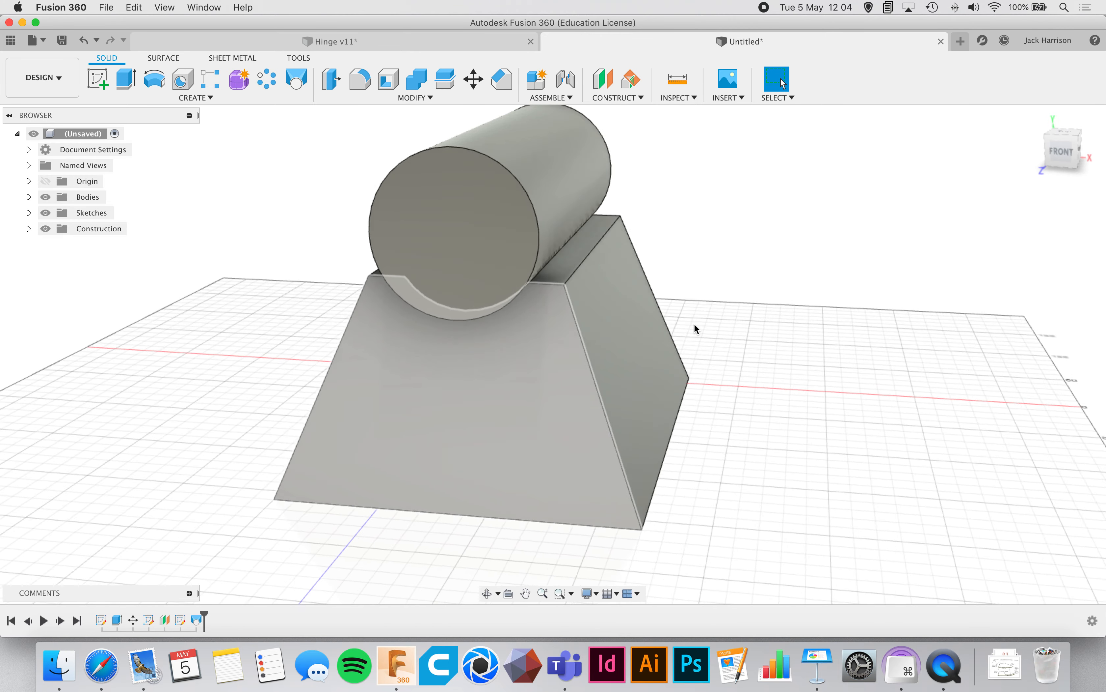
{"action": "scroll", "coordinate": [694, 323], "scroll_direction": "right", "scroll_amount": 5, "text": "shift"}
Check the reference in Keynote, and in Fusion 360 offset a plane from the YZ origin plane toward negative X, hiding the body only while picking.
{"action": "left_click", "coordinate": [826, 666]}
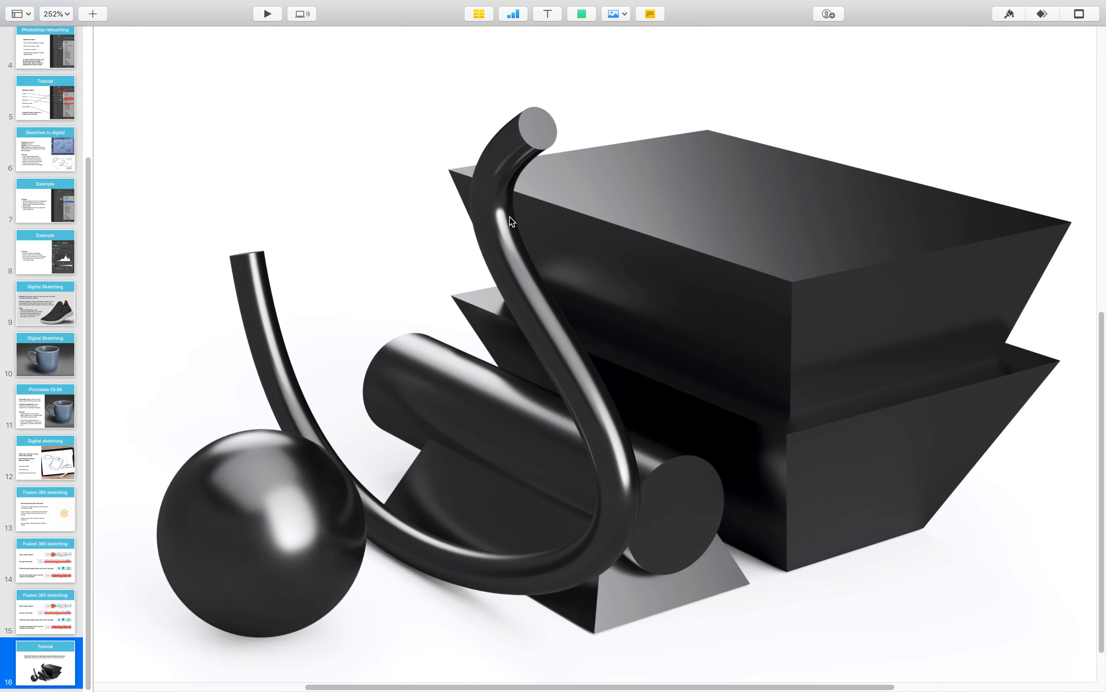
{"action": "key", "text": "super+Tab"}
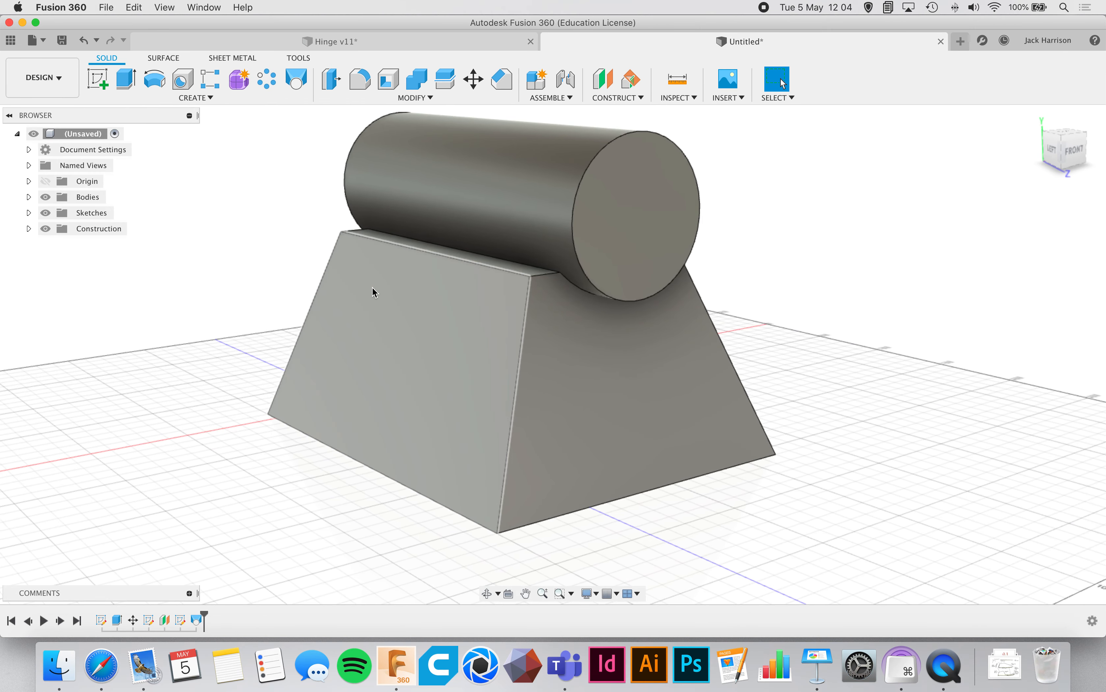
{"action": "scroll", "coordinate": [372, 286], "scroll_direction": "down", "scroll_amount": 5}
{"action": "scroll", "coordinate": [371, 286], "scroll_direction": "left", "scroll_amount": 2}
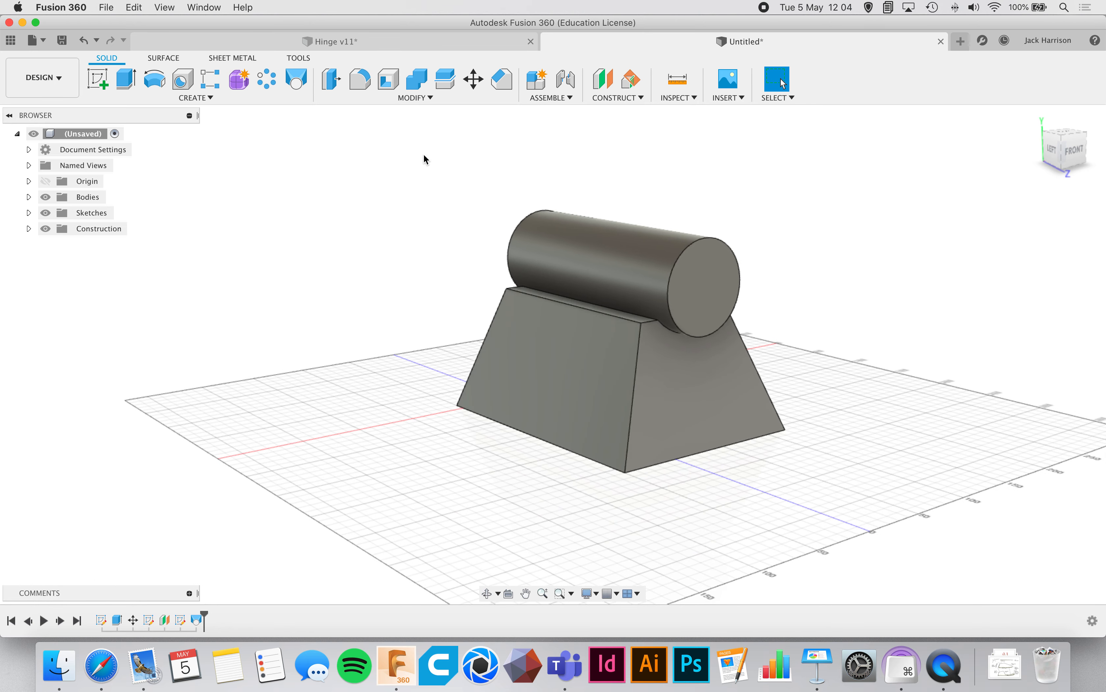
{"action": "left_click", "coordinate": [604, 80]}
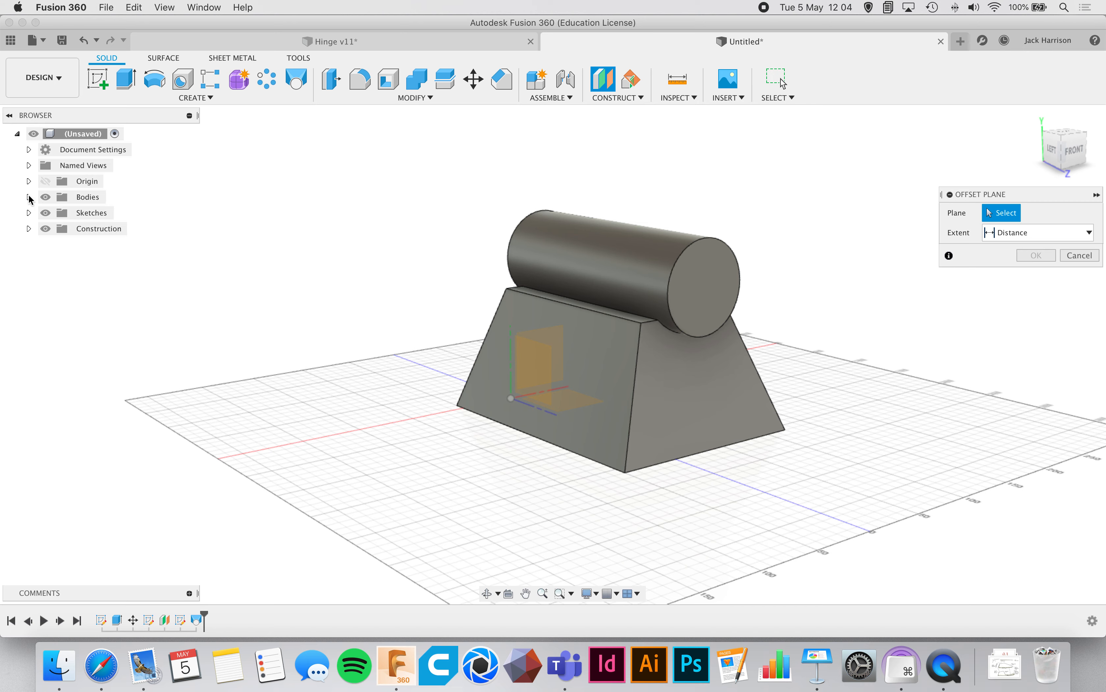
{"action": "left_click", "coordinate": [29, 197]}
{"action": "left_click", "coordinate": [56, 213]}
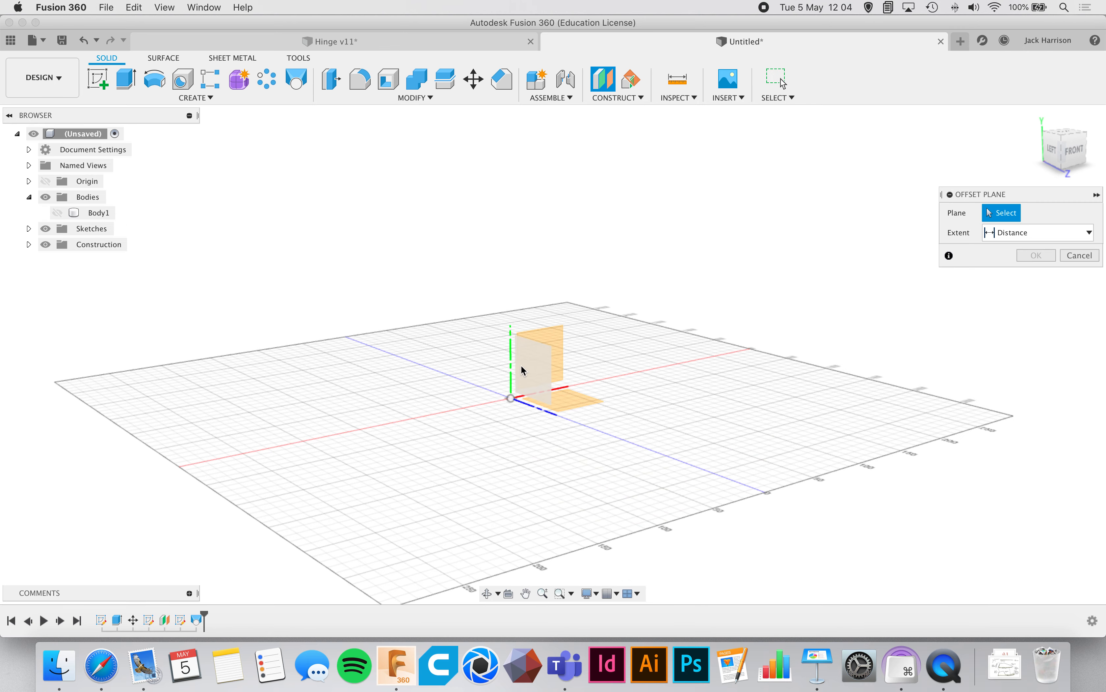
{"action": "left_click", "coordinate": [526, 380]}
{"action": "left_click_drag", "start_coordinate": [529, 384], "coordinate": [360, 420]}
{"action": "key", "text": "Return"}
{"action": "left_click", "coordinate": [56, 213]}
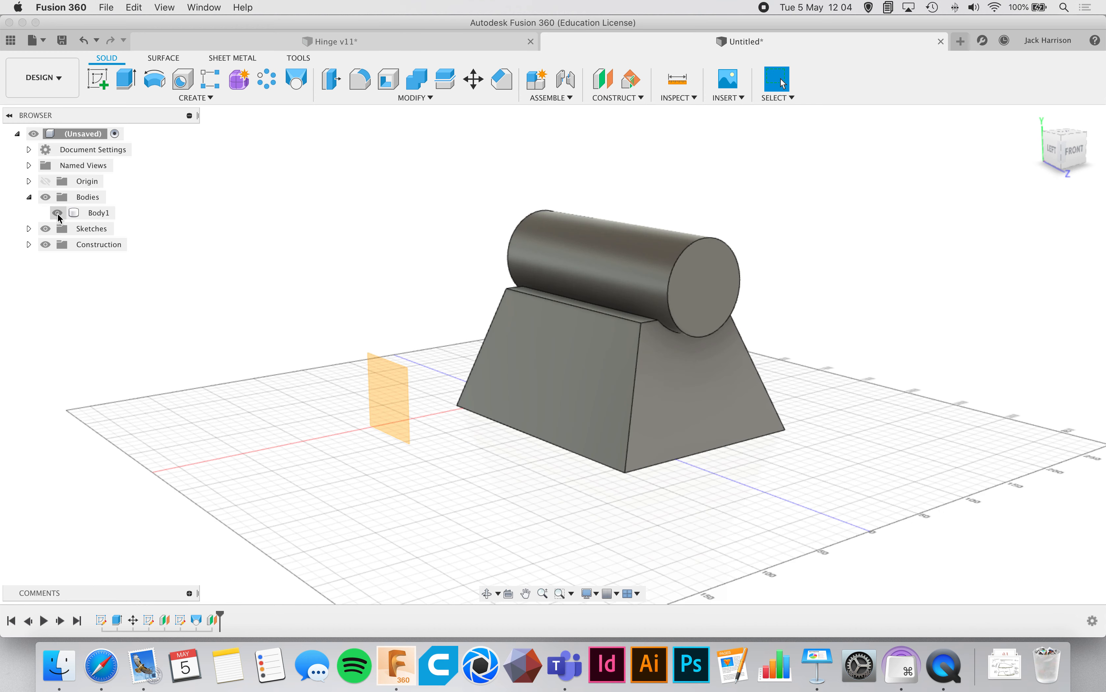
Show the origin planes and inspect where they lie inside the tapered base relative to the new offset plane.
{"action": "left_click", "coordinate": [46, 181]}
{"action": "left_click", "coordinate": [528, 388]}
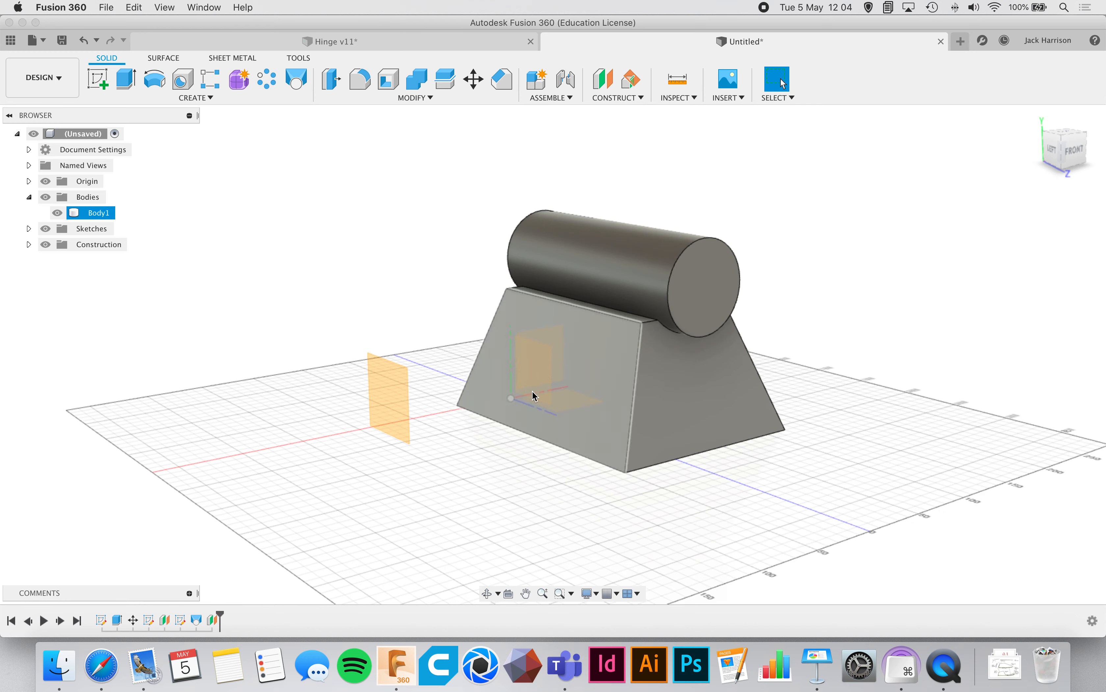
{"action": "scroll", "coordinate": [537, 365], "scroll_direction": "up", "scroll_amount": 8}
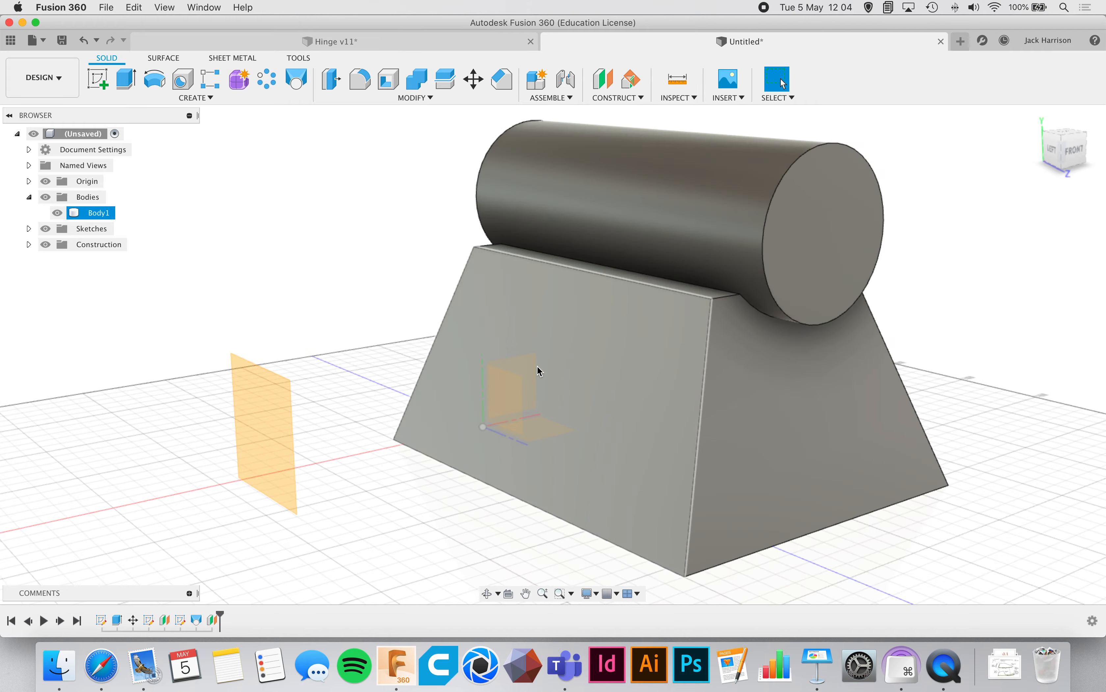
{"action": "scroll", "coordinate": [536, 364], "scroll_direction": "right", "scroll_amount": 10, "text": "shift"}
{"action": "scroll", "coordinate": [537, 365], "scroll_direction": "left", "scroll_amount": 10, "text": "shift"}
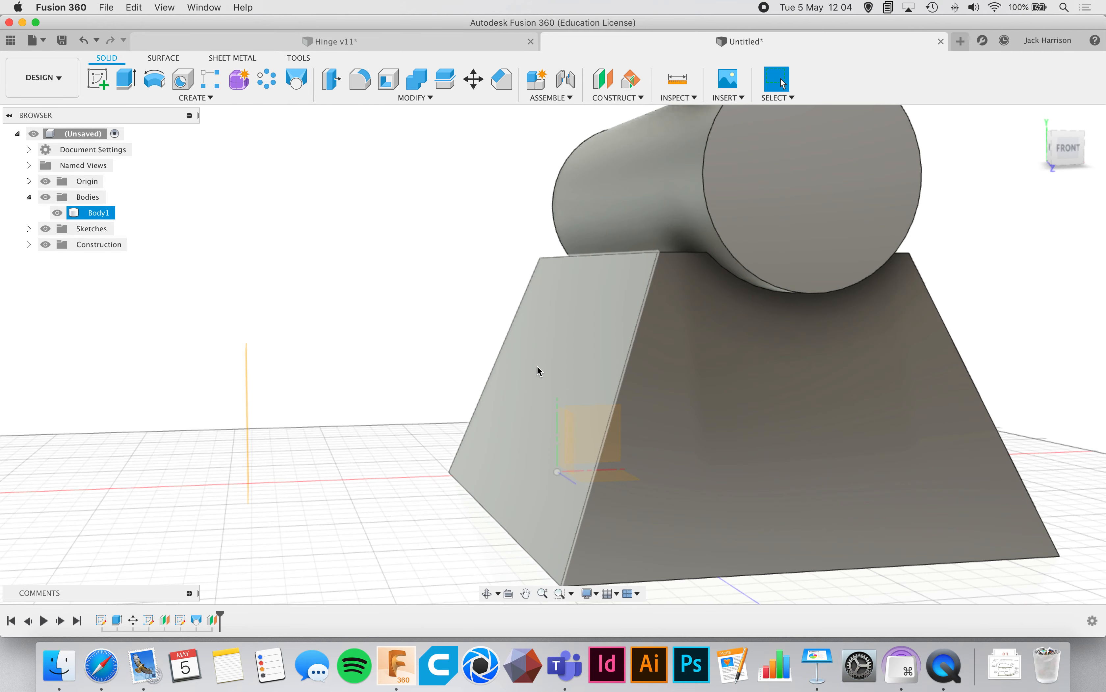
Check the reference render in Keynote, return to Fusion 360 and inspect the offset plane beside the tapered base.
{"action": "scroll", "coordinate": [537, 364], "scroll_direction": "down", "scroll_amount": 6}
{"action": "left_click", "coordinate": [814, 671]}
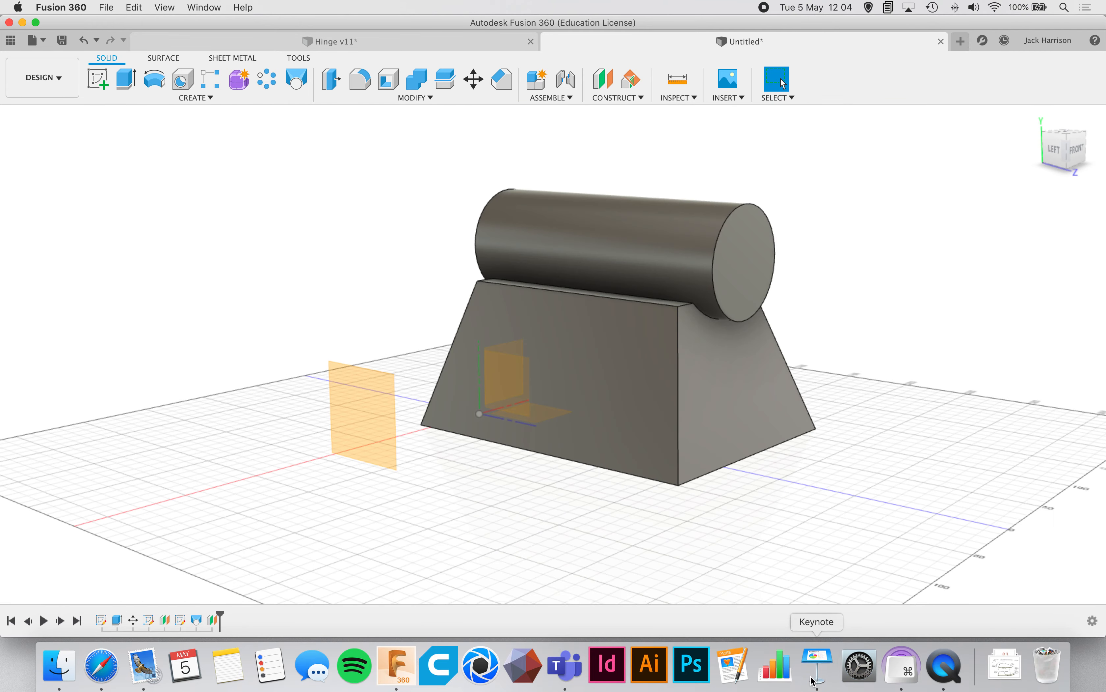
{"action": "key", "text": "ctrl+Left"}
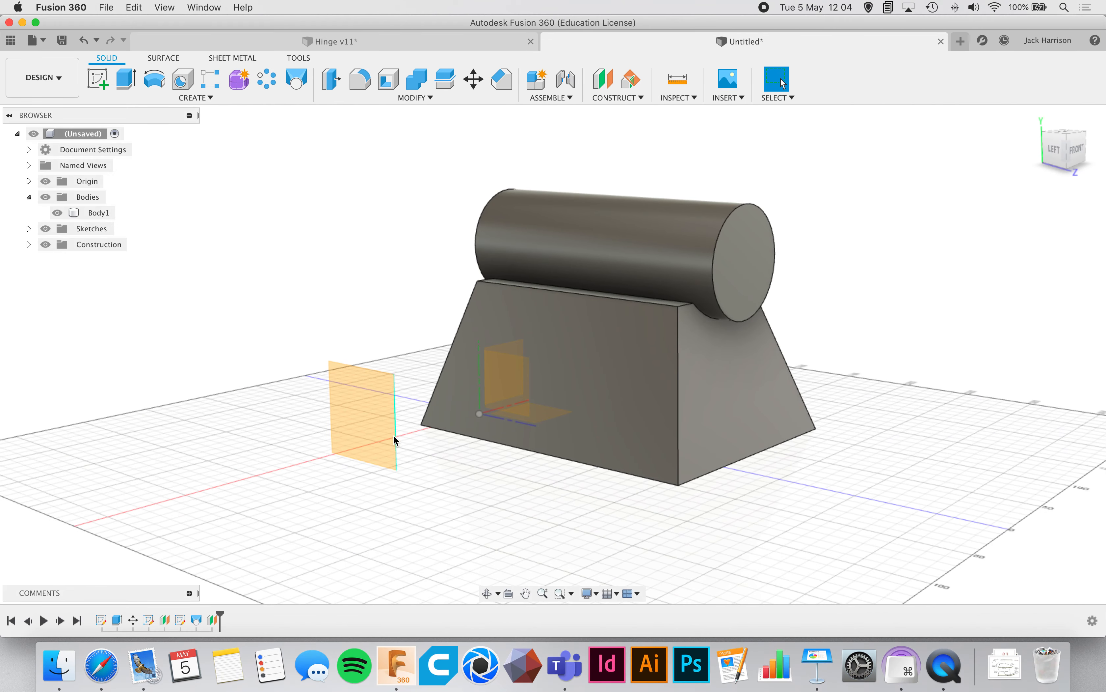
{"action": "scroll", "coordinate": [394, 435], "scroll_direction": "right", "scroll_amount": 8, "text": "shift"}
{"action": "scroll", "coordinate": [394, 436], "scroll_direction": "left", "scroll_amount": 8, "text": "shift"}
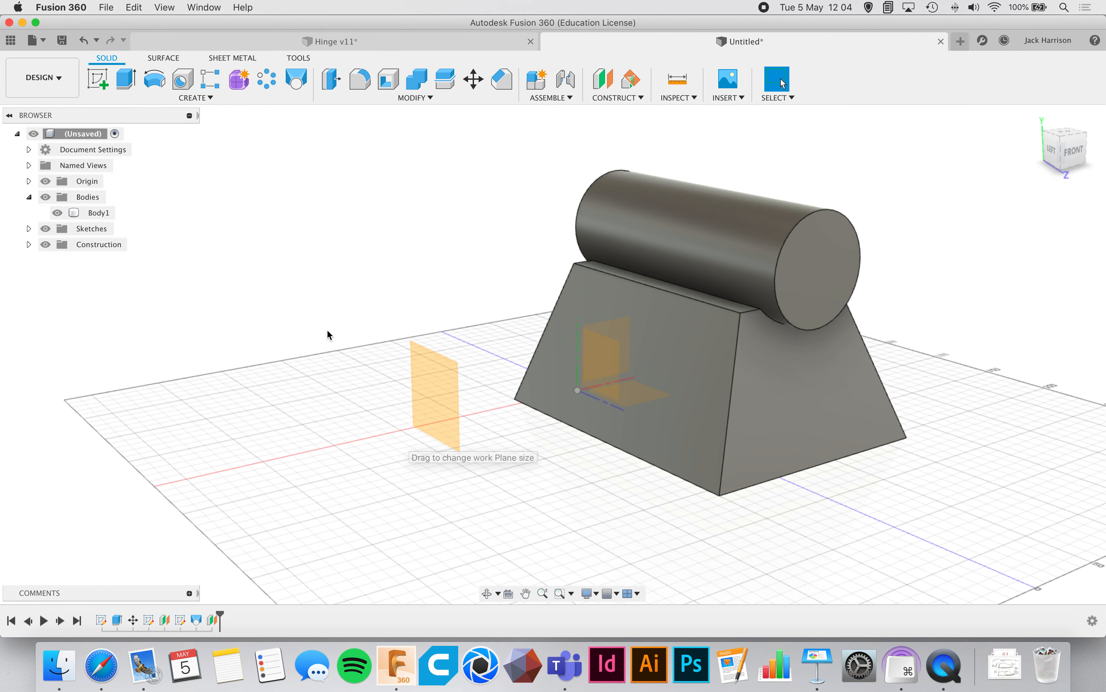
Create a sketch on the offset construction plane beside the tapered base.
{"action": "left_click", "coordinate": [274, 319]}
{"action": "right_click", "coordinate": [423, 404]}
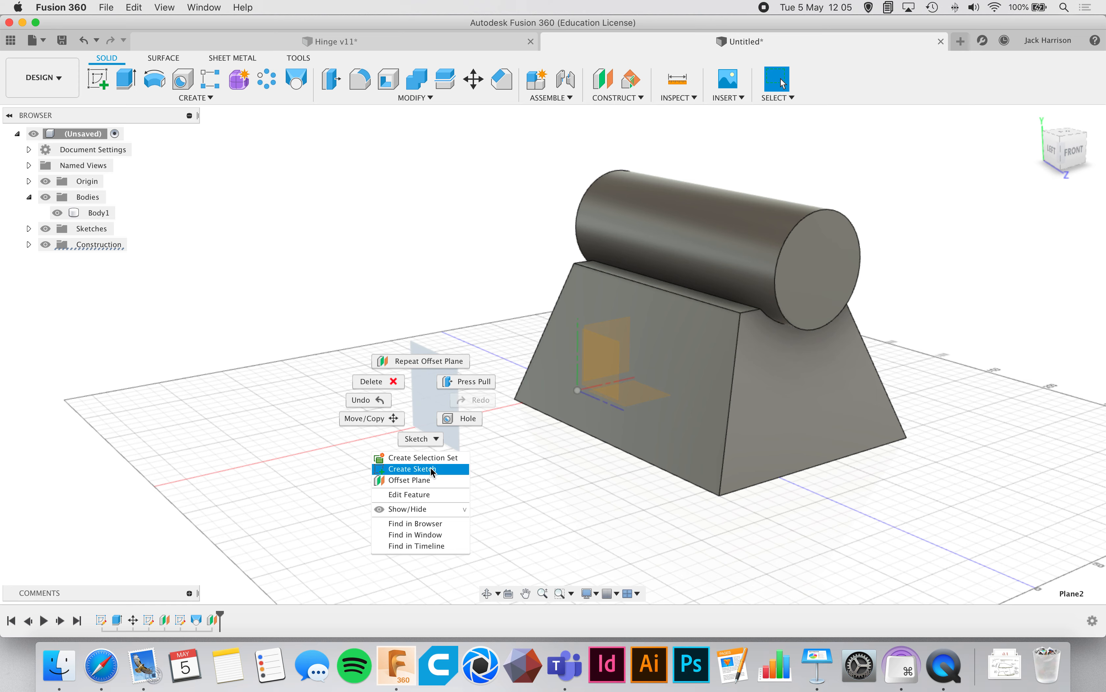
{"action": "left_click", "coordinate": [280, 434]}
{"action": "left_click", "coordinate": [272, 423]}
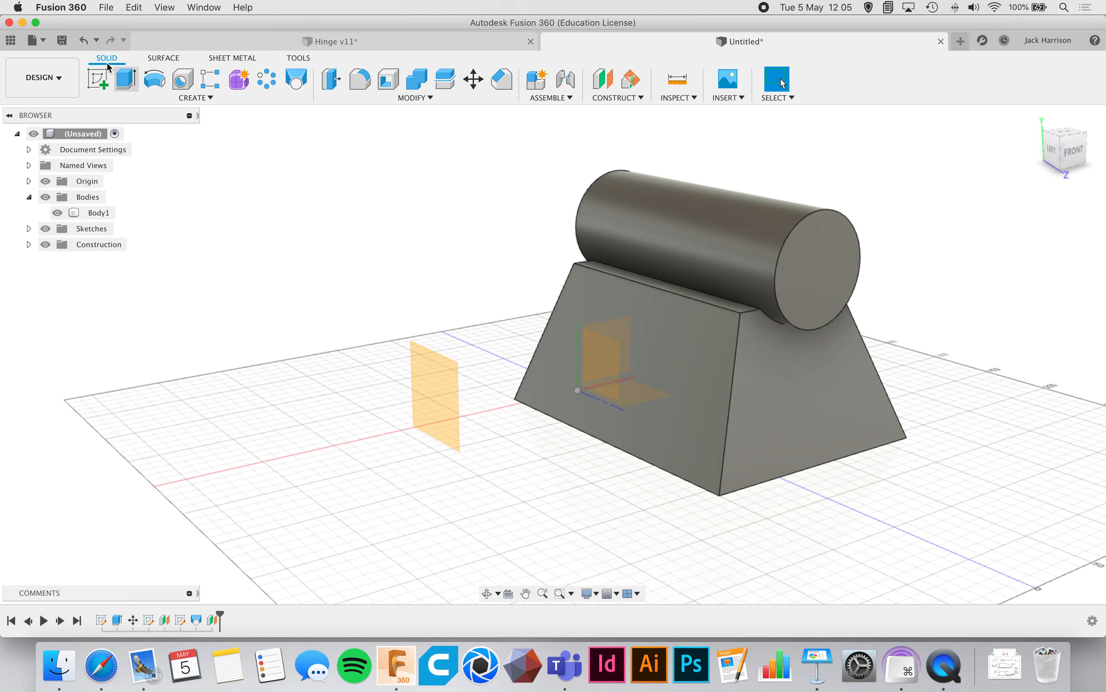
{"action": "left_click", "coordinate": [98, 75]}
{"action": "left_click", "coordinate": [439, 395]}
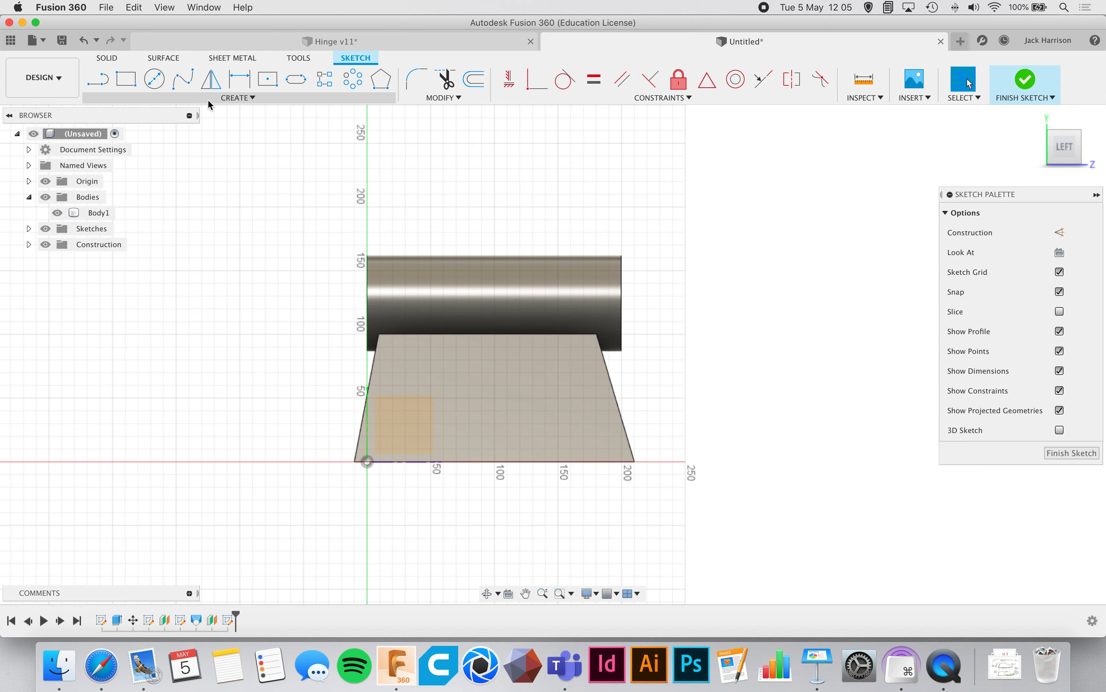
Draw an open five-point Fit Point Spline, about 270 mm wide, that dips near the base's lower edge and arches over the cylinder.
{"action": "left_click", "coordinate": [231, 98]}
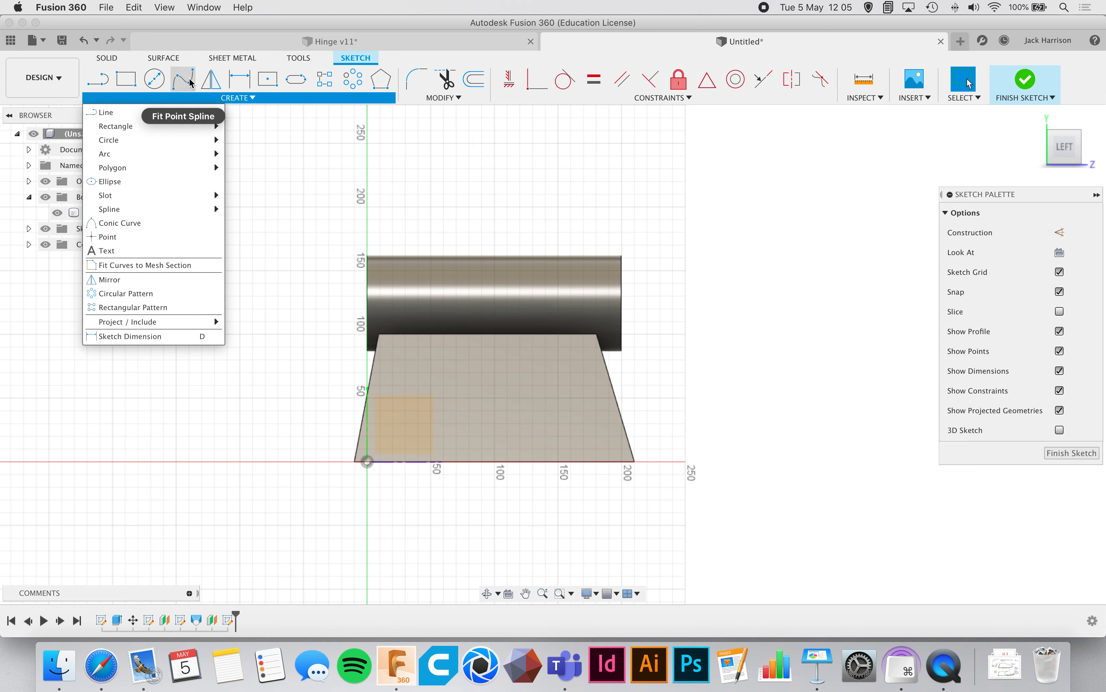
{"action": "left_click", "coordinate": [299, 144]}
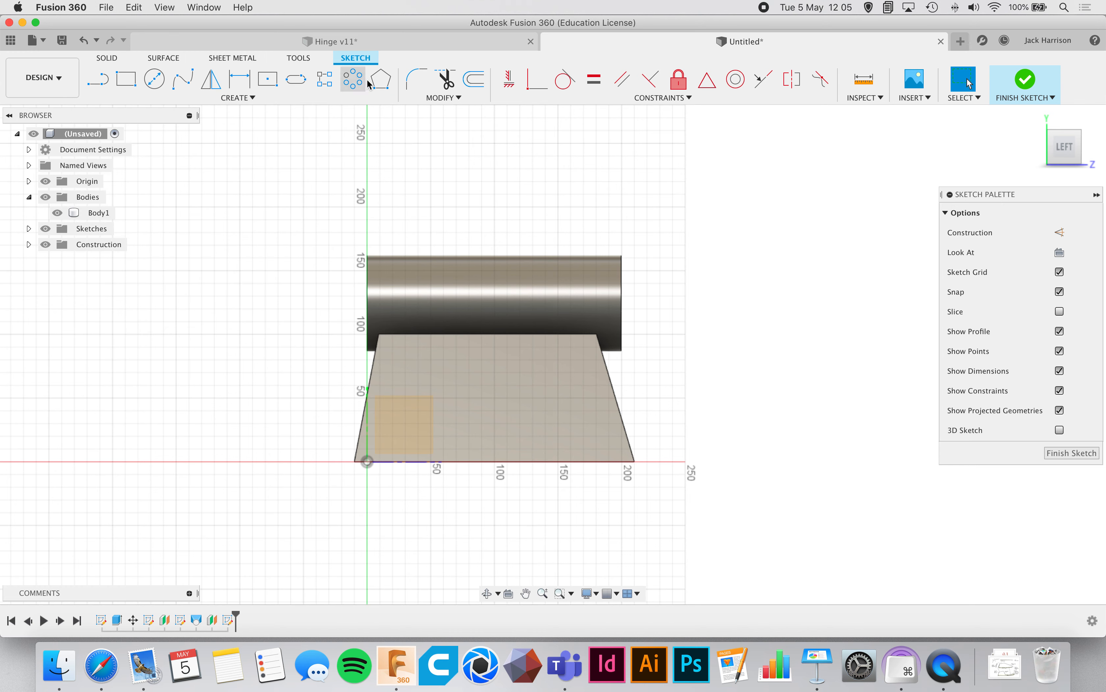
{"action": "left_click", "coordinate": [181, 85]}
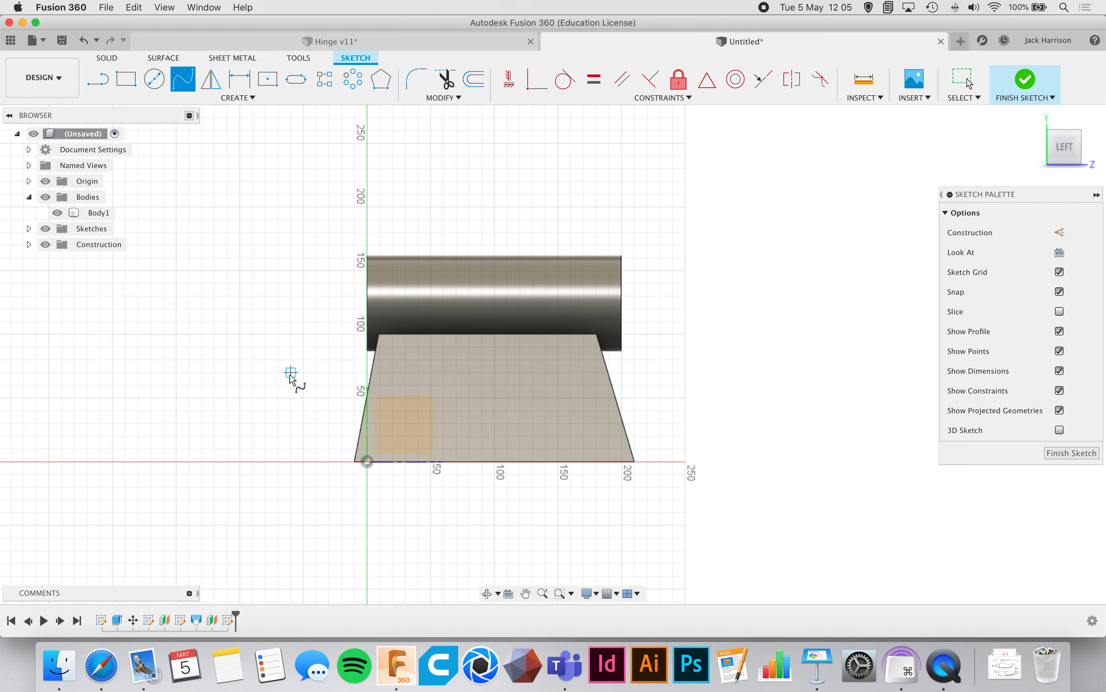
{"action": "left_click", "coordinate": [291, 372]}
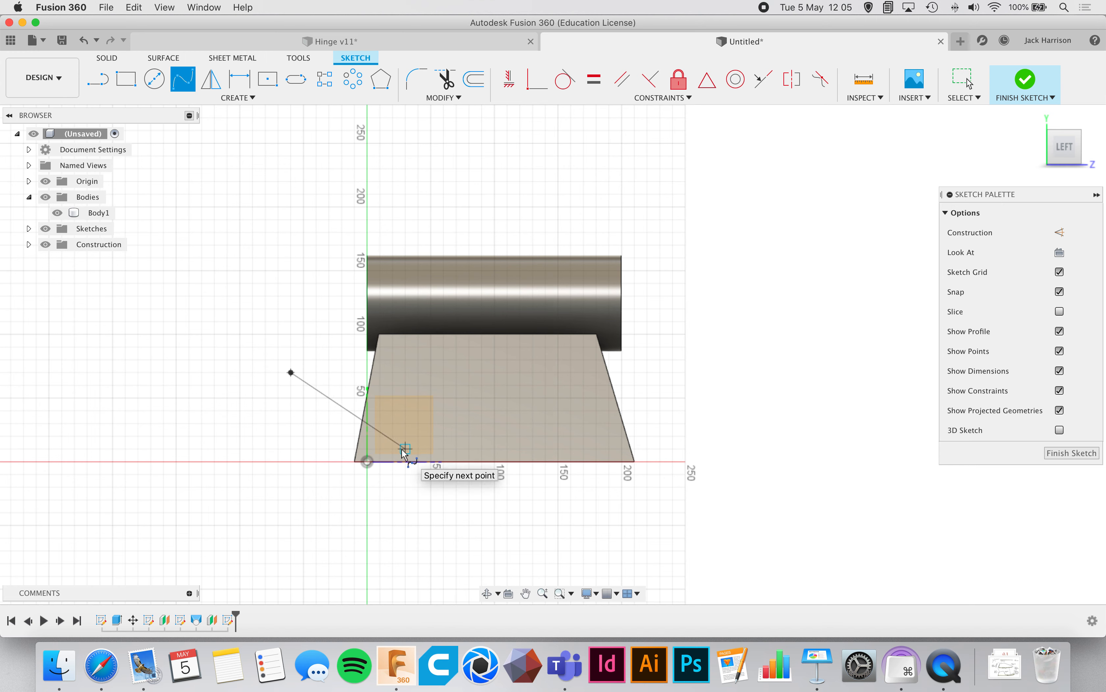
{"action": "left_click", "coordinate": [422, 447]}
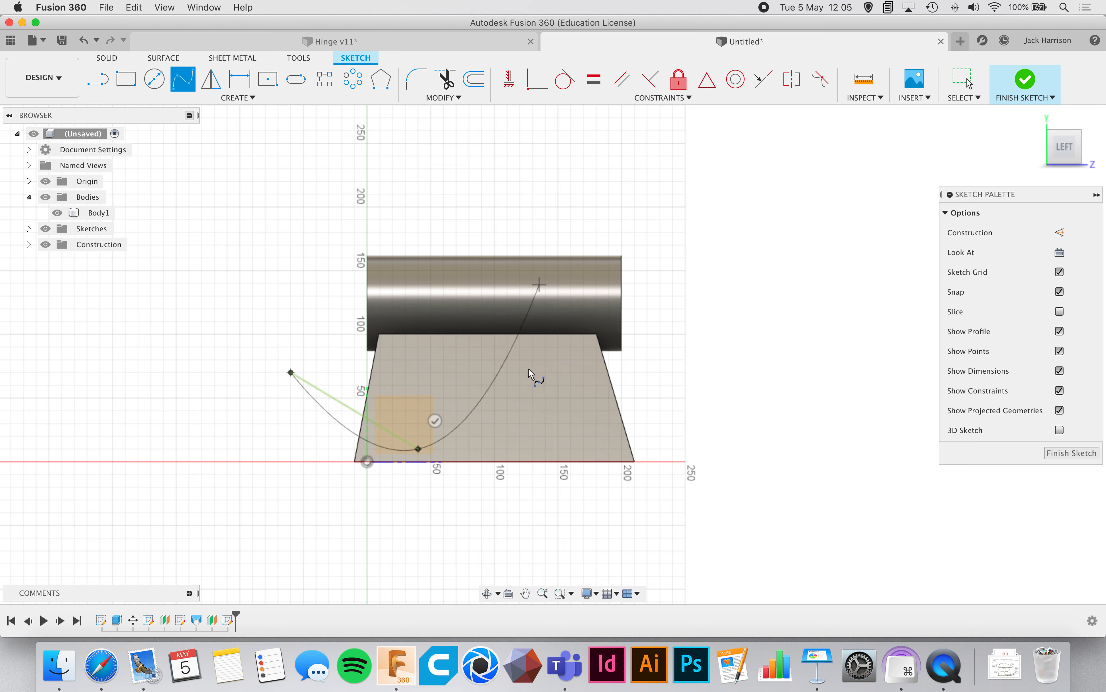
{"action": "left_click", "coordinate": [408, 341]}
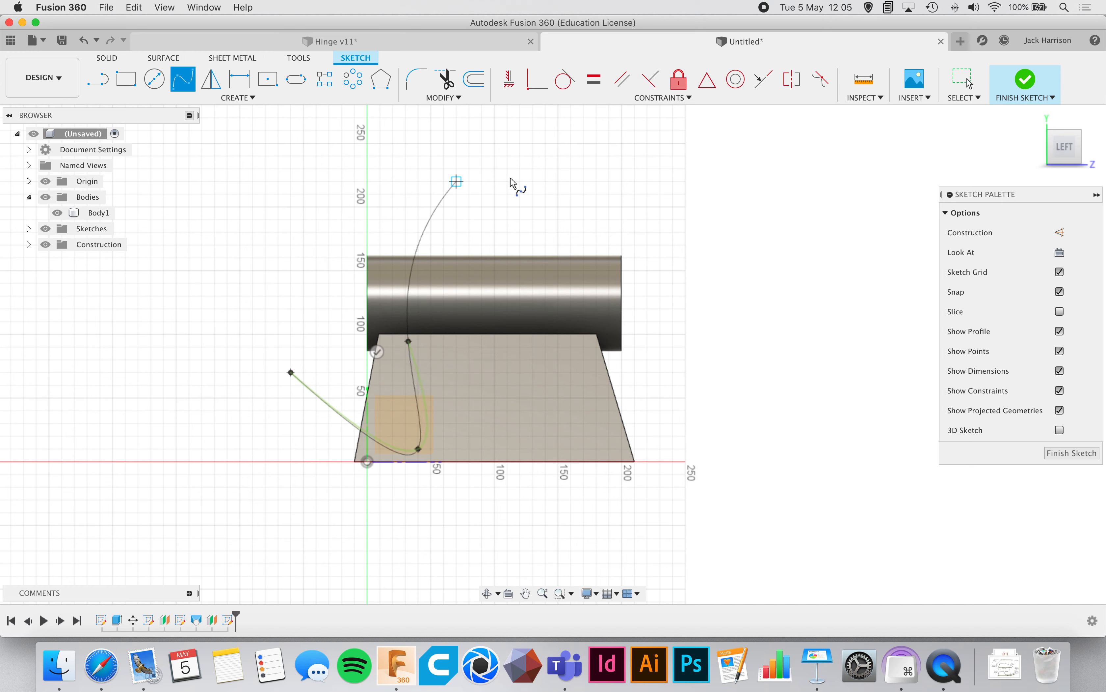
{"action": "left_click", "coordinate": [520, 194]}
{"action": "left_click", "coordinate": [635, 386]}
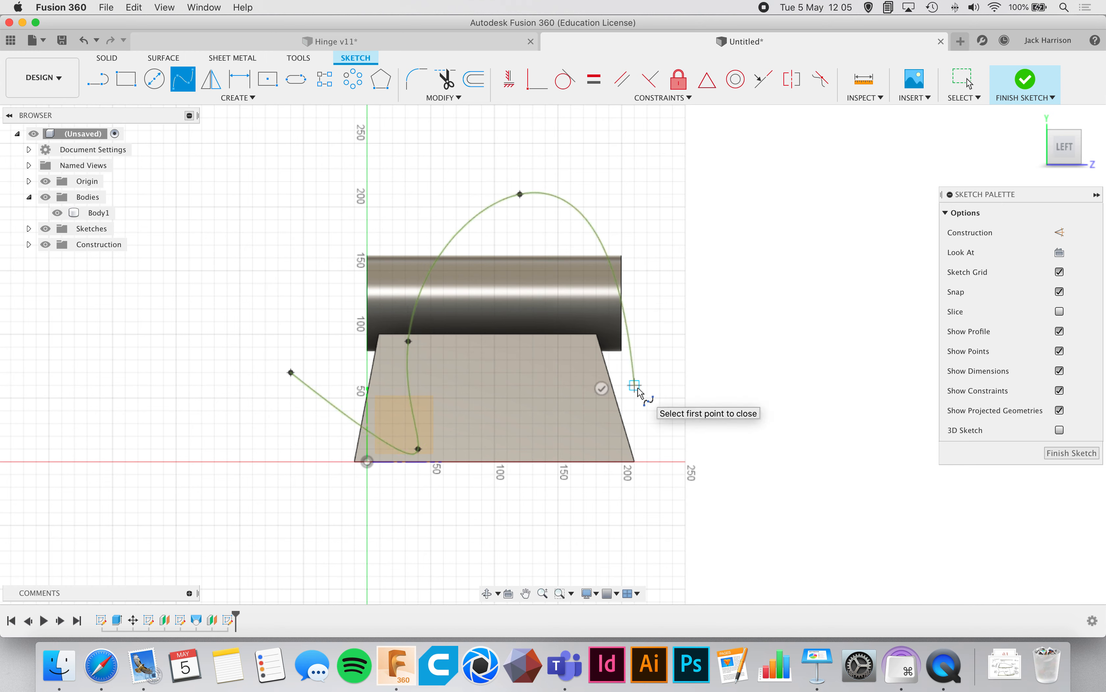
{"action": "left_click", "coordinate": [602, 388]}
{"action": "scroll", "coordinate": [457, 428], "scroll_direction": "up", "scroll_amount": 3}
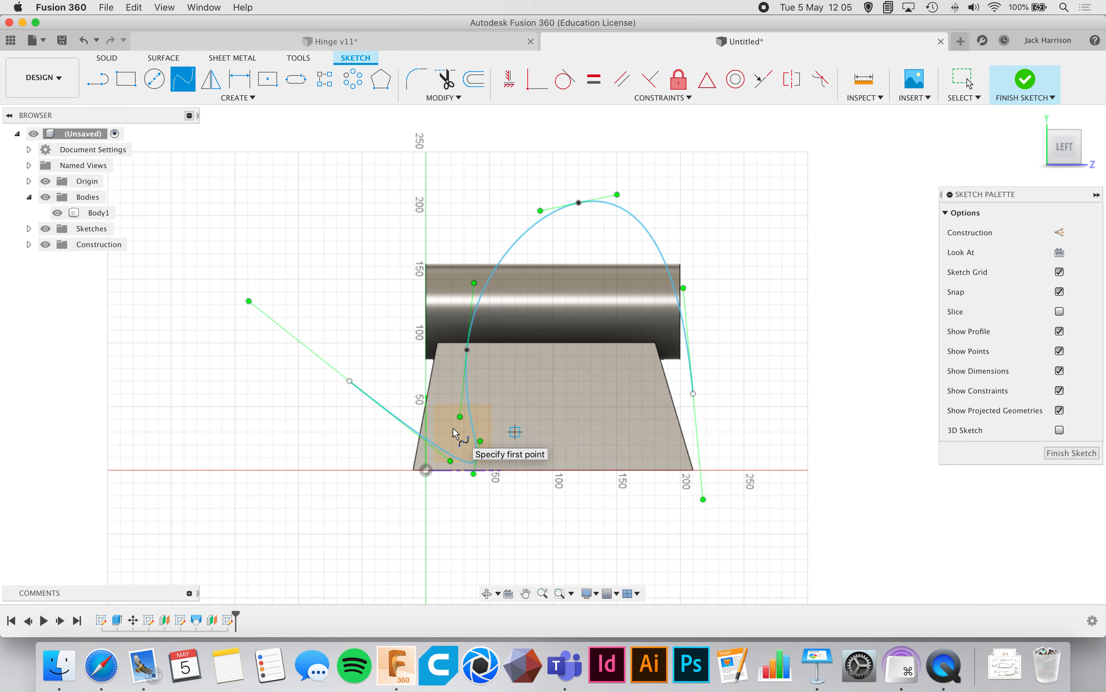
{"action": "scroll", "coordinate": [453, 433], "scroll_direction": "down", "scroll_amount": 1}
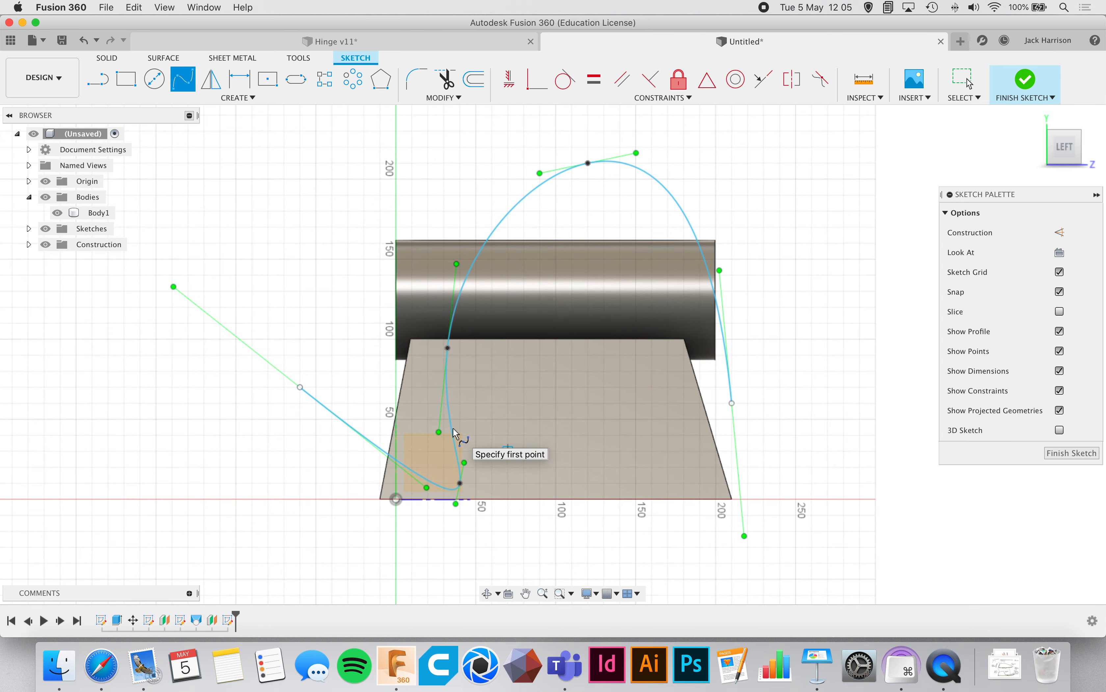
{"action": "key", "text": "Escape"}
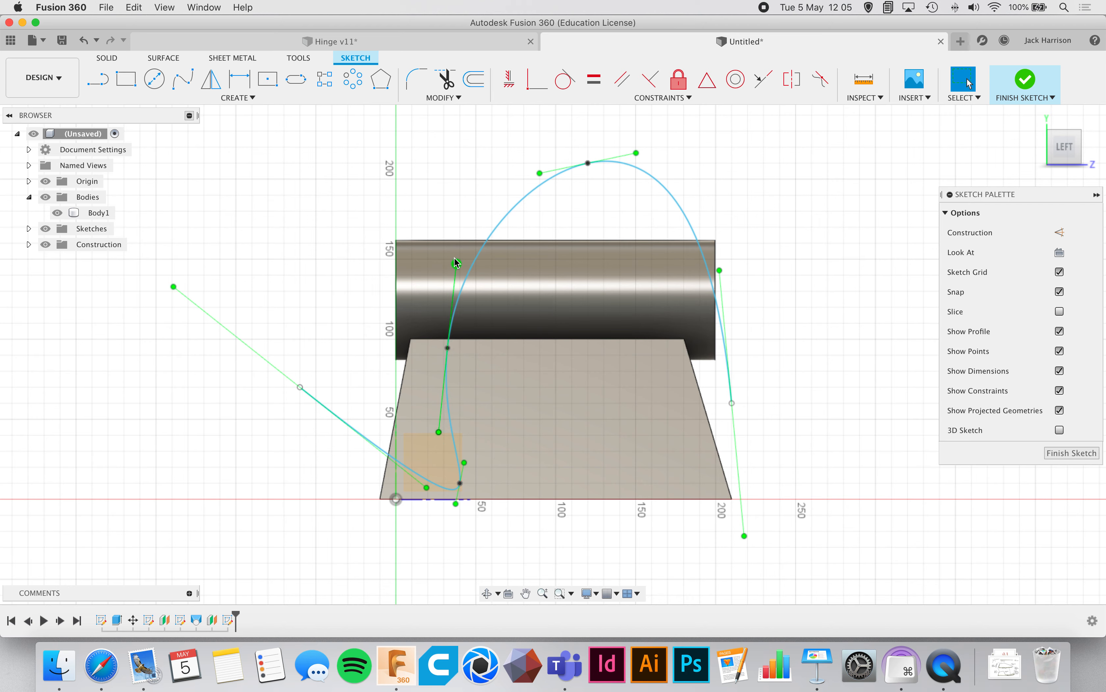
Smooth the spline by slanting the middle point's tangent handle and moving the lowest fit point to about Y 20, Z 55 mm, and finish the sketch.
{"action": "left_click", "coordinate": [448, 348]}
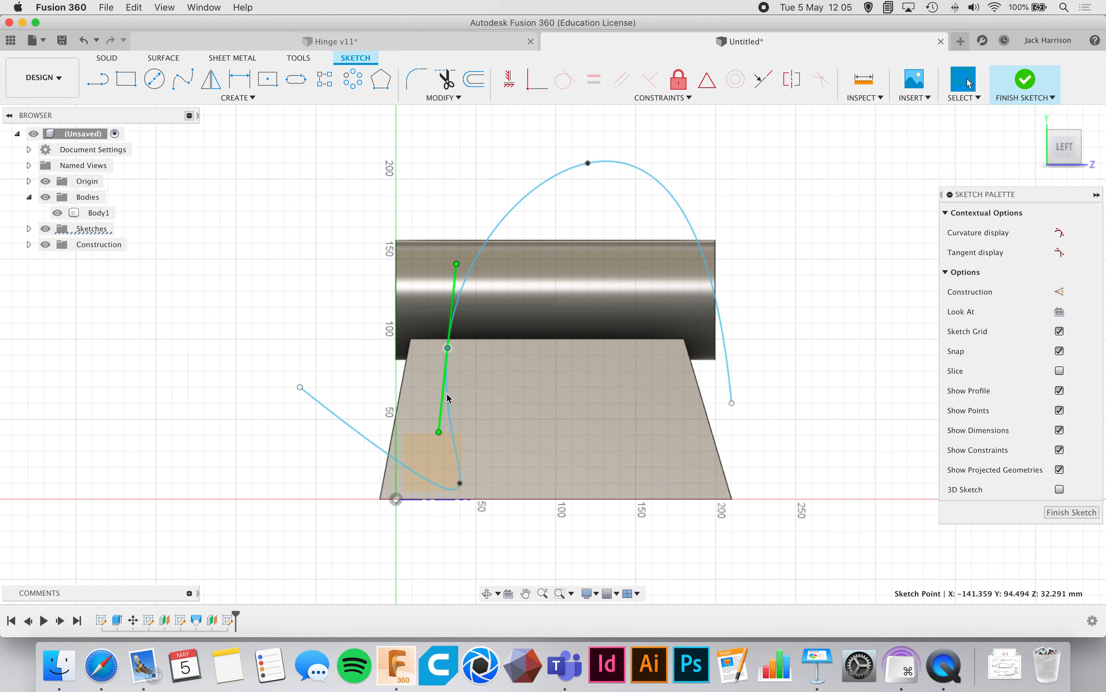
{"action": "mouse_move", "coordinate": [428, 432]}
{"action": "left_mouse_down"}
{"action": "mouse_move", "coordinate": [393, 400]}
{"action": "mouse_move", "coordinate": [383, 316]}
{"action": "mouse_move", "coordinate": [408, 393]}
{"action": "mouse_move", "coordinate": [422, 395]}
{"action": "mouse_move", "coordinate": [390, 481]}
{"action": "mouse_move", "coordinate": [423, 390]}
{"action": "mouse_move", "coordinate": [486, 395]}
{"action": "mouse_move", "coordinate": [442, 403]}
{"action": "mouse_move", "coordinate": [487, 397]}
{"action": "mouse_move", "coordinate": [488, 408]}
{"action": "left_mouse_up"}
{"action": "left_click_drag", "start_coordinate": [459, 483], "coordinate": [484, 466]}
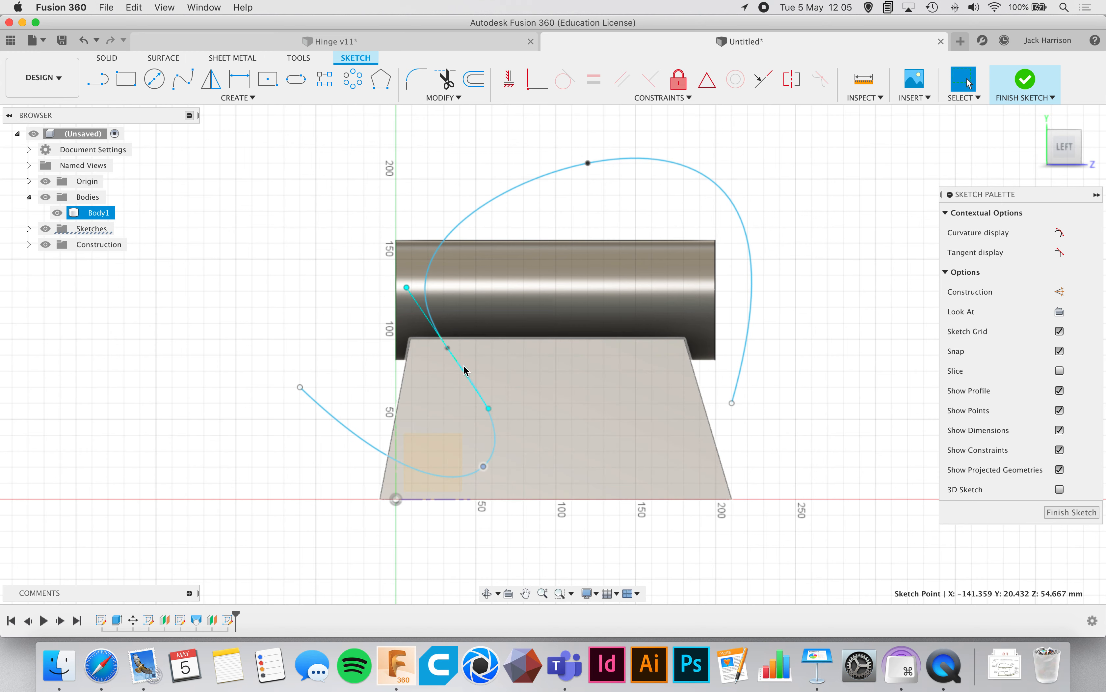
{"action": "left_click_drag", "start_coordinate": [407, 288], "coordinate": [418, 281]}
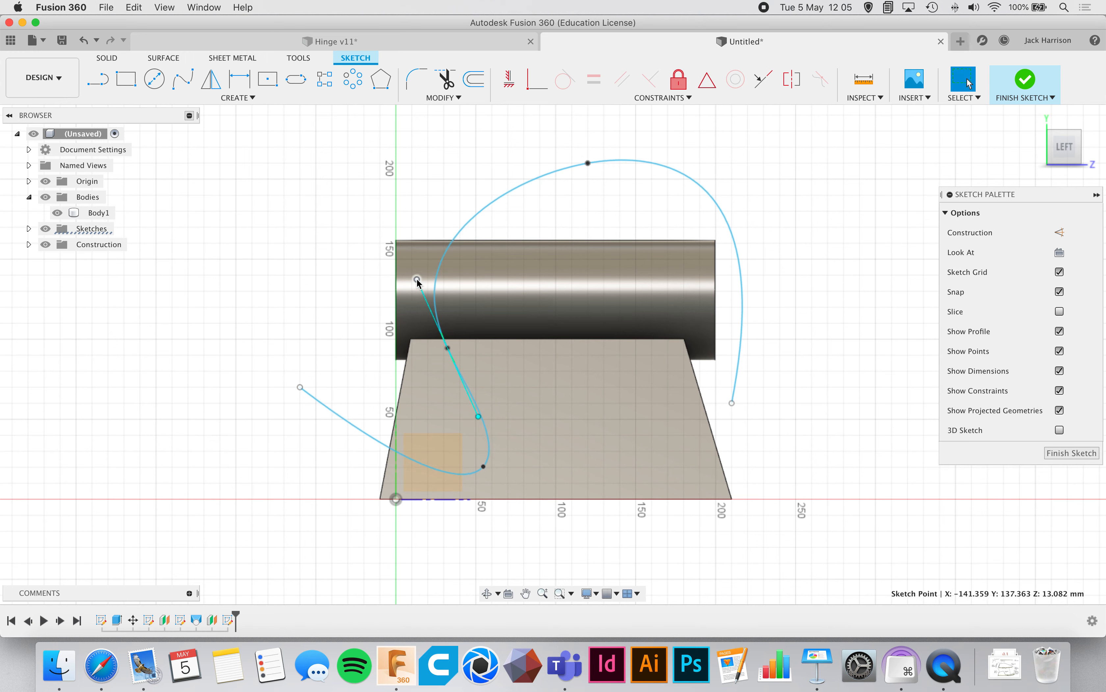
{"action": "left_click", "coordinate": [1026, 86]}
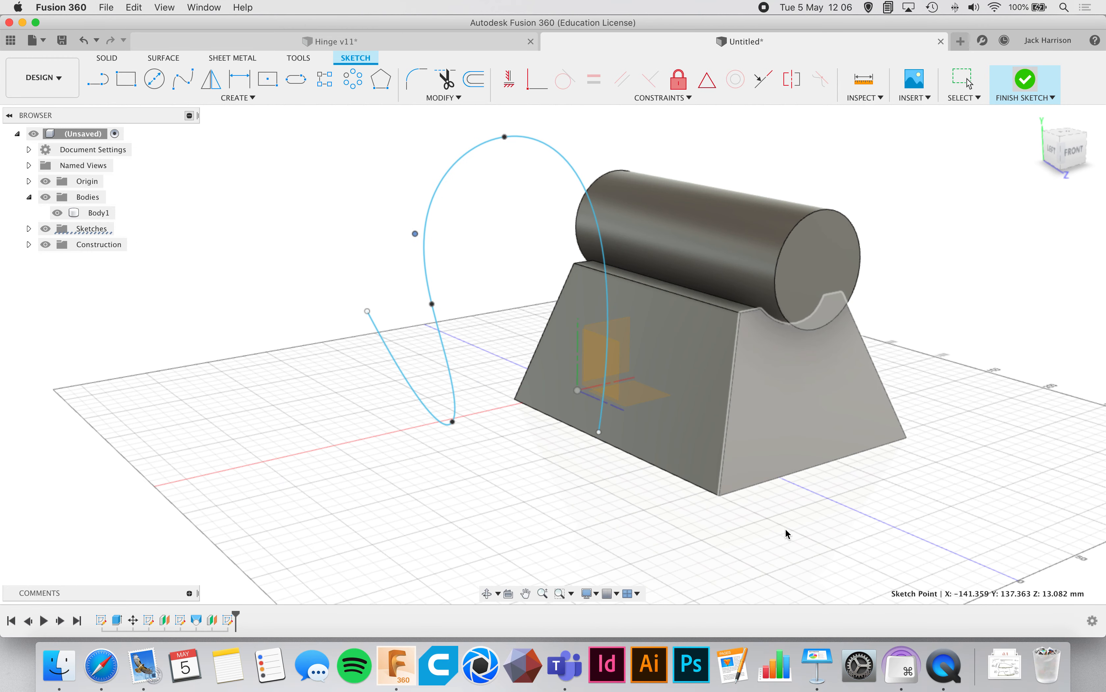
Compare the curve with the bent pipe in the Keynote reference, and in Fusion 360 try to extrude the open spline.
{"action": "left_click", "coordinate": [817, 663]}
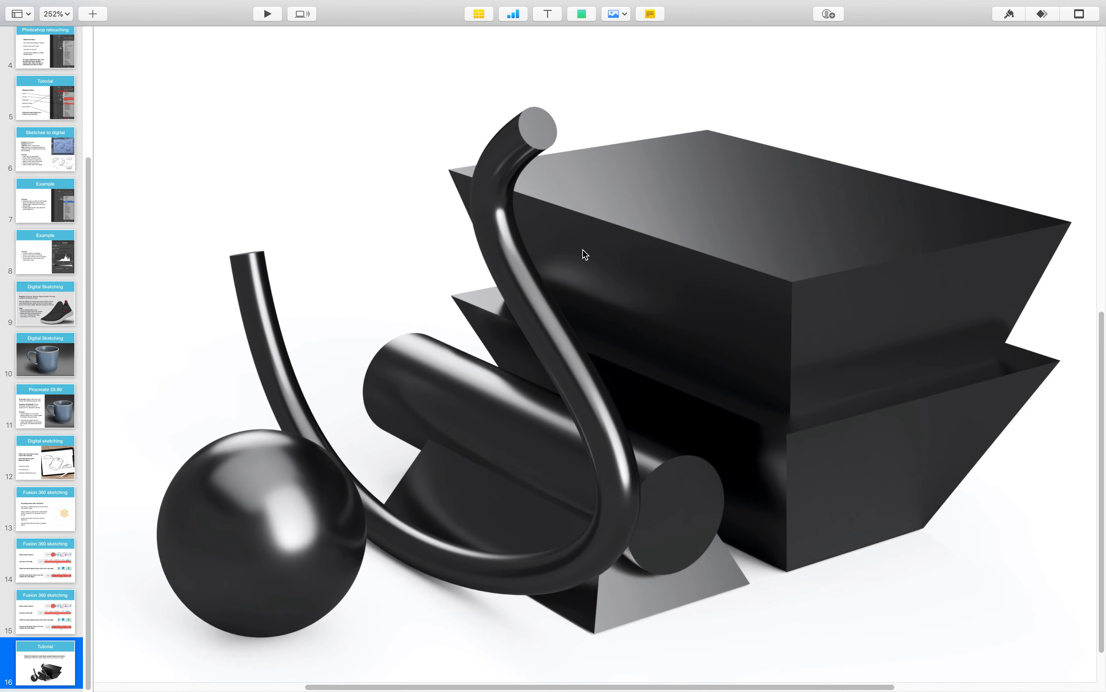
{"action": "key", "text": "ctrl+Left"}
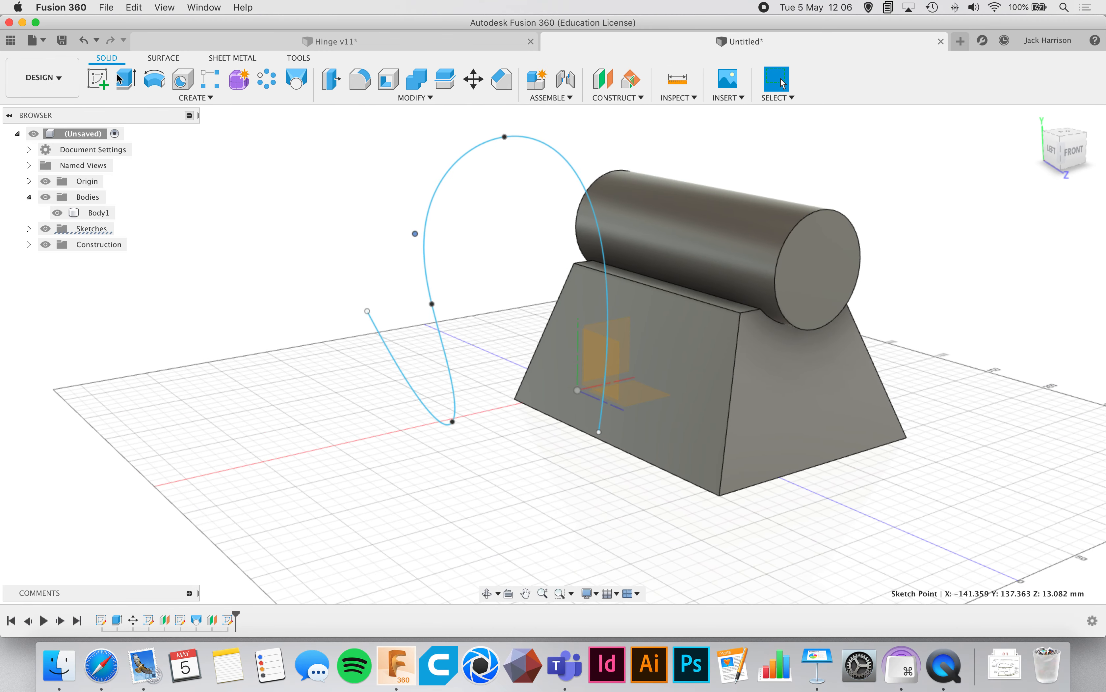
{"action": "left_click", "coordinate": [119, 78]}
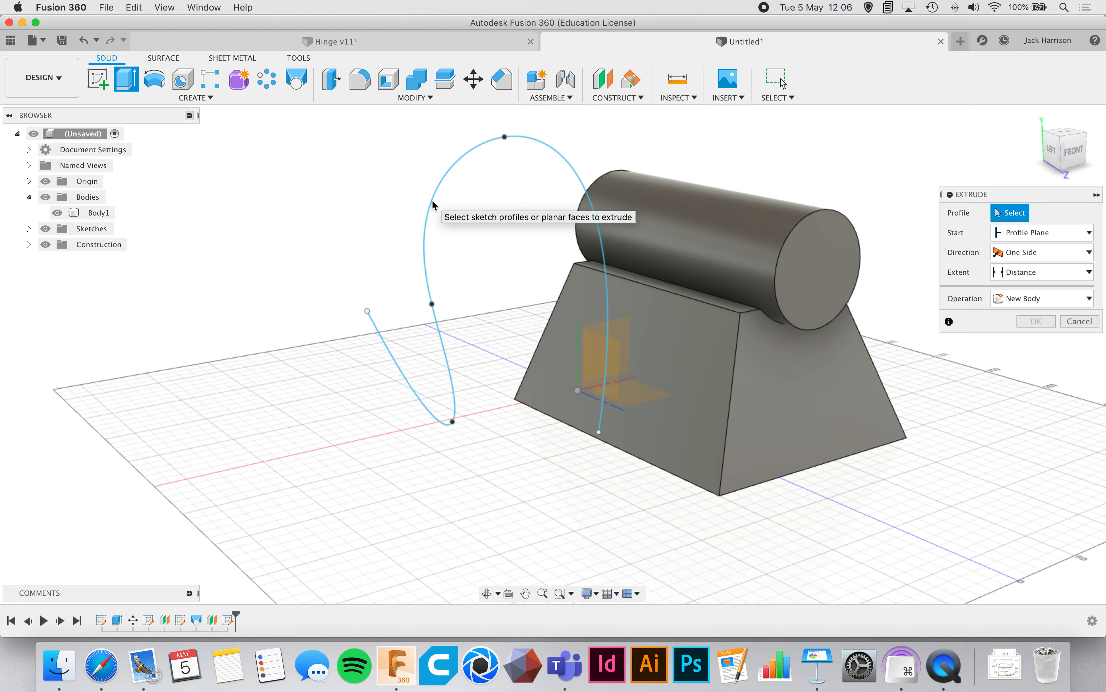
{"action": "left_click", "coordinate": [1075, 322]}
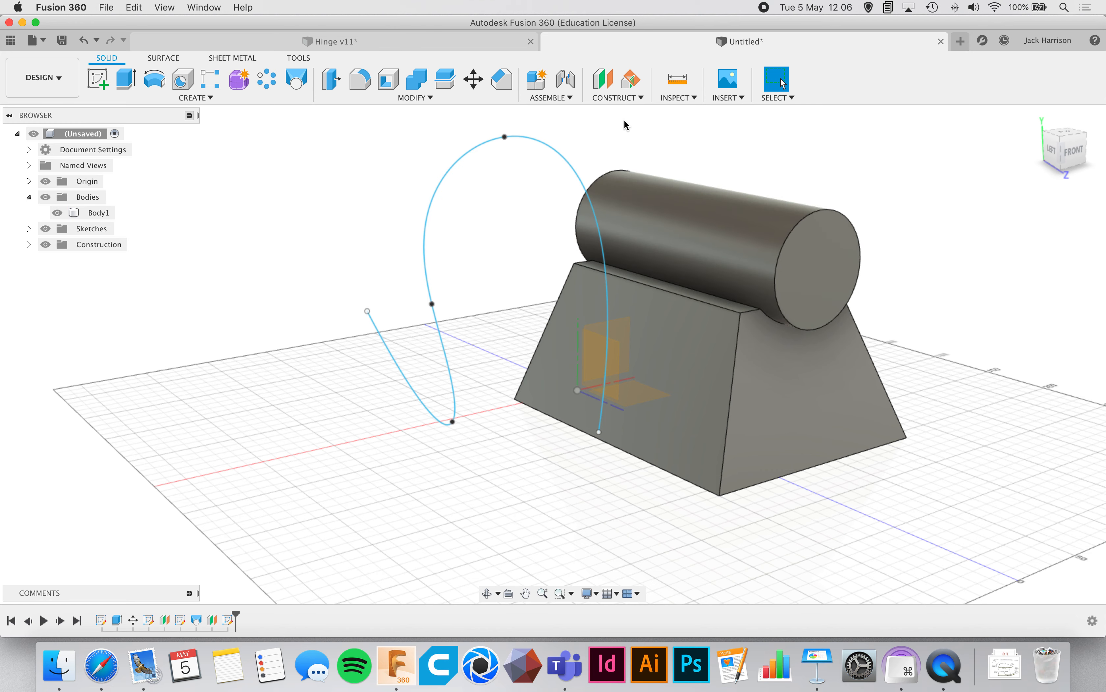
Construct a Plane Along Path on the spline, with the proportional distance at 0.00 so it sits at the curve's start point.
{"action": "left_click", "coordinate": [633, 98]}
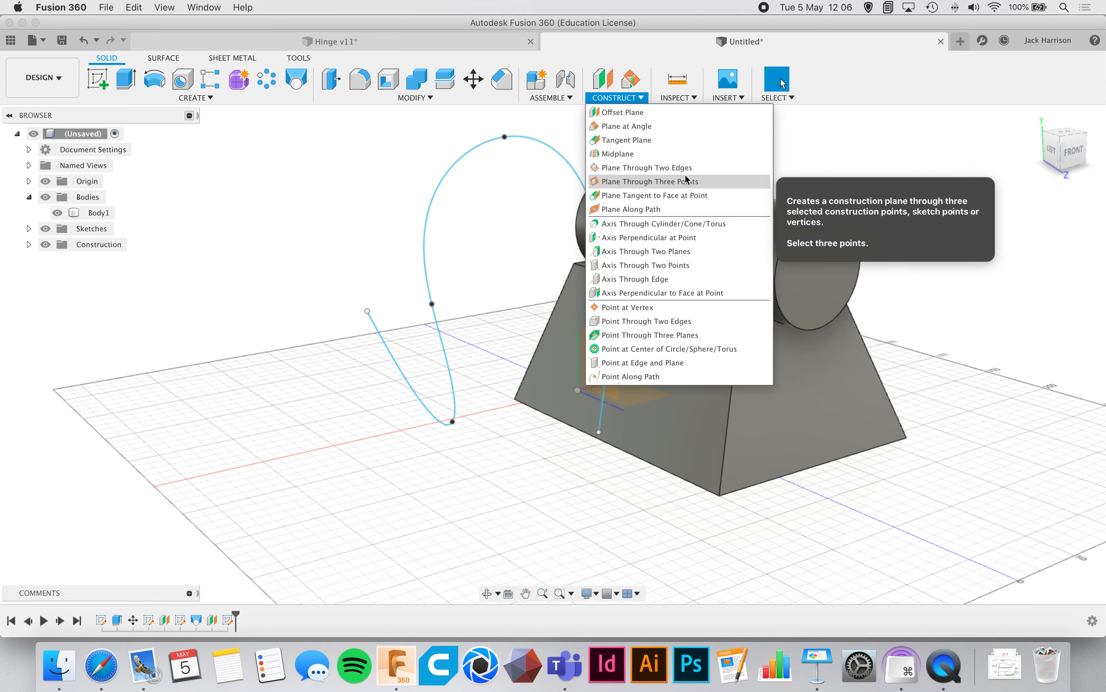
{"action": "left_click", "coordinate": [683, 210]}
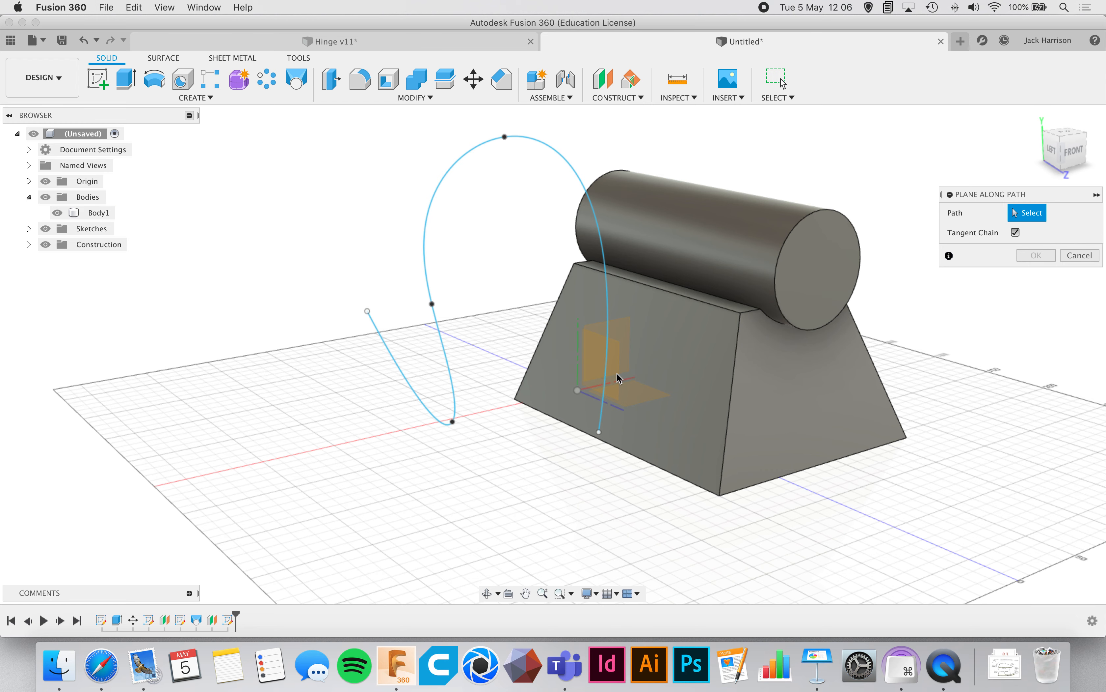
{"action": "scroll", "coordinate": [520, 409], "scroll_direction": "up", "scroll_amount": 5}
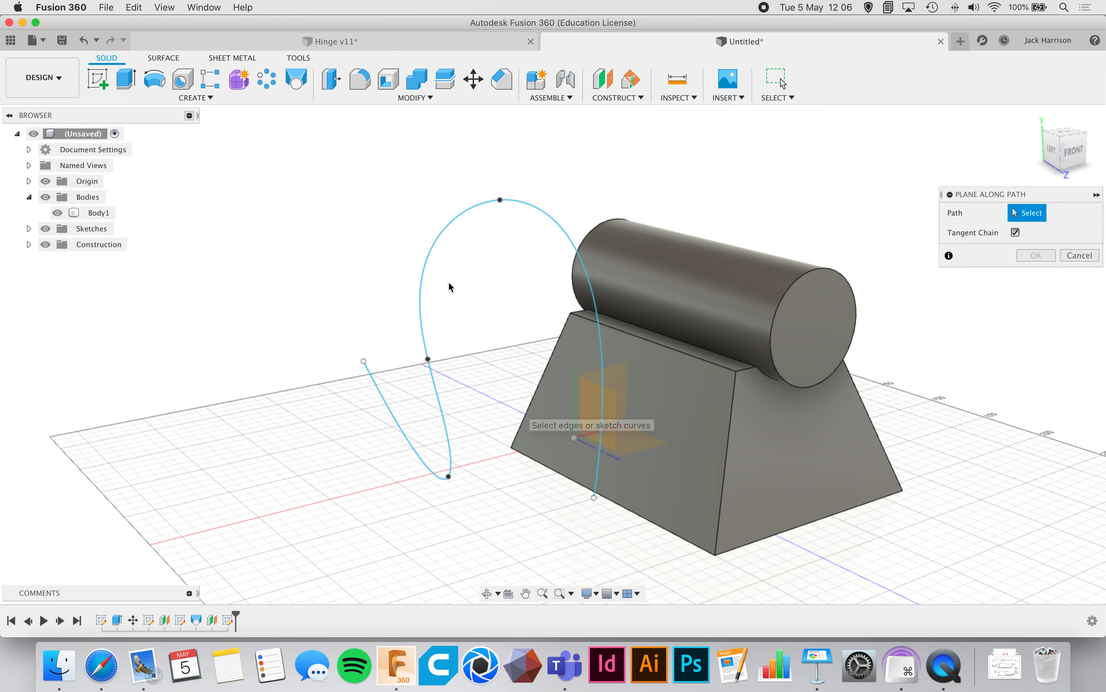
{"action": "left_click", "coordinate": [374, 381]}
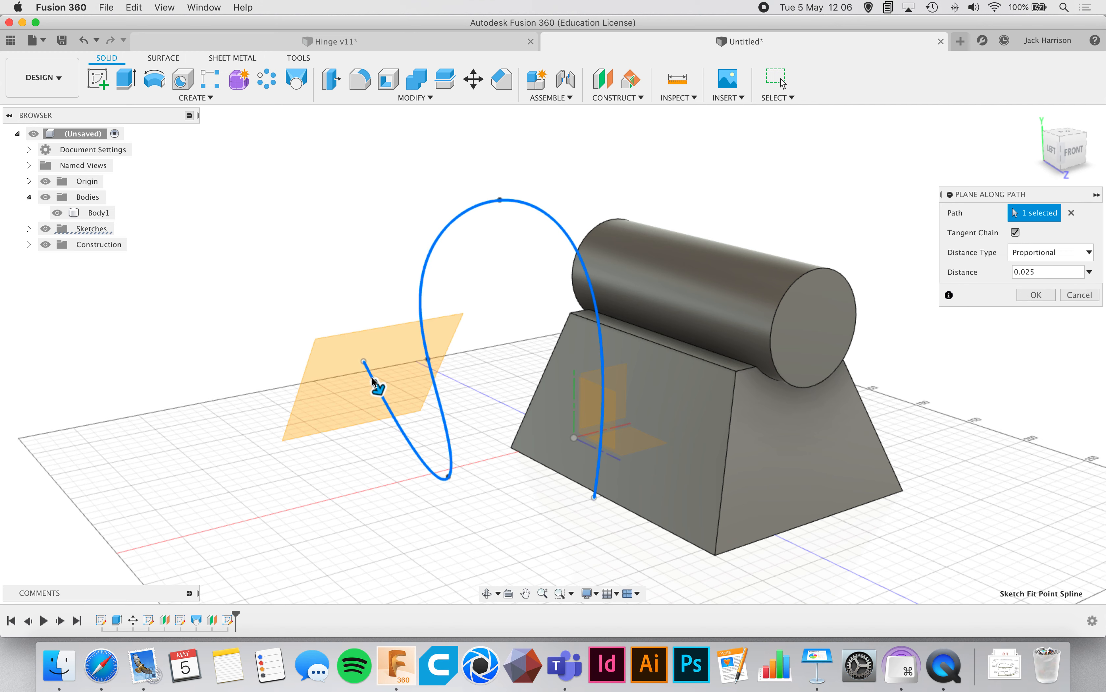
{"action": "left_click_drag", "start_coordinate": [379, 389], "coordinate": [359, 363]}
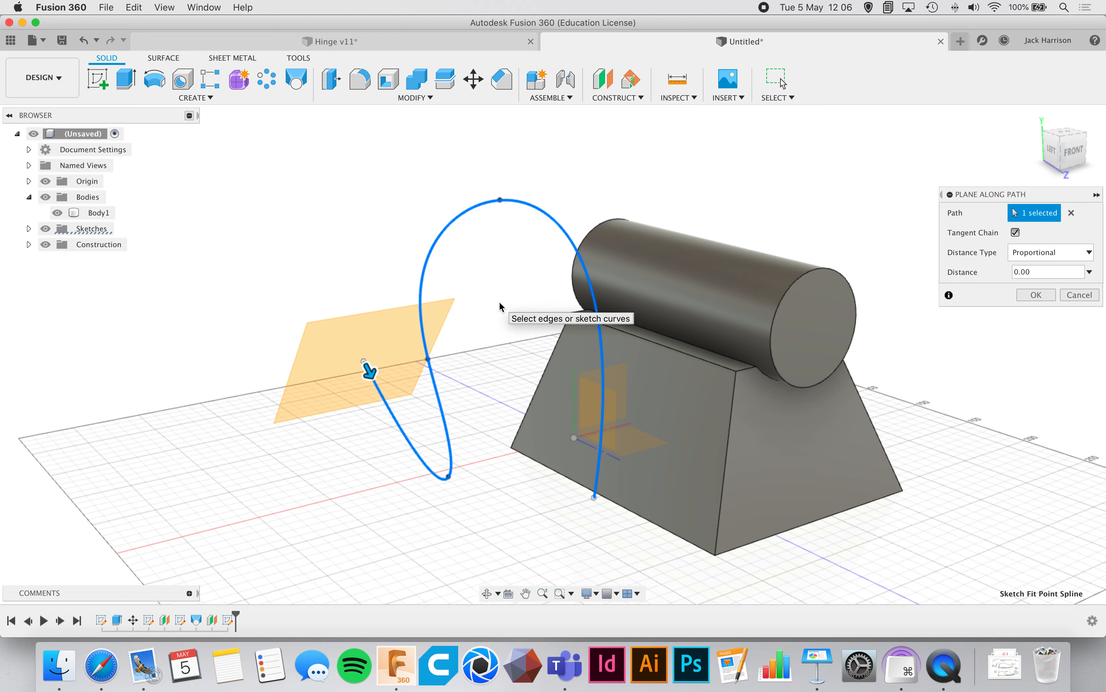
{"action": "left_click", "coordinate": [1036, 295]}
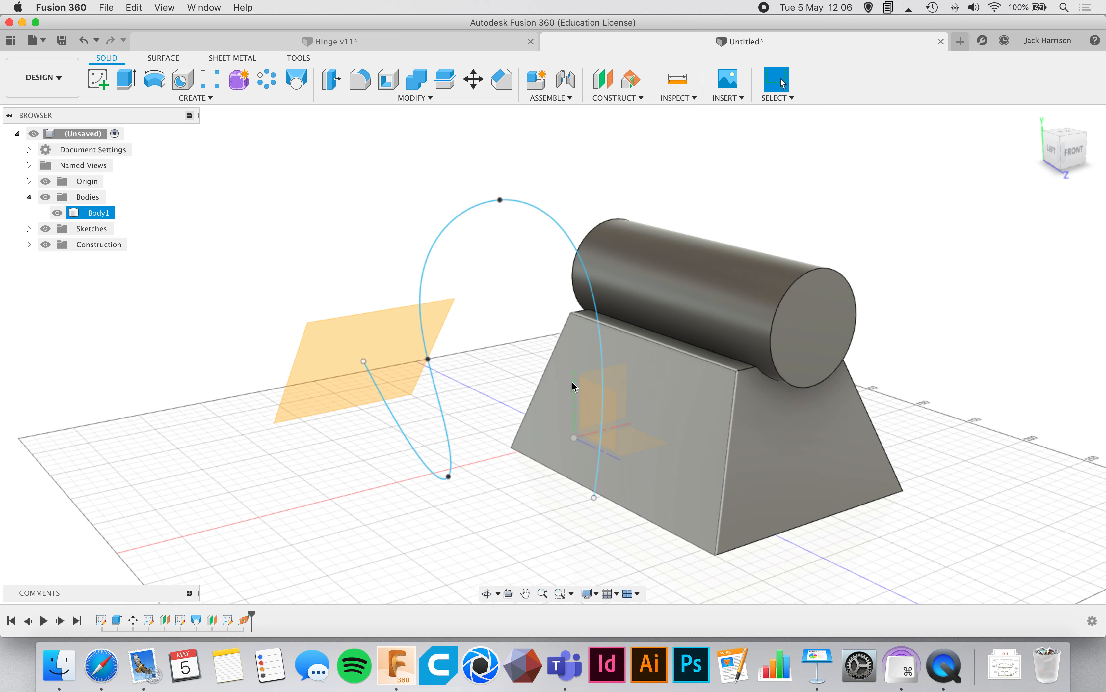
Start a sketch on the construction plane at the spline's start point.
{"action": "scroll", "coordinate": [572, 381], "scroll_direction": "left", "scroll_amount": 10, "text": "shift"}
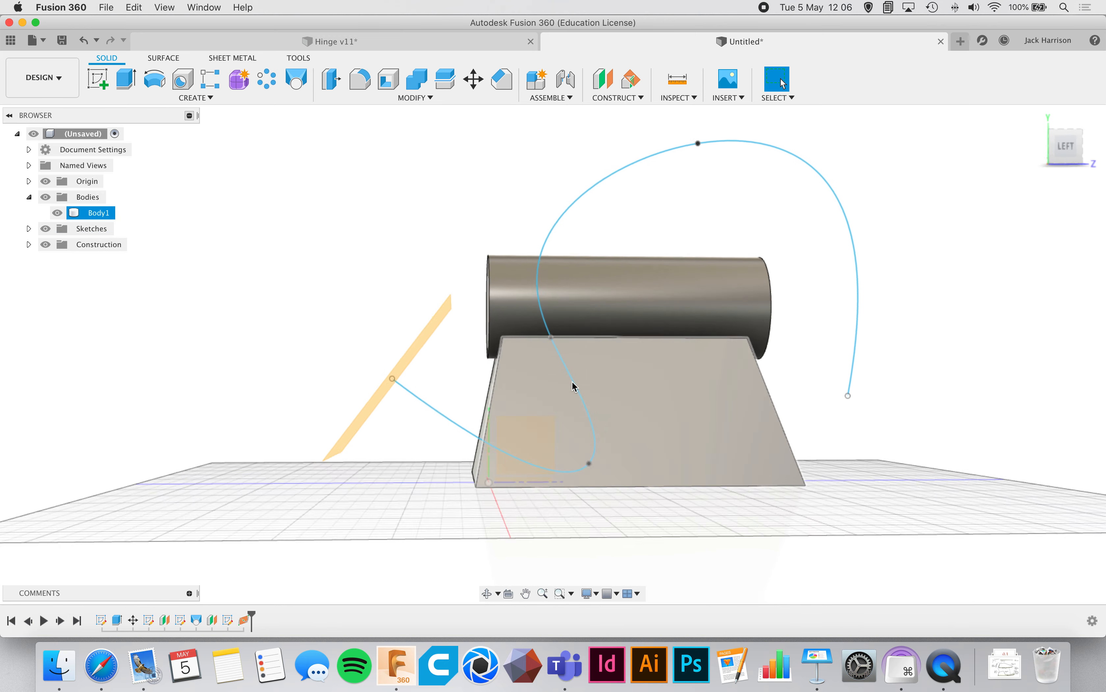
{"action": "scroll", "coordinate": [573, 381], "scroll_direction": "right", "scroll_amount": 10, "text": "shift"}
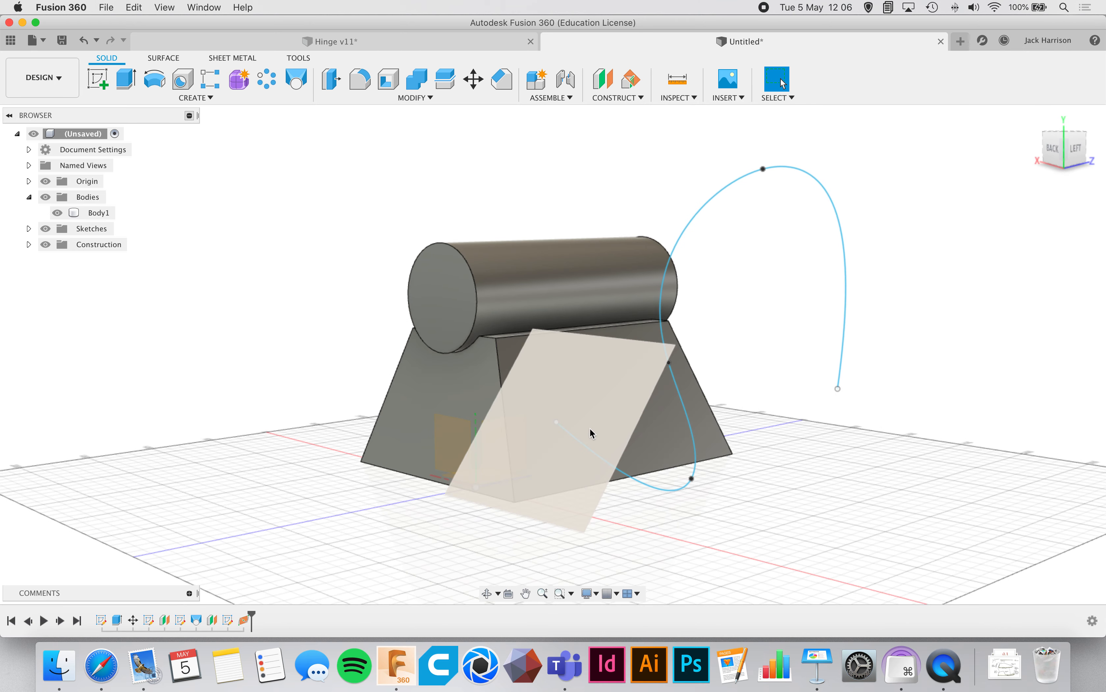
{"action": "scroll", "coordinate": [590, 429], "scroll_direction": "left", "scroll_amount": 10, "text": "shift"}
{"action": "left_click", "coordinate": [424, 417]}
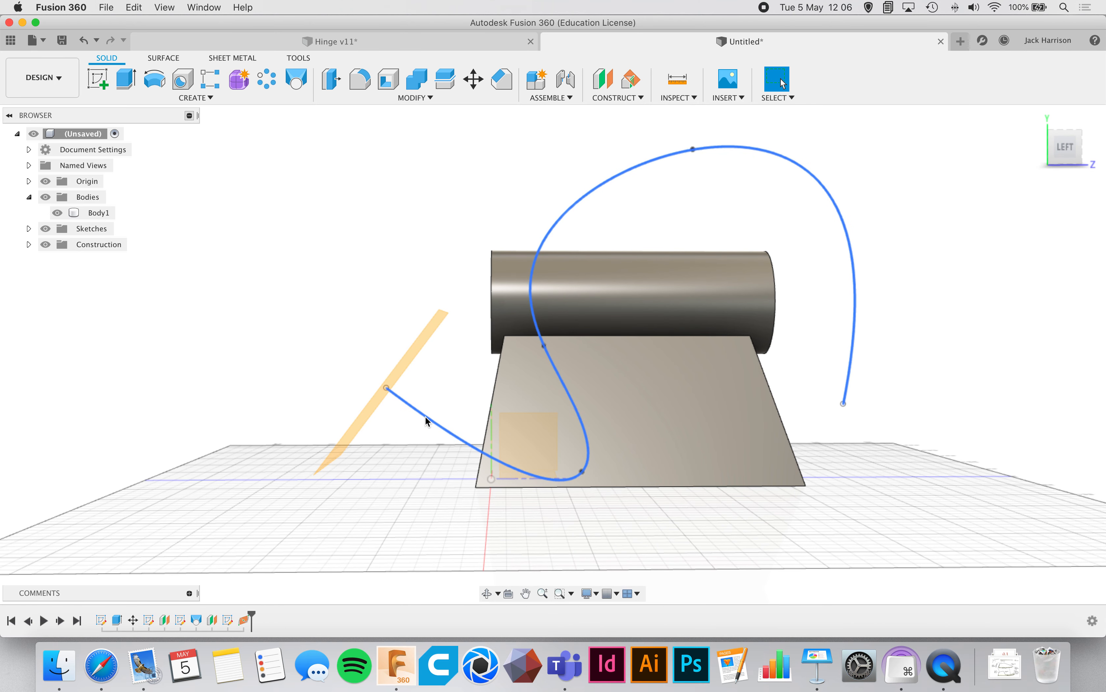
{"action": "scroll", "coordinate": [425, 415], "scroll_direction": "right", "scroll_amount": 10, "text": "shift"}
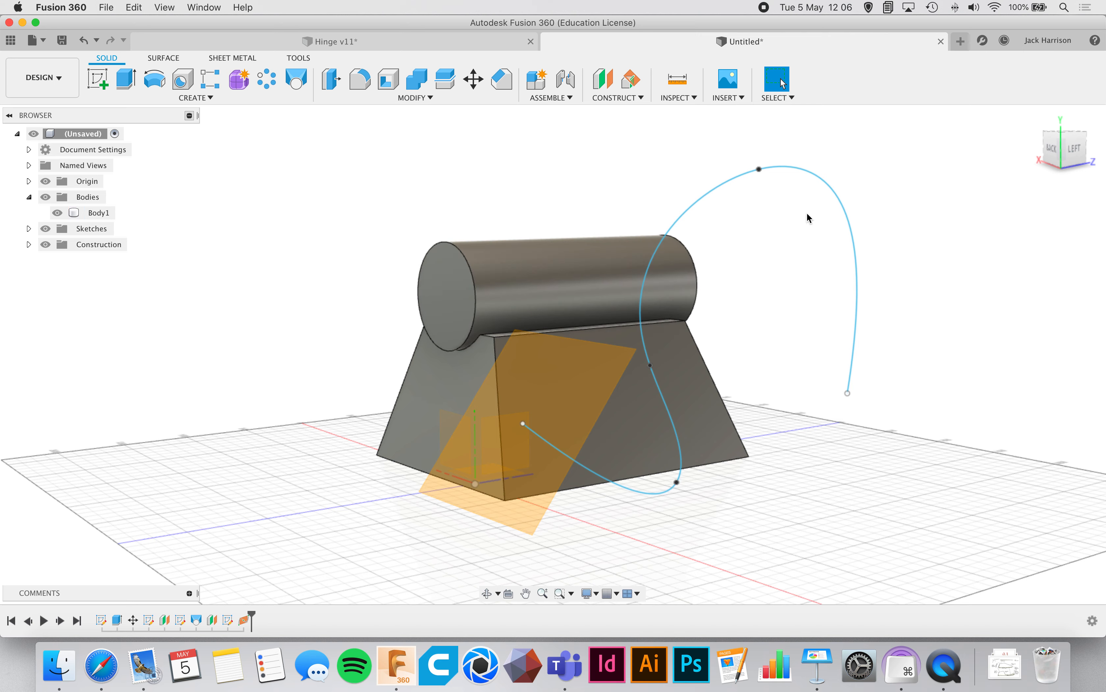
{"action": "right_click", "coordinate": [535, 405]}
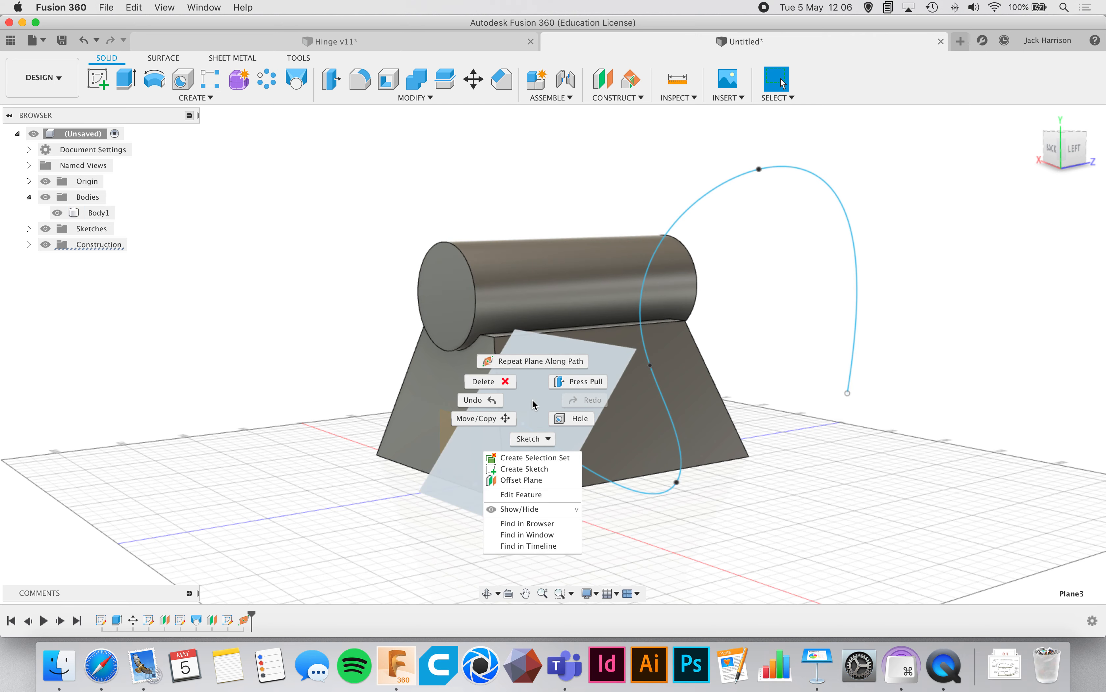
{"action": "left_click", "coordinate": [543, 470]}
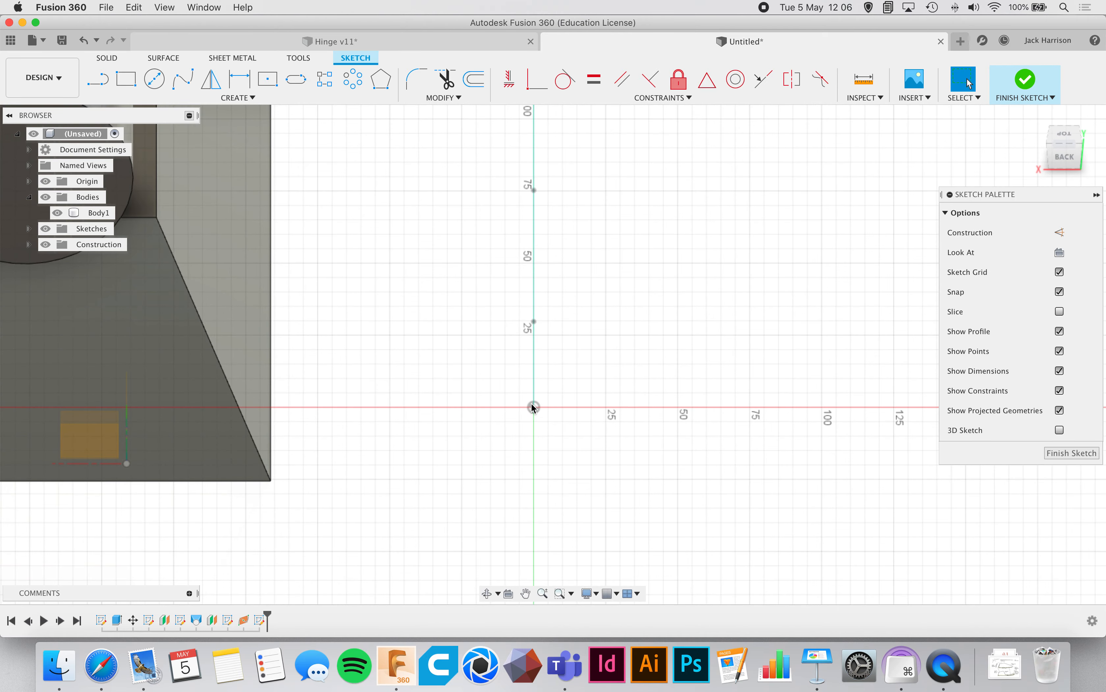
Draw a circle about 40 mm in diameter centred on the spline's start point and finish the sketch.
{"action": "scroll", "coordinate": [535, 401], "scroll_direction": "right", "scroll_amount": 10, "text": "shift"}
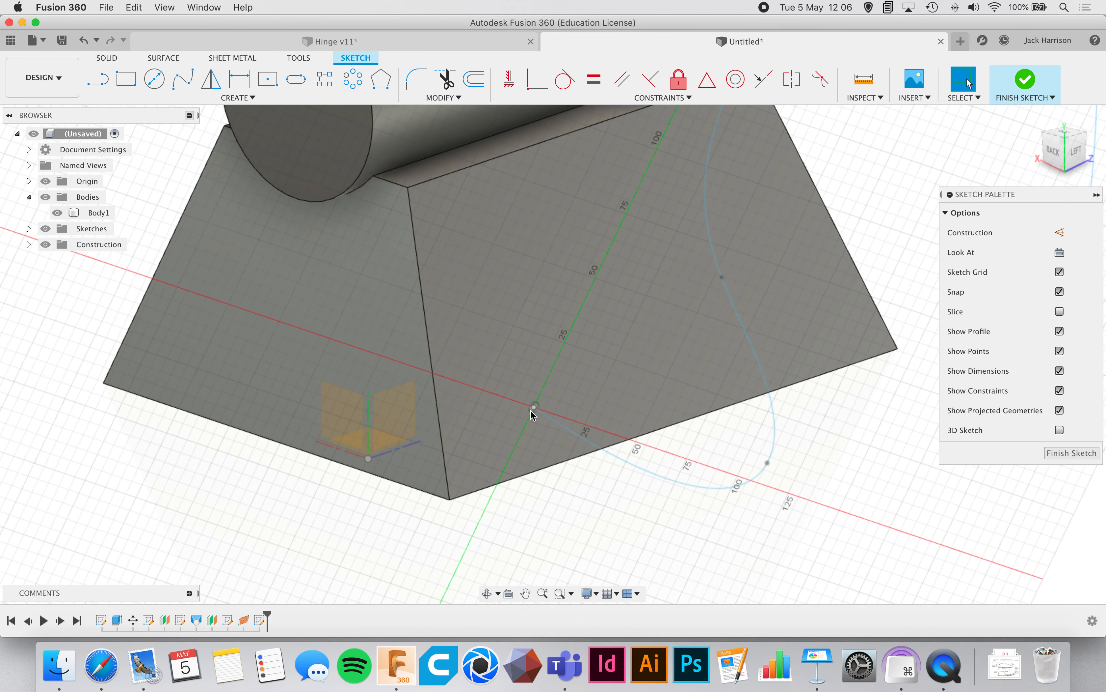
{"action": "scroll", "coordinate": [539, 413], "scroll_direction": "right", "scroll_amount": 5, "text": "shift"}
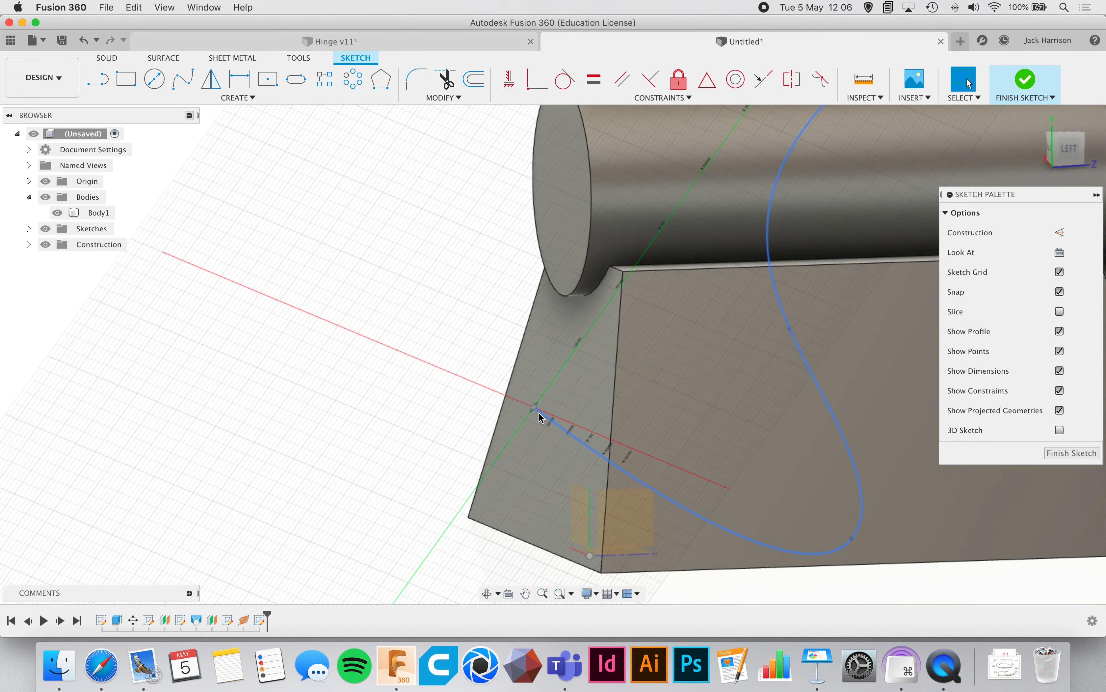
{"action": "scroll", "coordinate": [539, 413], "scroll_direction": "left", "scroll_amount": 10, "text": "shift"}
{"action": "scroll", "coordinate": [538, 413], "scroll_direction": "left", "scroll_amount": 8, "text": "shift"}
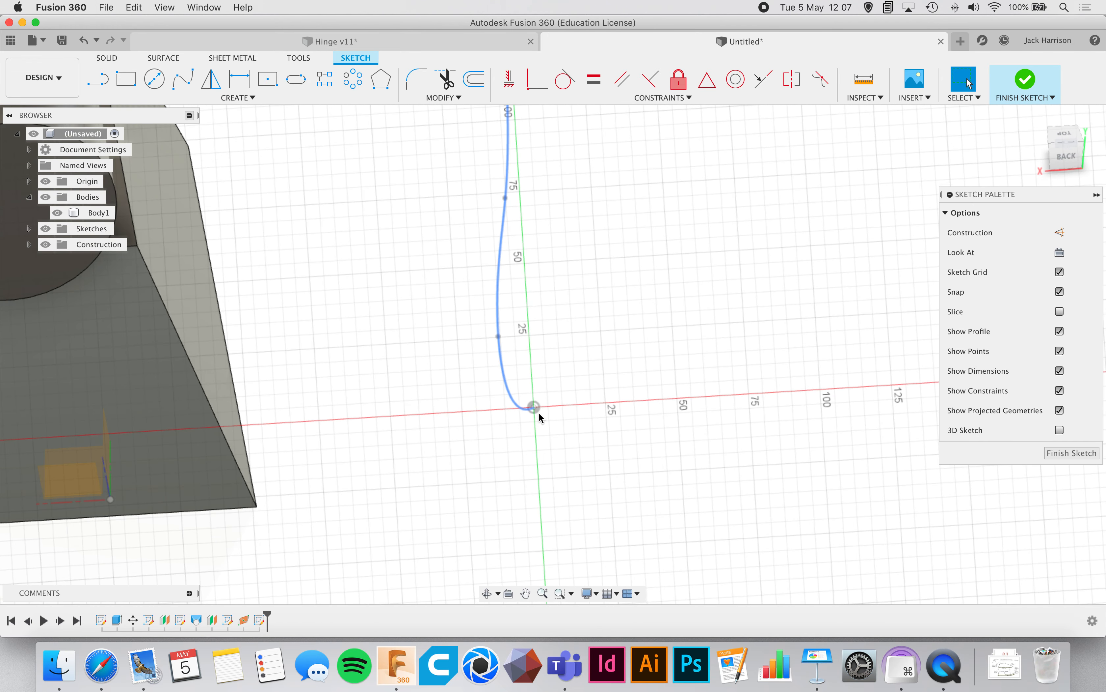
{"action": "scroll", "coordinate": [539, 413], "scroll_direction": "right", "scroll_amount": 4, "text": "shift"}
{"action": "key", "text": "c"}
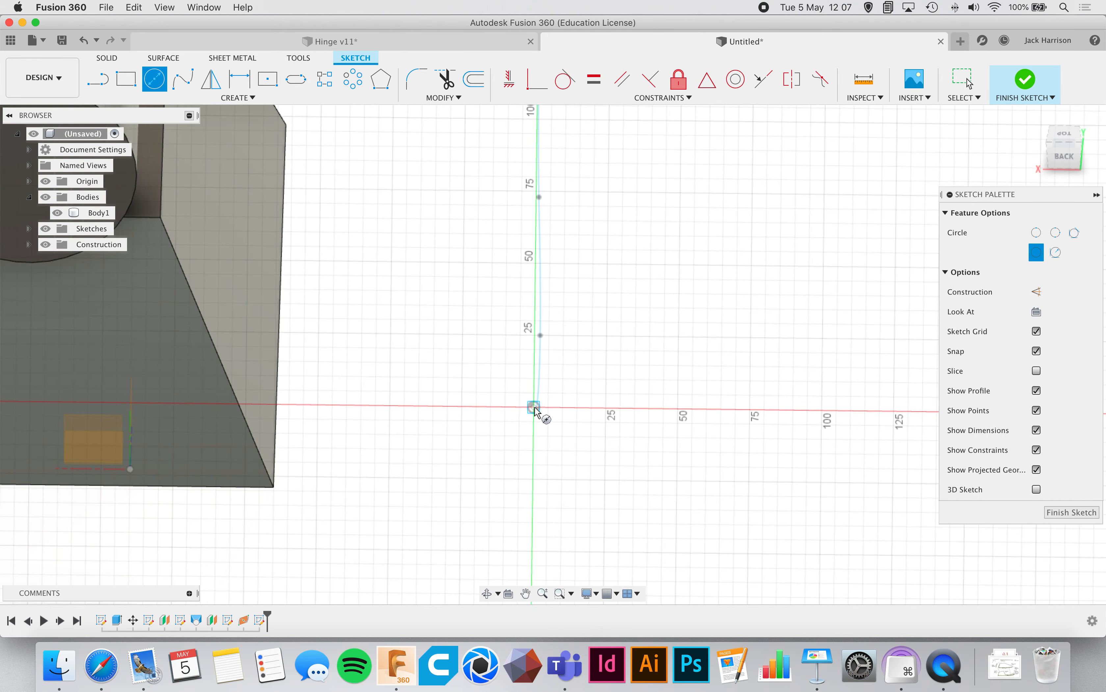
{"action": "left_click", "coordinate": [533, 406]}
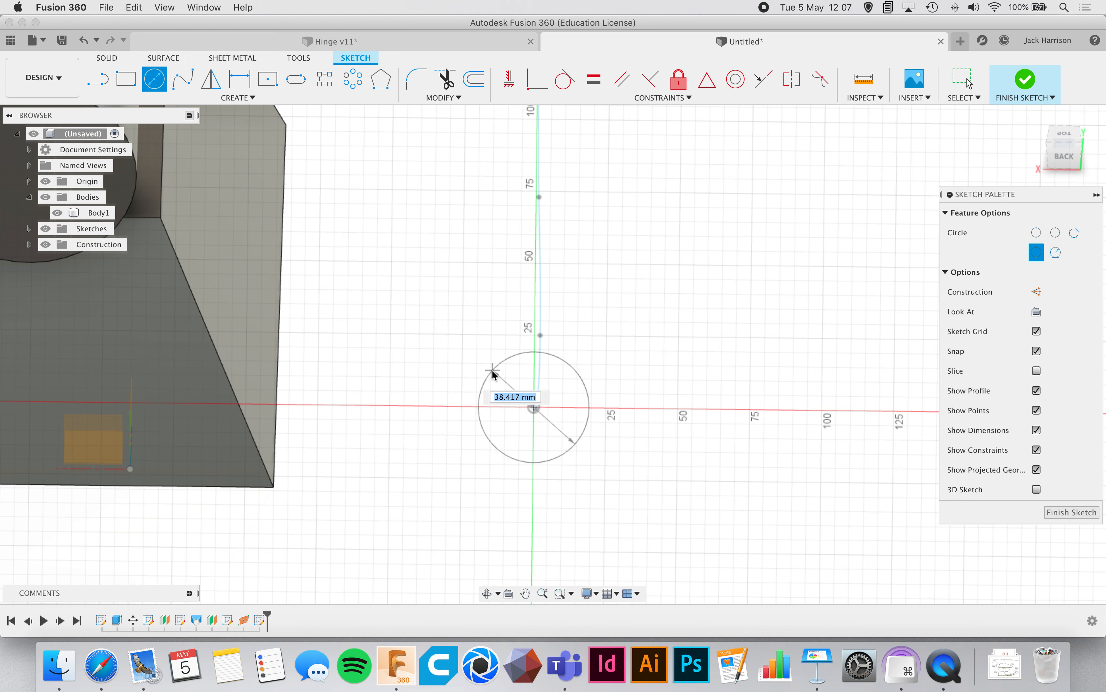
{"action": "left_click", "coordinate": [479, 409]}
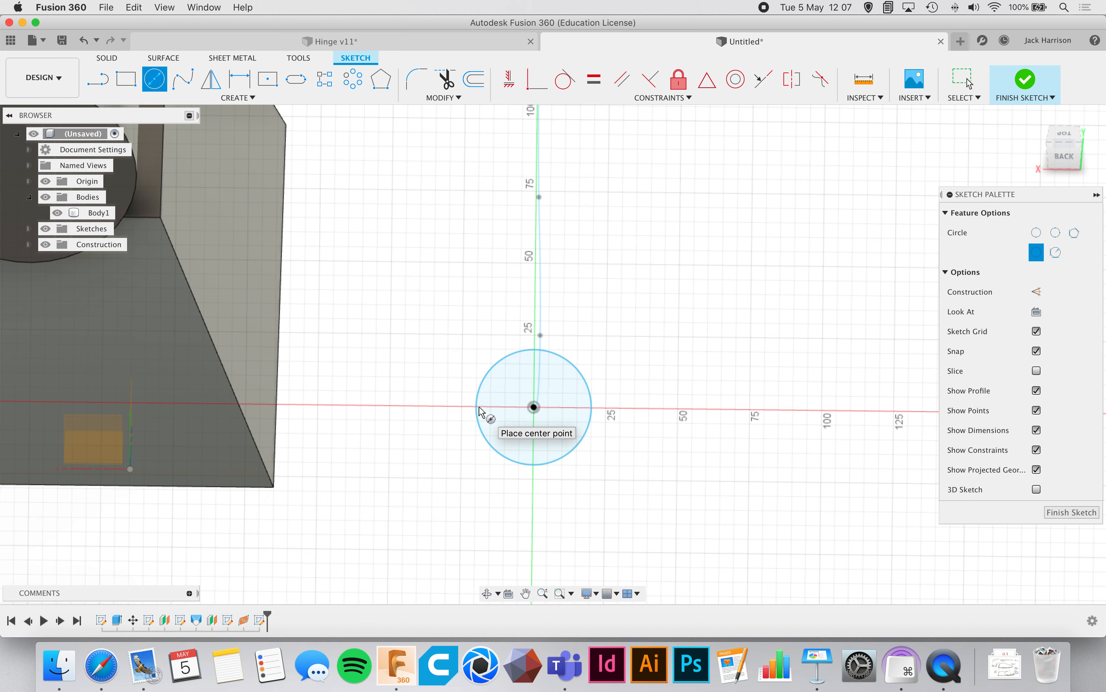
{"action": "left_click", "coordinate": [1016, 77]}
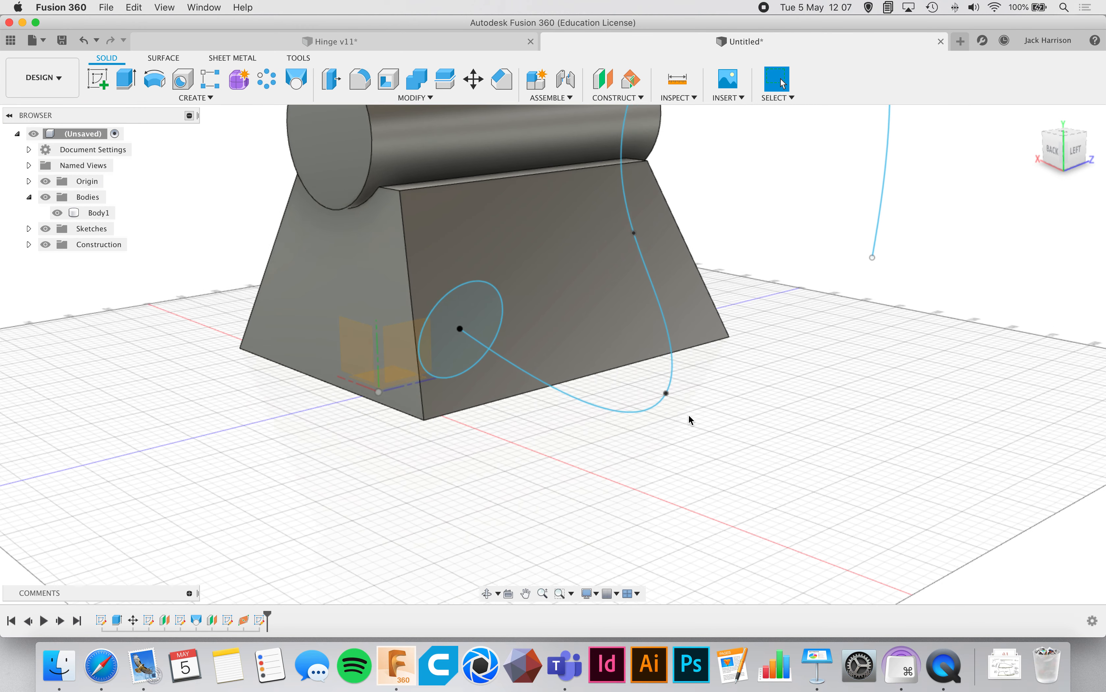
Try to sweep the circle profile along the spline as a Single Path, Perpendicular, New Body sweep.
{"action": "scroll", "coordinate": [689, 414], "scroll_direction": "up", "scroll_amount": 1}
{"action": "scroll", "coordinate": [509, 359], "scroll_direction": "up", "scroll_amount": 3}
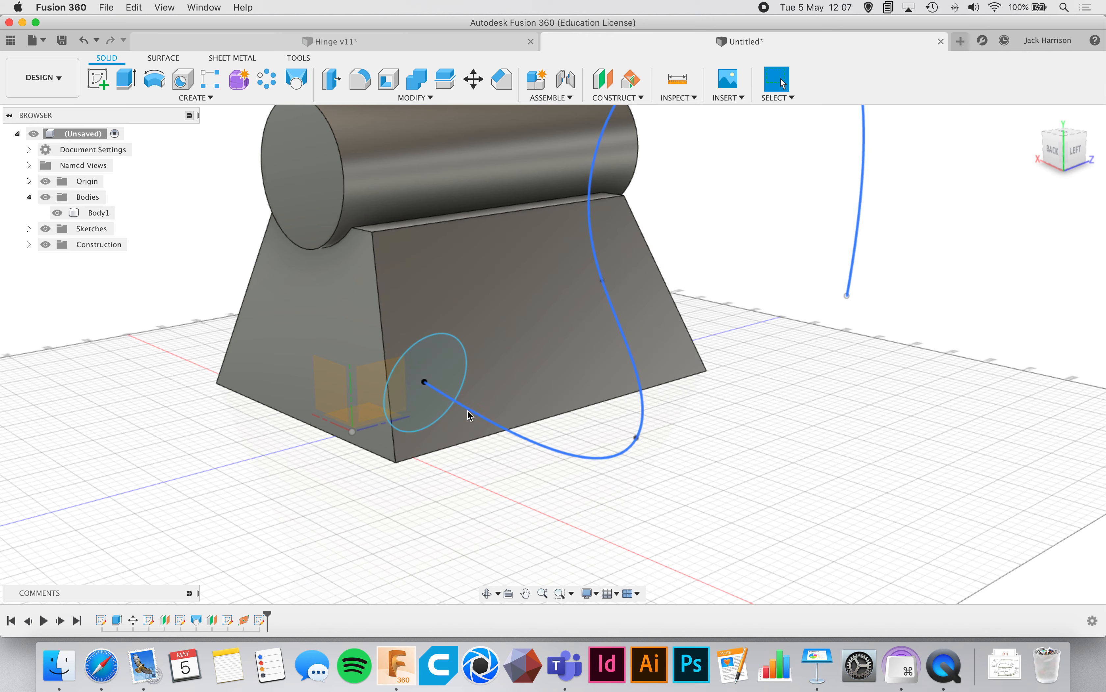
{"action": "left_click", "coordinate": [583, 172]}
{"action": "scroll", "coordinate": [621, 276], "scroll_direction": "up", "scroll_amount": 2}
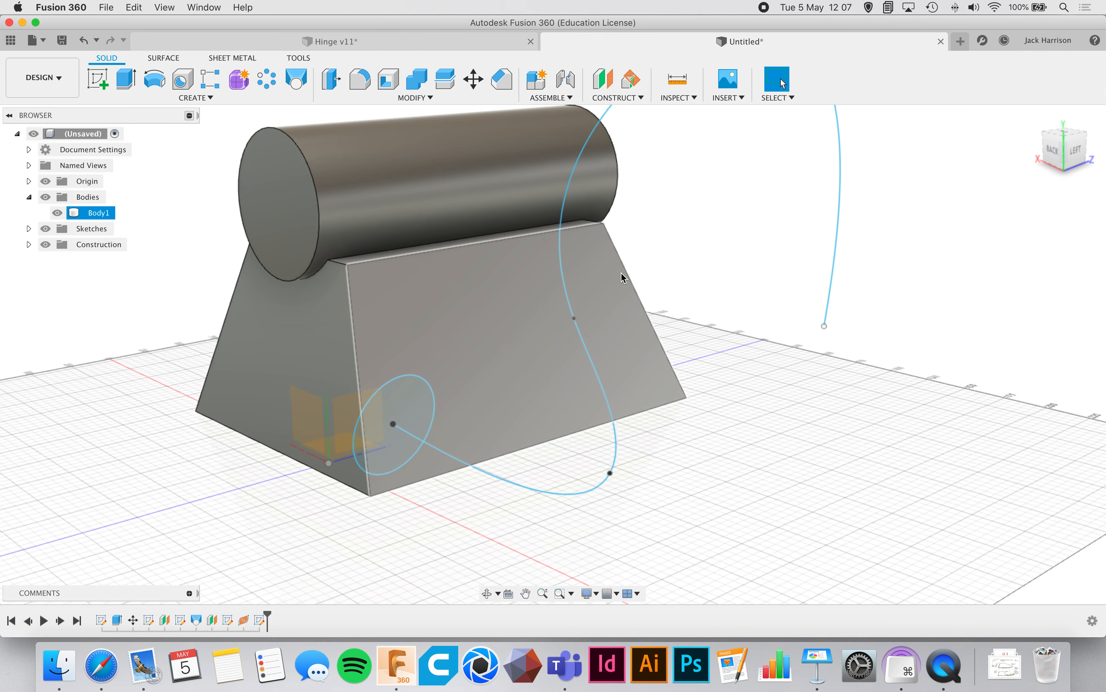
{"action": "scroll", "coordinate": [621, 273], "scroll_direction": "up", "scroll_amount": 2}
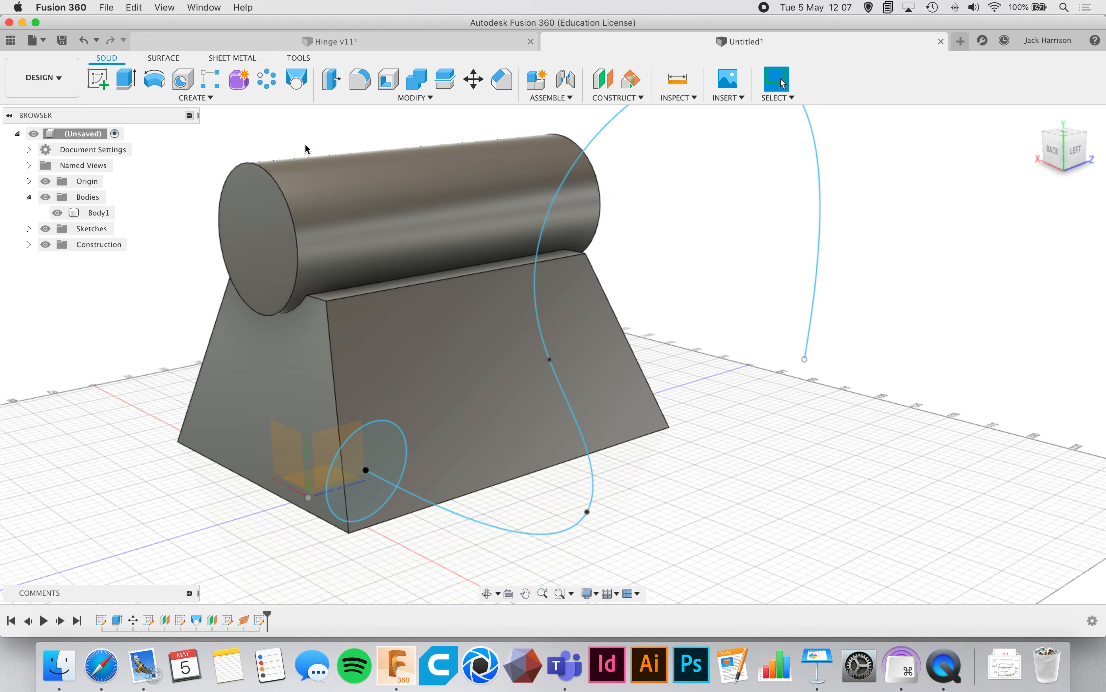
{"action": "left_click", "coordinate": [243, 98]}
{"action": "left_click", "coordinate": [172, 201]}
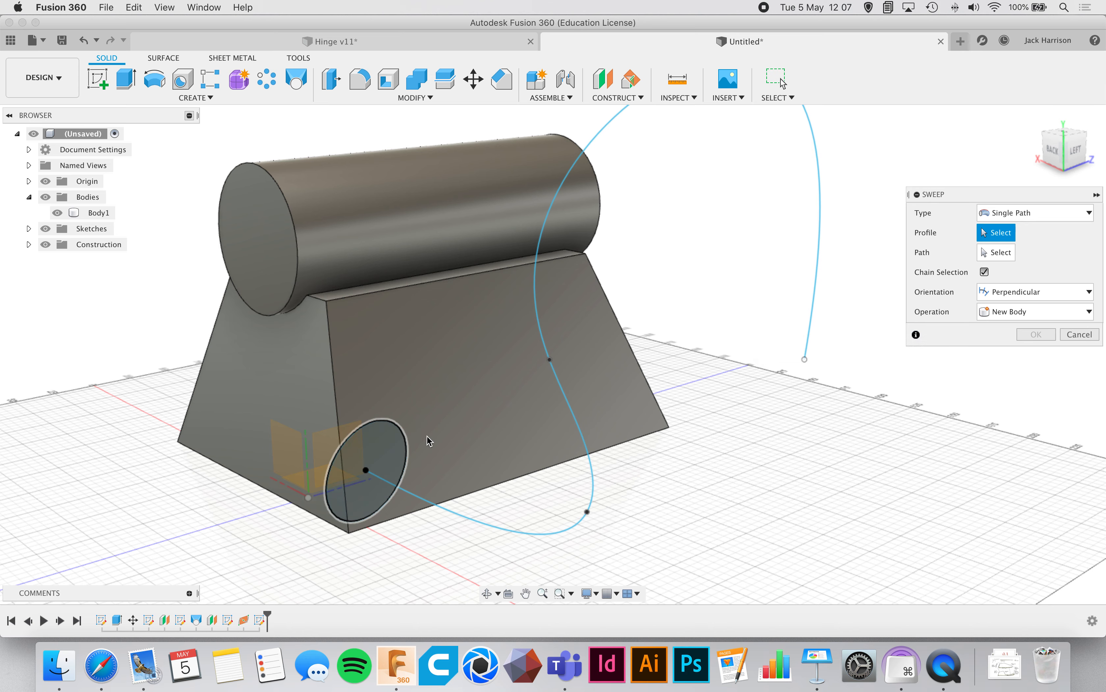
{"action": "left_click", "coordinate": [397, 463]}
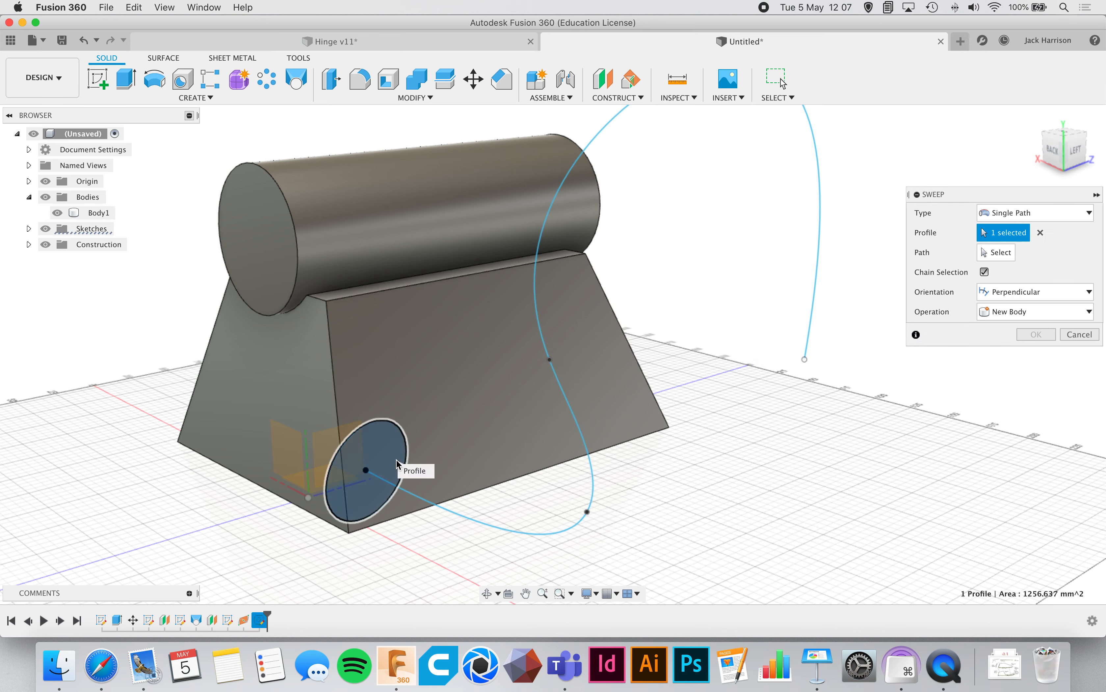
{"action": "left_click", "coordinate": [999, 251]}
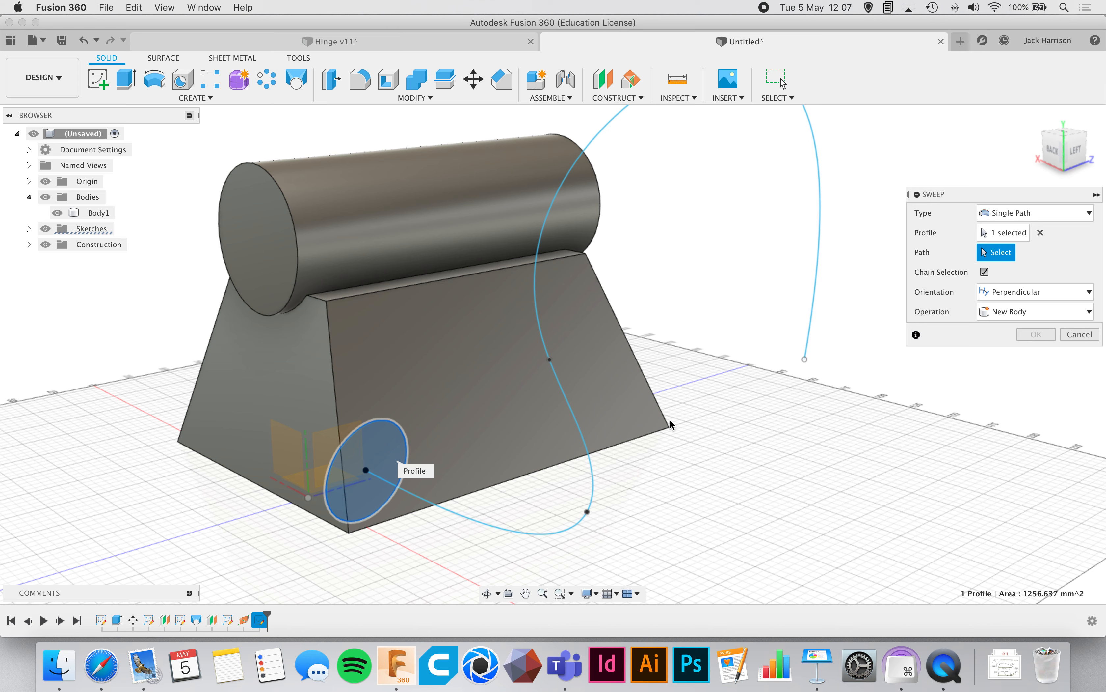
{"action": "left_click", "coordinate": [588, 459]}
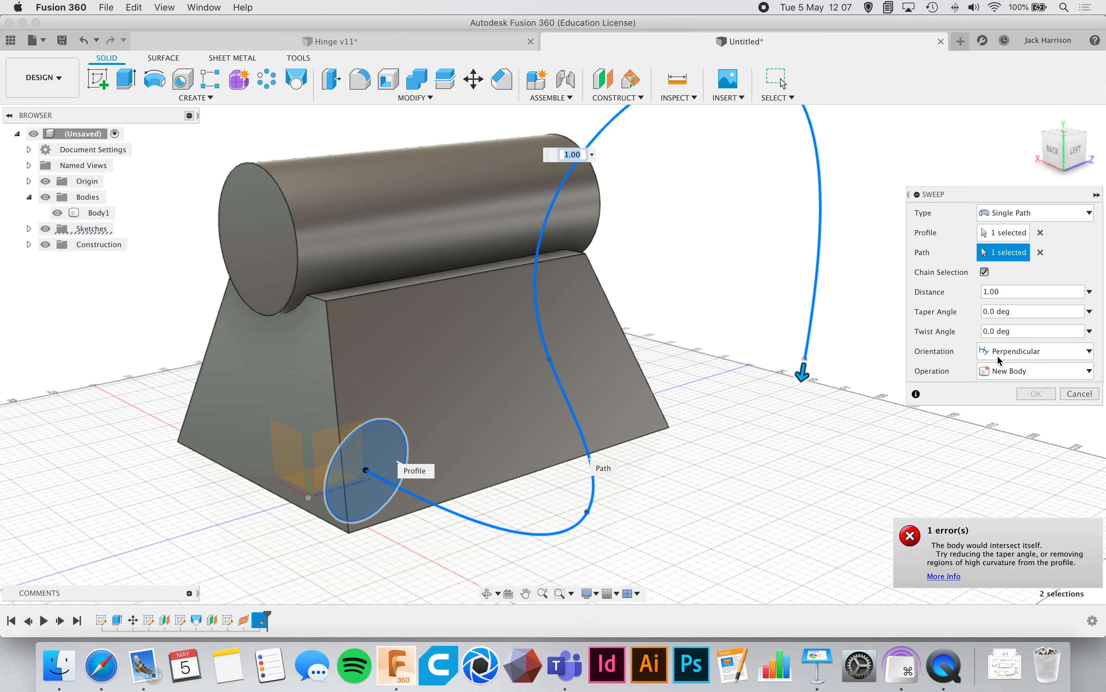
Try switching Chain Selection off and on for the sweep, check the path's bends from the side, and cancel the sweep.
{"action": "left_click", "coordinate": [986, 272]}
{"action": "left_click", "coordinate": [986, 272]}
{"action": "left_click_drag", "start_coordinate": [1043, 193], "coordinate": [978, 192]}
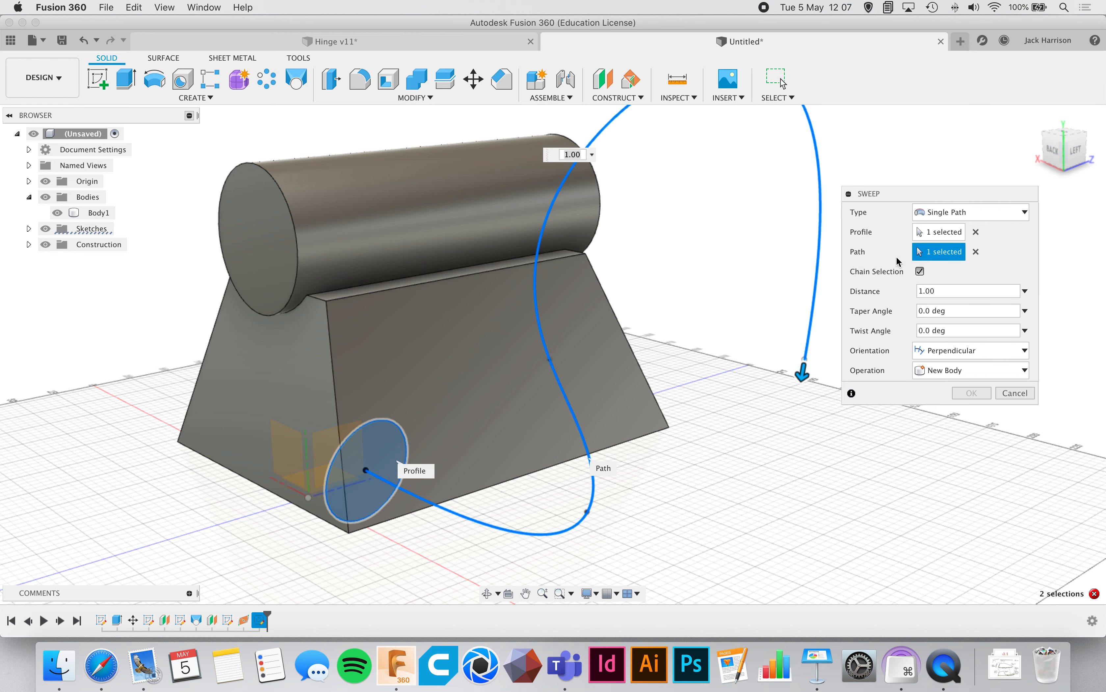
{"action": "left_click", "coordinate": [920, 272]}
{"action": "left_click", "coordinate": [920, 271]}
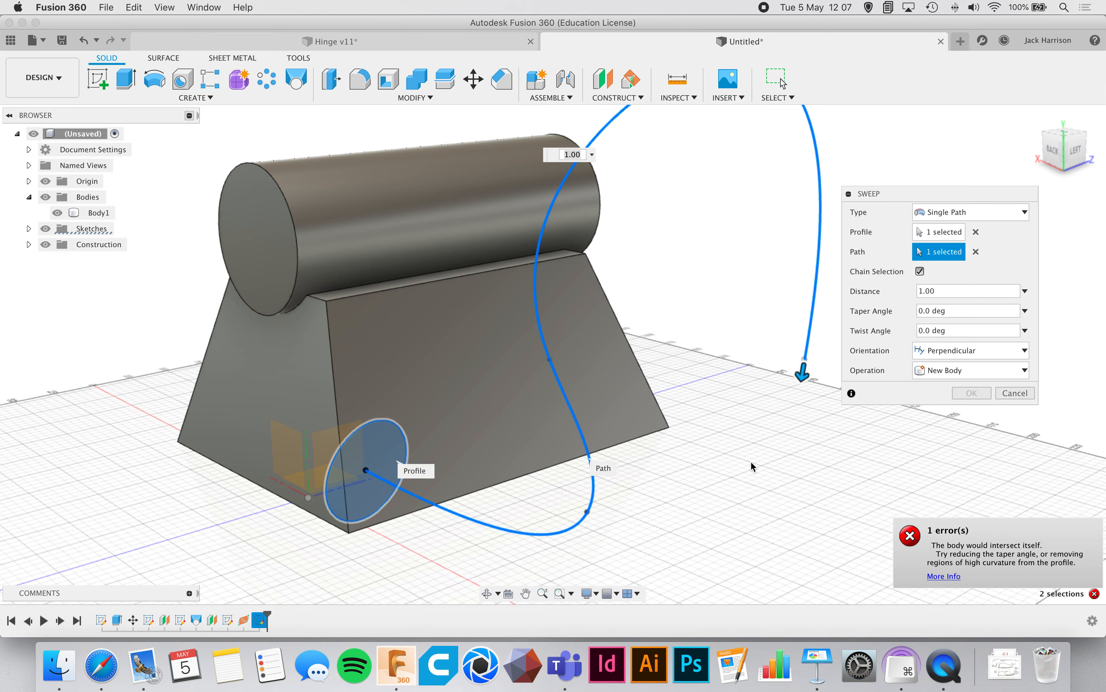
{"action": "scroll", "coordinate": [748, 458], "scroll_direction": "down", "scroll_amount": 2, "text": "shift"}
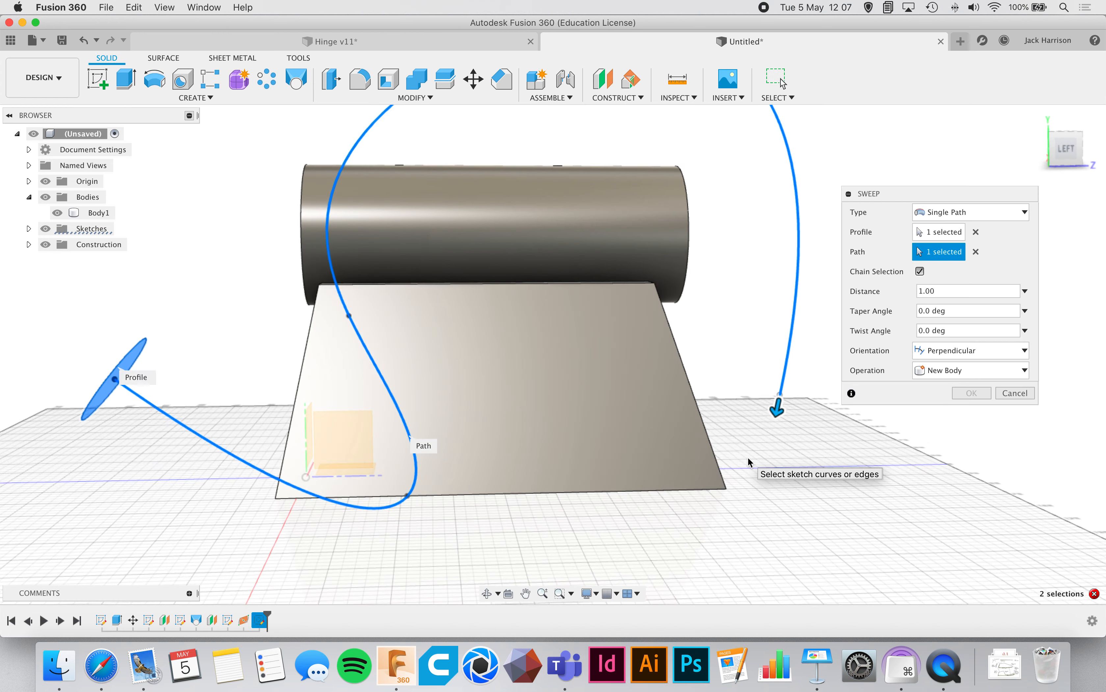
{"action": "scroll", "coordinate": [748, 458], "scroll_direction": "left", "scroll_amount": 4}
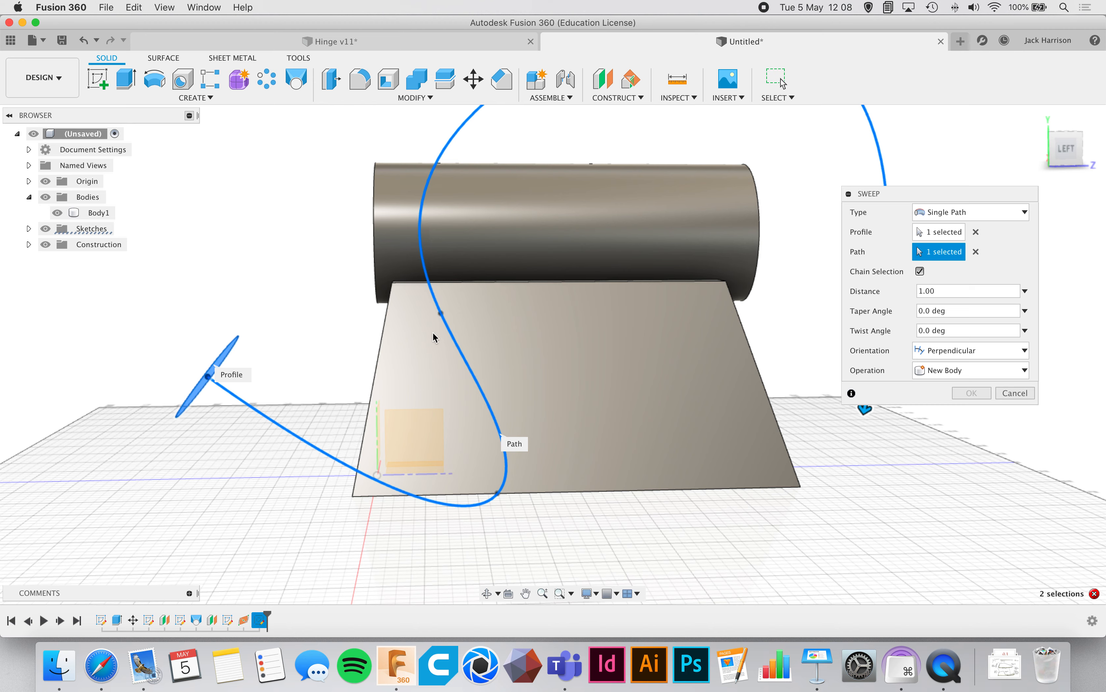
{"action": "left_click", "coordinate": [1015, 393]}
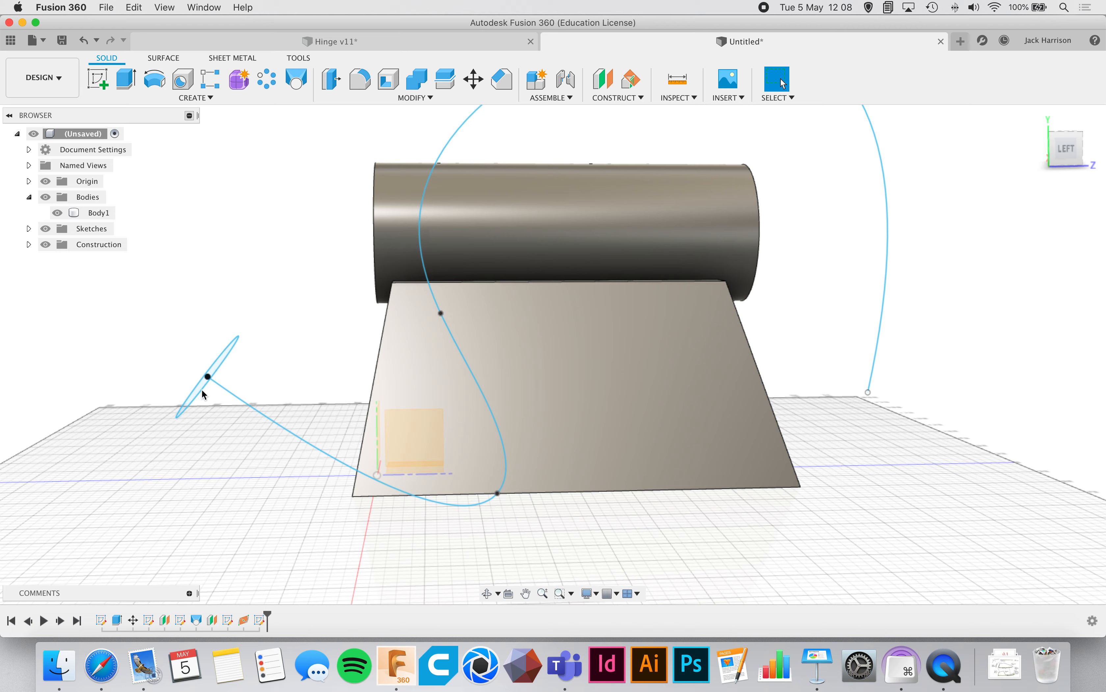
Edit the circle's sketch, dimension the circle's diameter to 4 mm, and finish the sketch.
{"action": "left_click", "coordinate": [29, 228]}
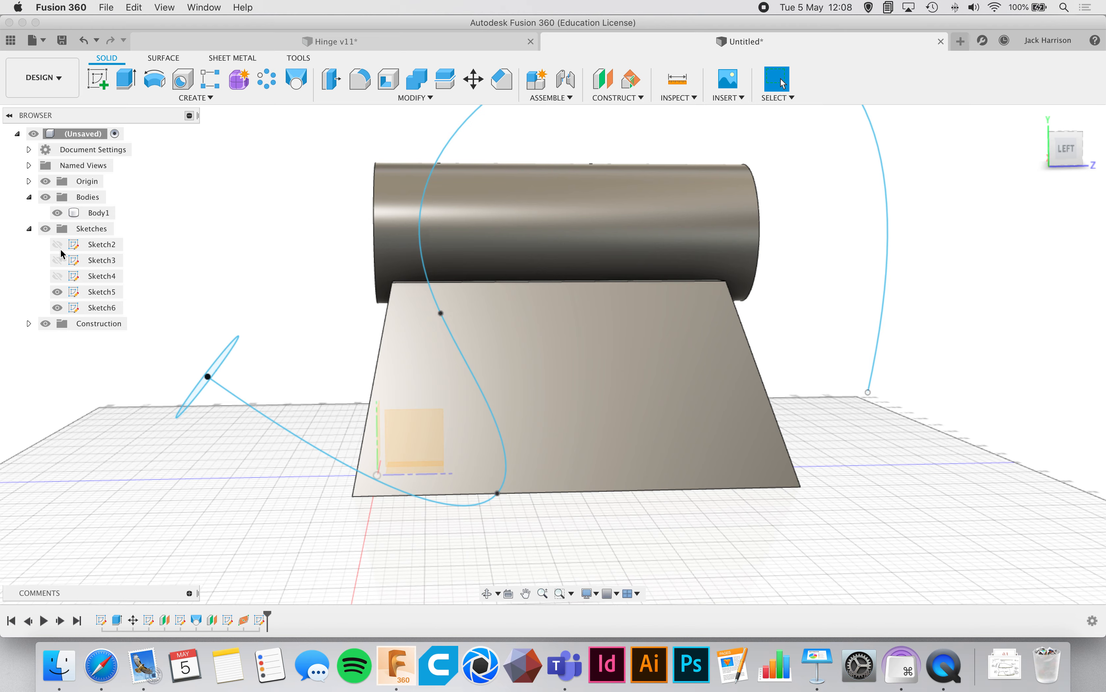
{"action": "left_click", "coordinate": [77, 309]}
{"action": "double_click", "coordinate": [77, 308]}
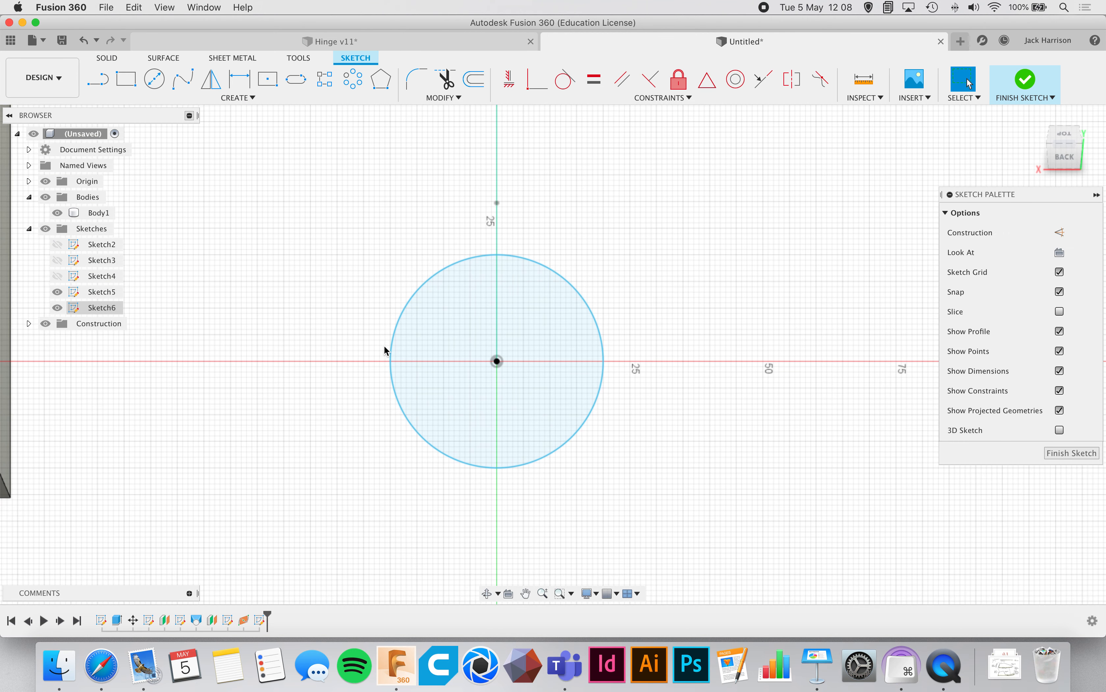
{"action": "key", "text": "d"}
{"action": "left_click", "coordinate": [392, 330]}
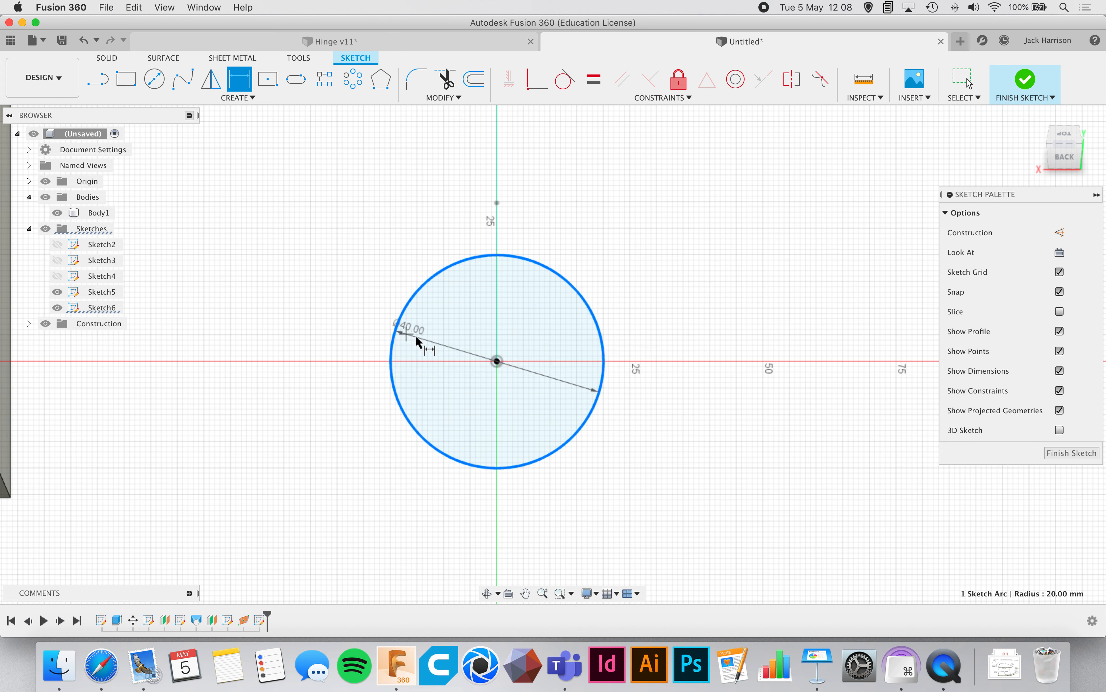
{"action": "left_click", "coordinate": [446, 359]}
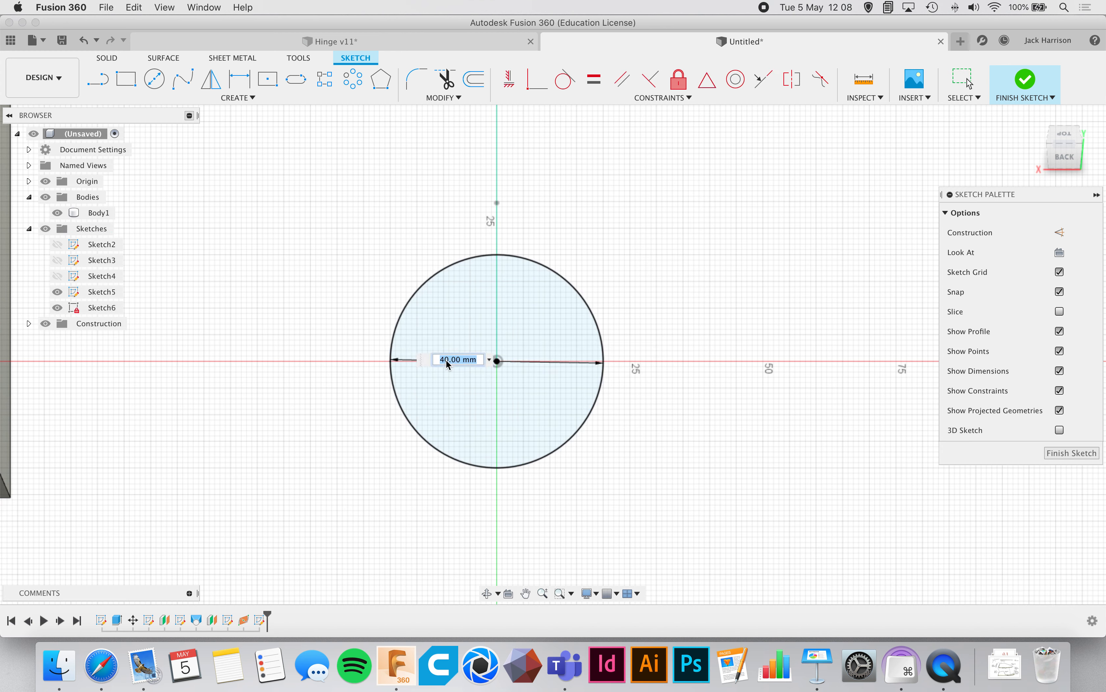
{"action": "key", "text": "Return"}
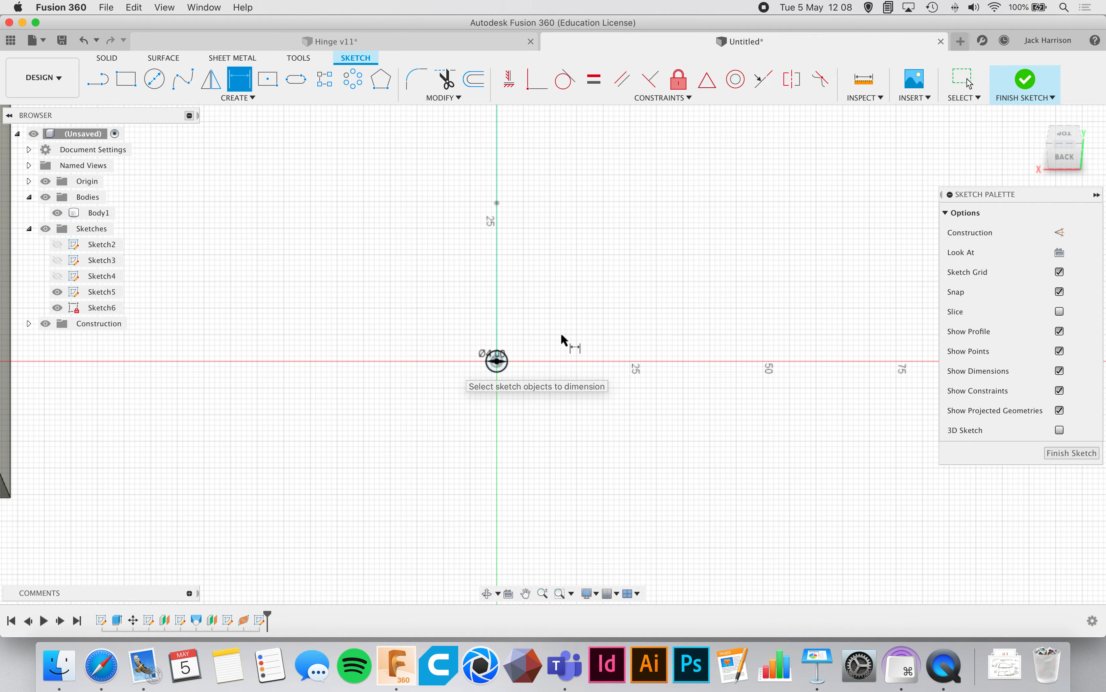
{"action": "left_click", "coordinate": [1026, 85]}
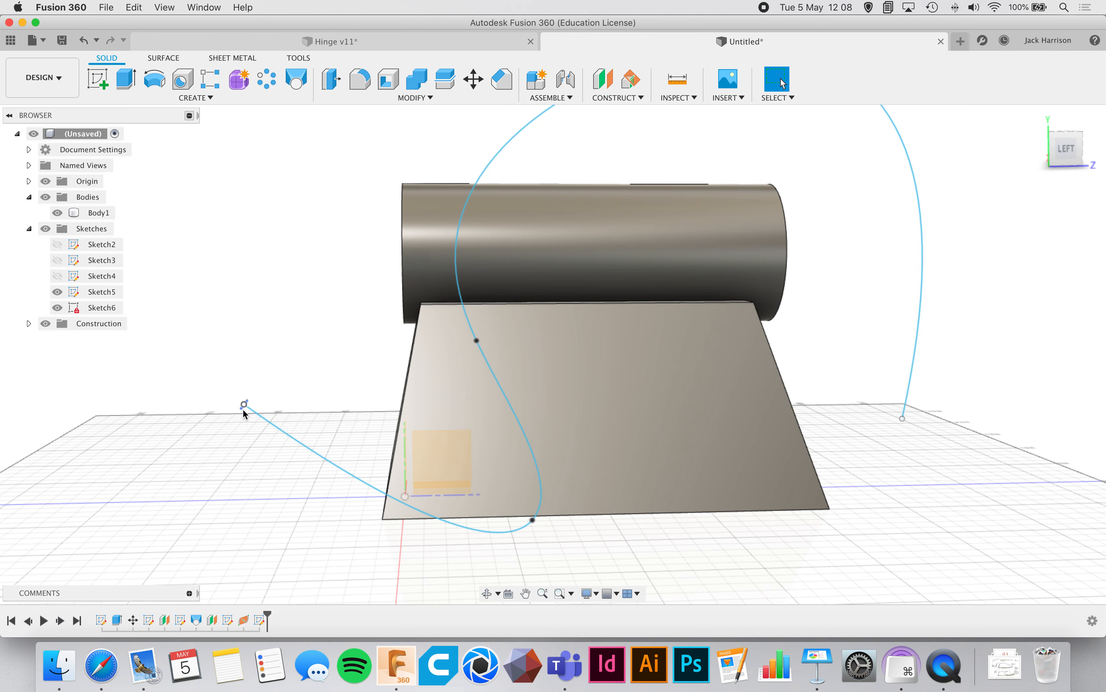
Sweep the 4 mm circle profile along the spline as a Single Path, Perpendicular, New Body sweep with distance 1.00.
{"action": "left_click", "coordinate": [243, 406]}
{"action": "scroll", "coordinate": [243, 407], "scroll_direction": "left", "scroll_amount": 5, "text": "shift"}
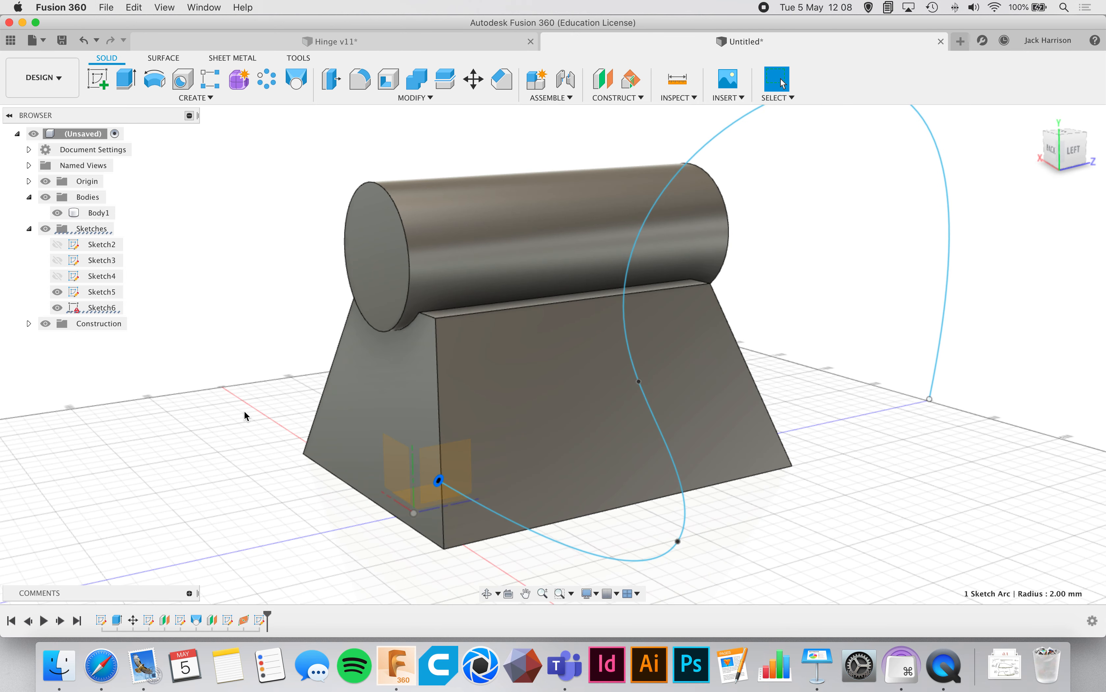
{"action": "left_click", "coordinate": [250, 440]}
{"action": "scroll", "coordinate": [250, 443], "scroll_direction": "up", "scroll_amount": 5}
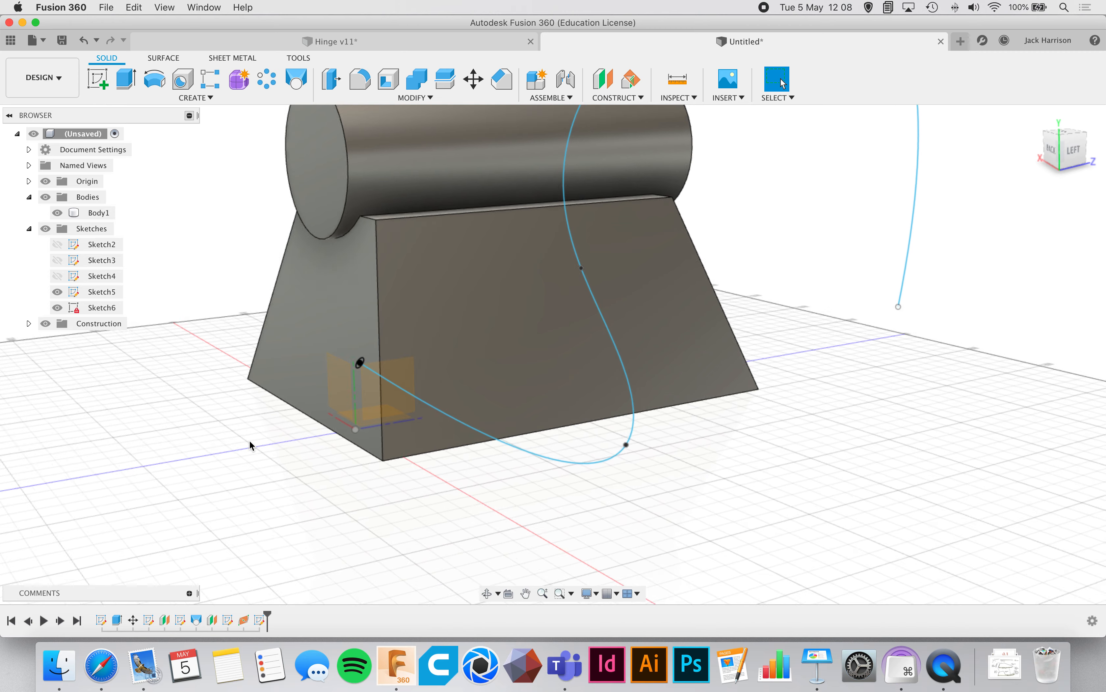
{"action": "scroll", "coordinate": [250, 443], "scroll_direction": "down", "scroll_amount": 2}
{"action": "left_click", "coordinate": [192, 98]}
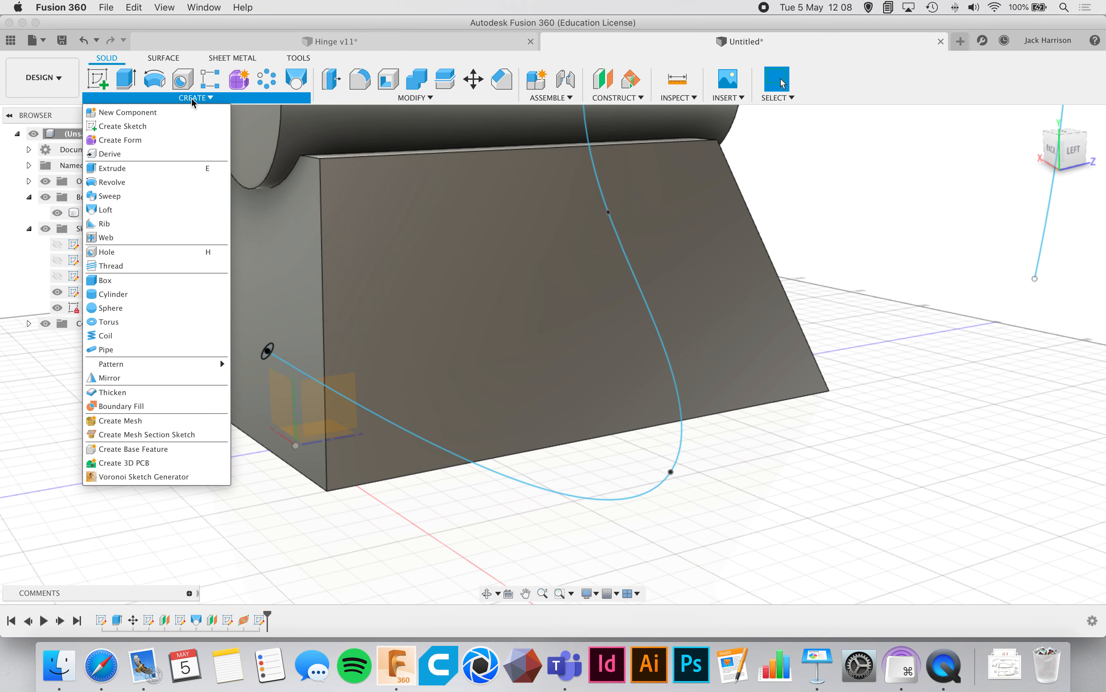
{"action": "left_click", "coordinate": [149, 196]}
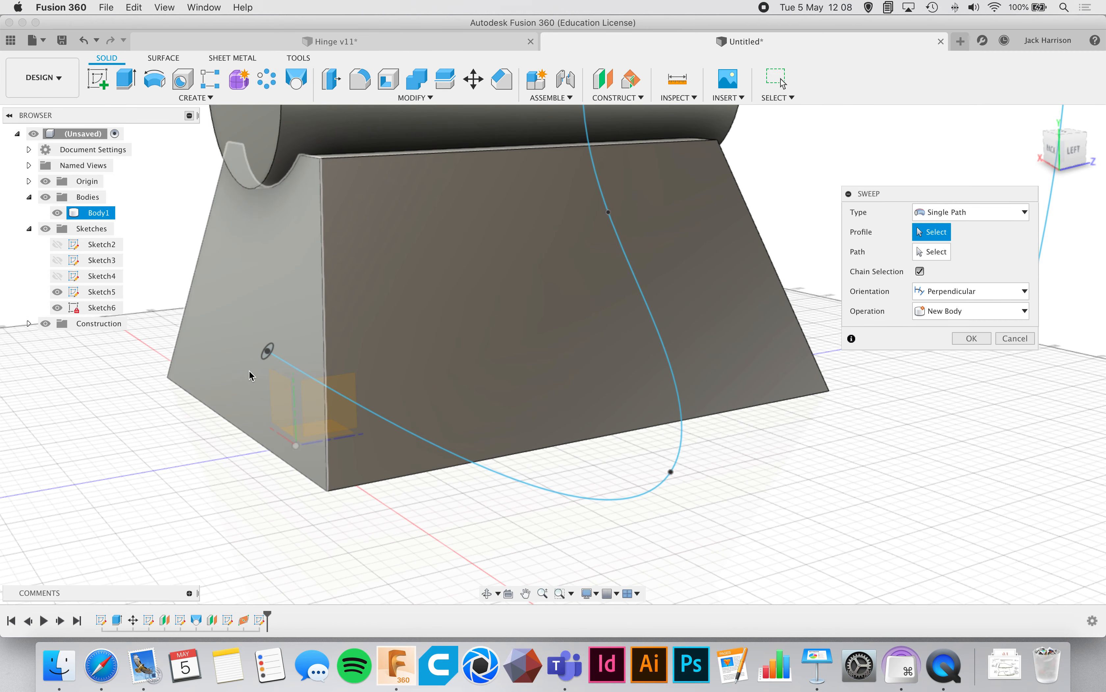
{"action": "left_click", "coordinate": [266, 356]}
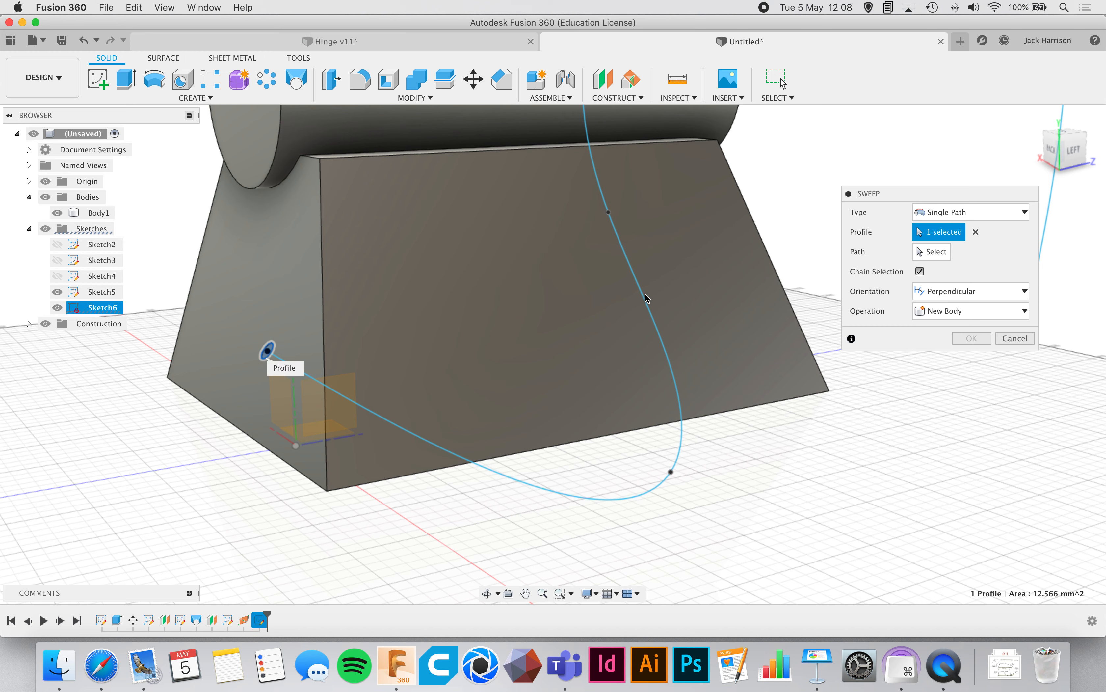
{"action": "left_click", "coordinate": [932, 252]}
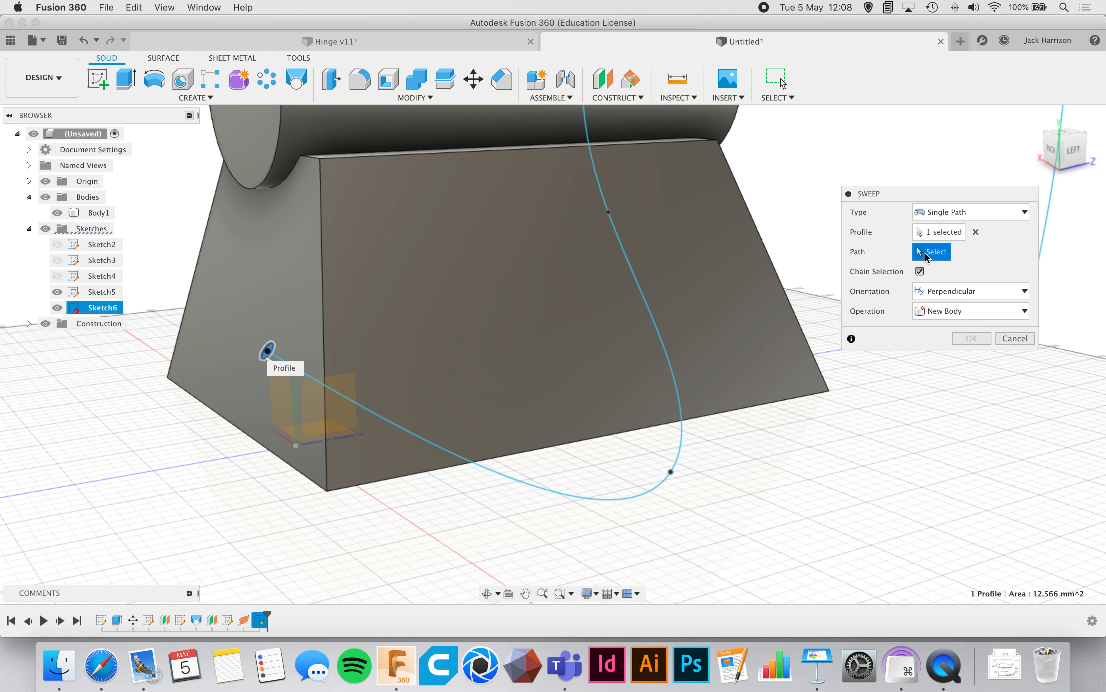
{"action": "left_click", "coordinate": [676, 386]}
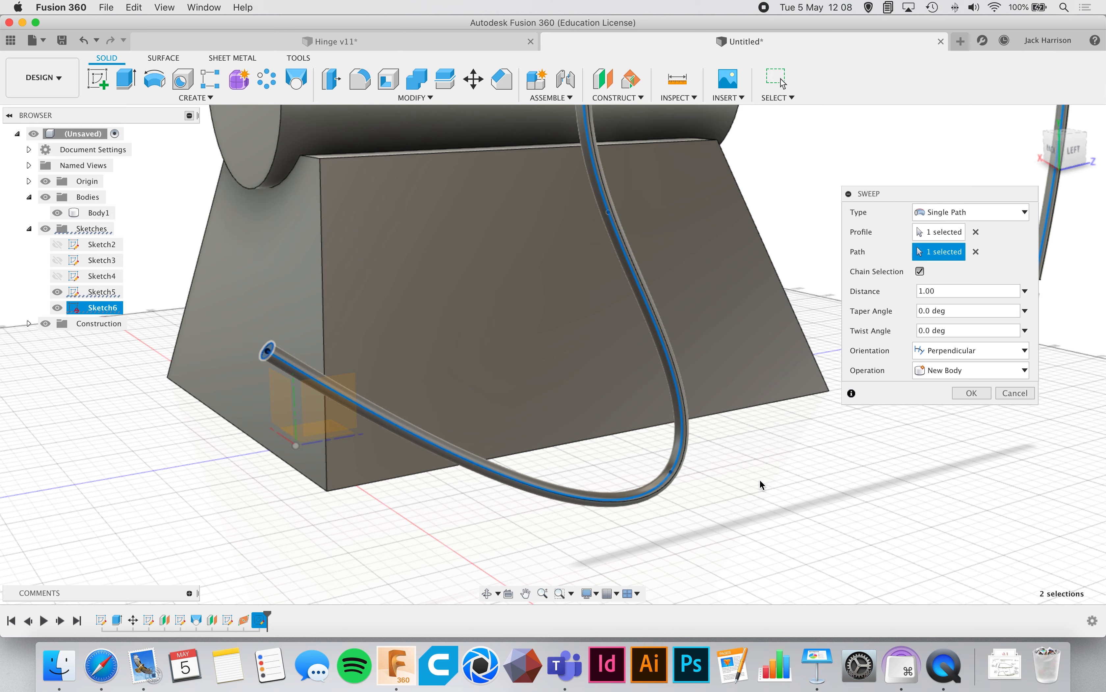
{"action": "scroll", "coordinate": [760, 480], "scroll_direction": "right", "scroll_amount": 10, "text": "shift"}
{"action": "scroll", "coordinate": [760, 479], "scroll_direction": "down", "scroll_amount": 5}
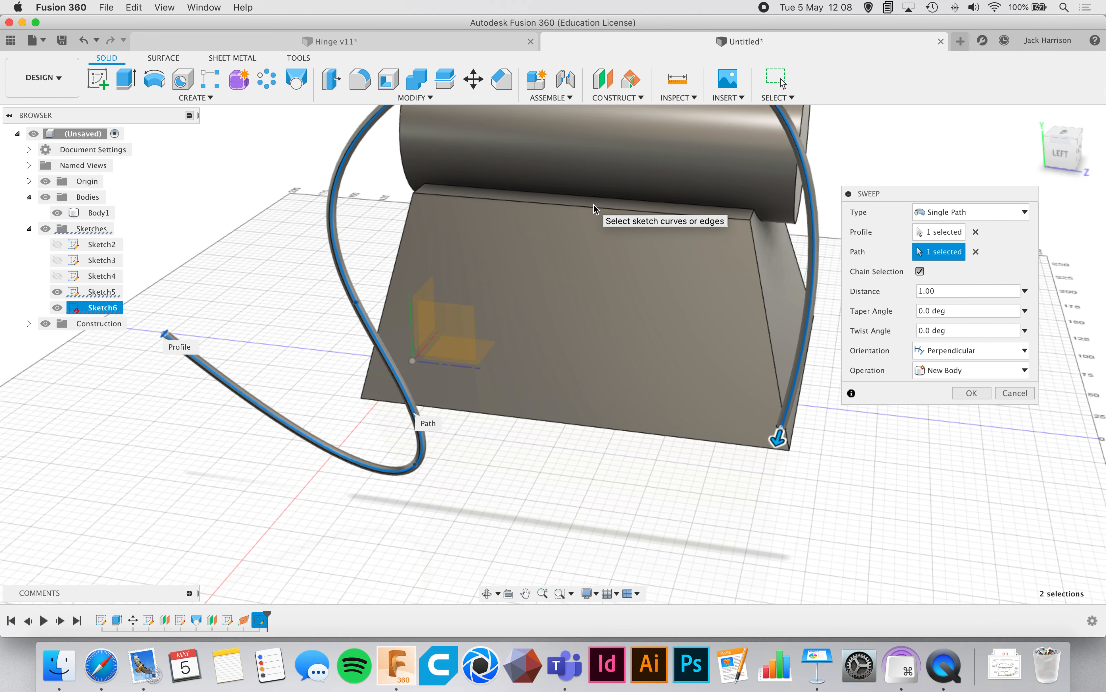
{"action": "left_click", "coordinate": [972, 393]}
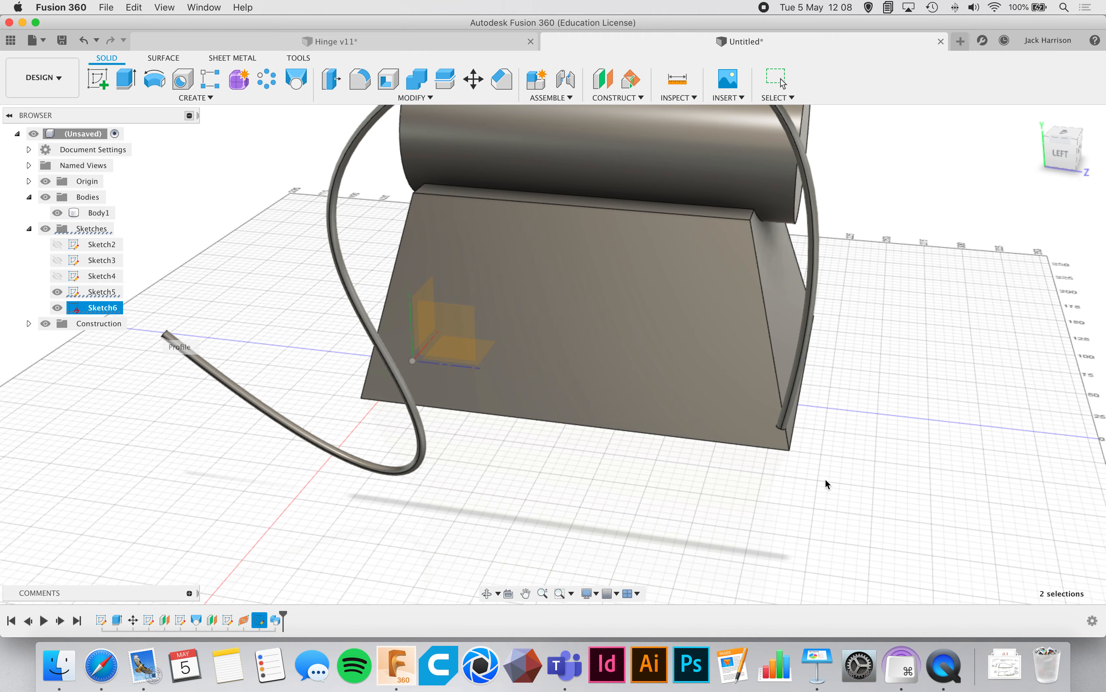
Examine the swept pipe from several sides and compare it with the reference render on the Keynote Tutorial slide.
{"action": "scroll", "coordinate": [653, 496], "scroll_direction": "right", "scroll_amount": 10, "text": "shift"}
{"action": "scroll", "coordinate": [653, 495], "scroll_direction": "left", "scroll_amount": 10, "text": "shift"}
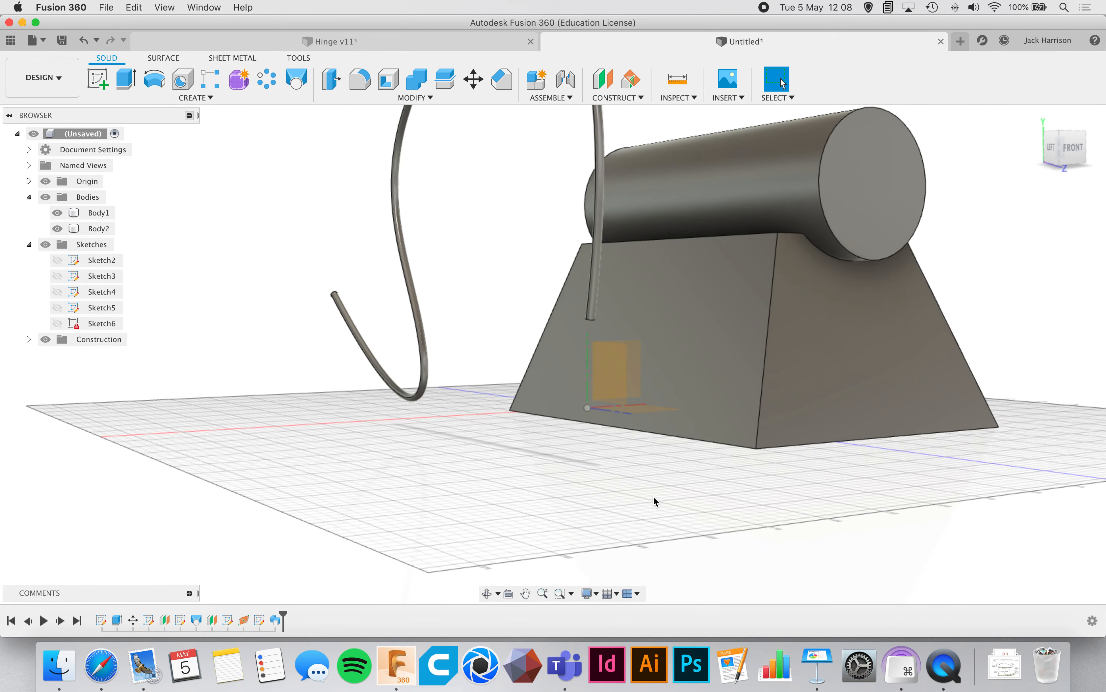
{"action": "left_click", "coordinate": [825, 672]}
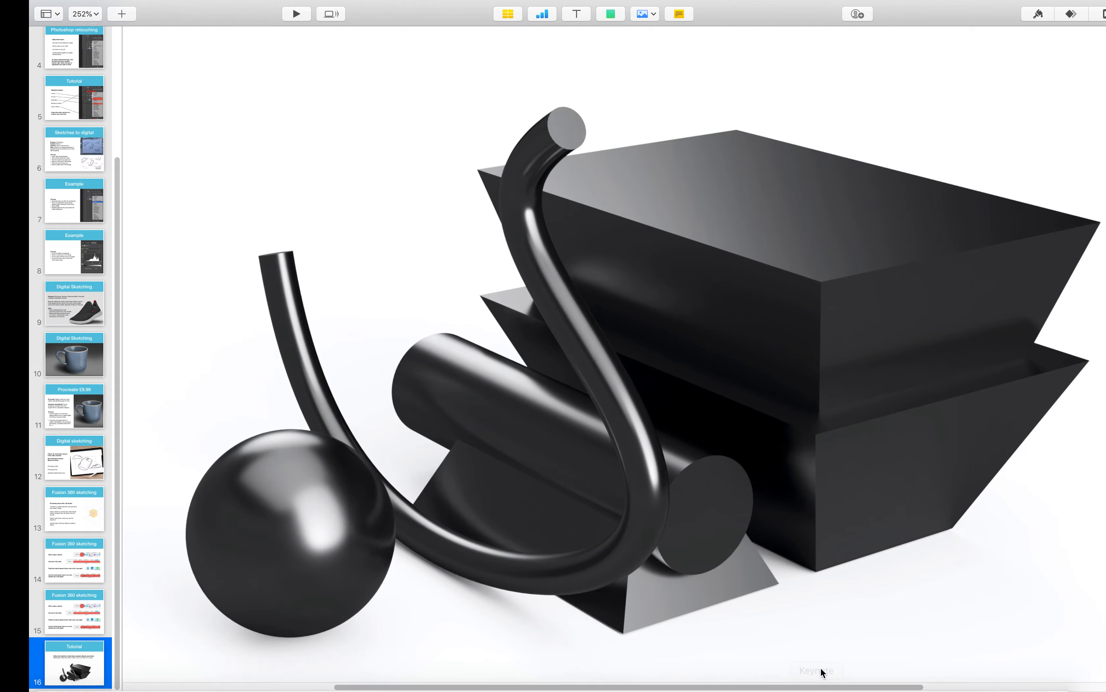
{"action": "key", "text": "ctrl+Left"}
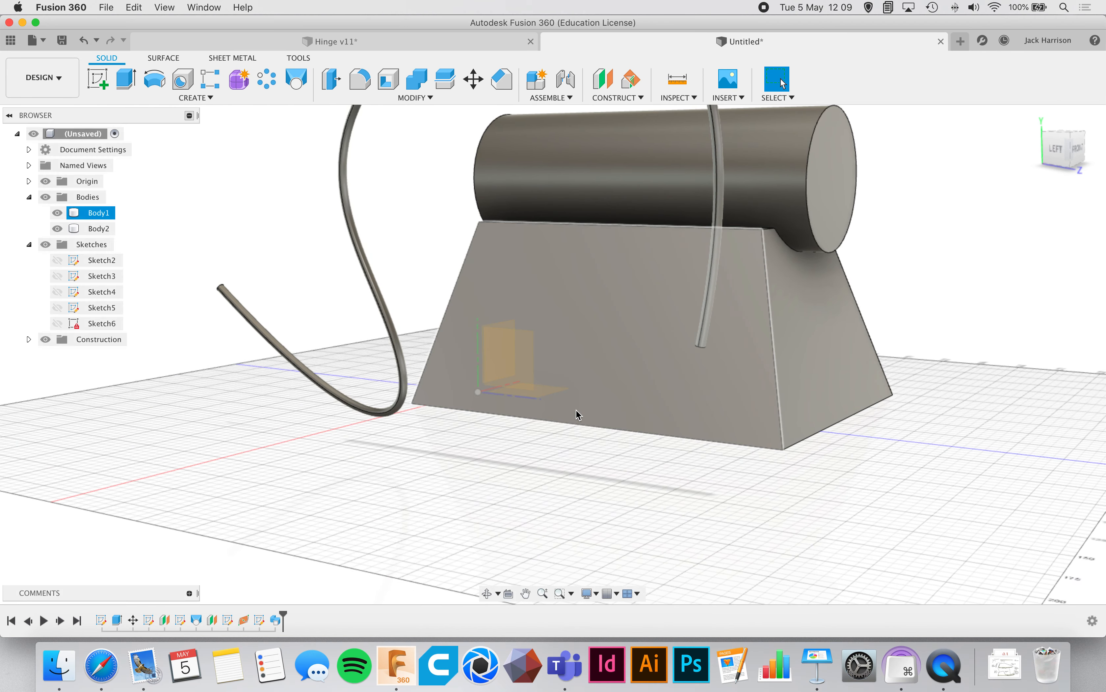
{"action": "scroll", "coordinate": [576, 409], "scroll_direction": "up", "scroll_amount": 10, "text": "shift"}
{"action": "scroll", "coordinate": [576, 410], "scroll_direction": "down", "scroll_amount": 5, "text": "shift"}
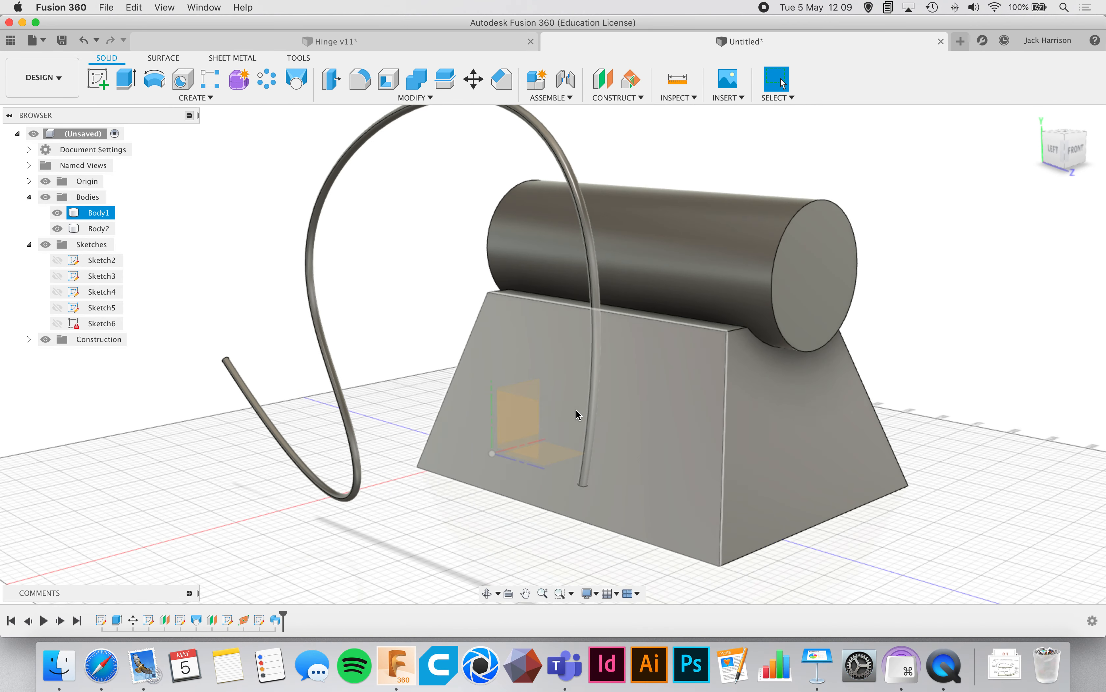
{"action": "left_click", "coordinate": [826, 671]}
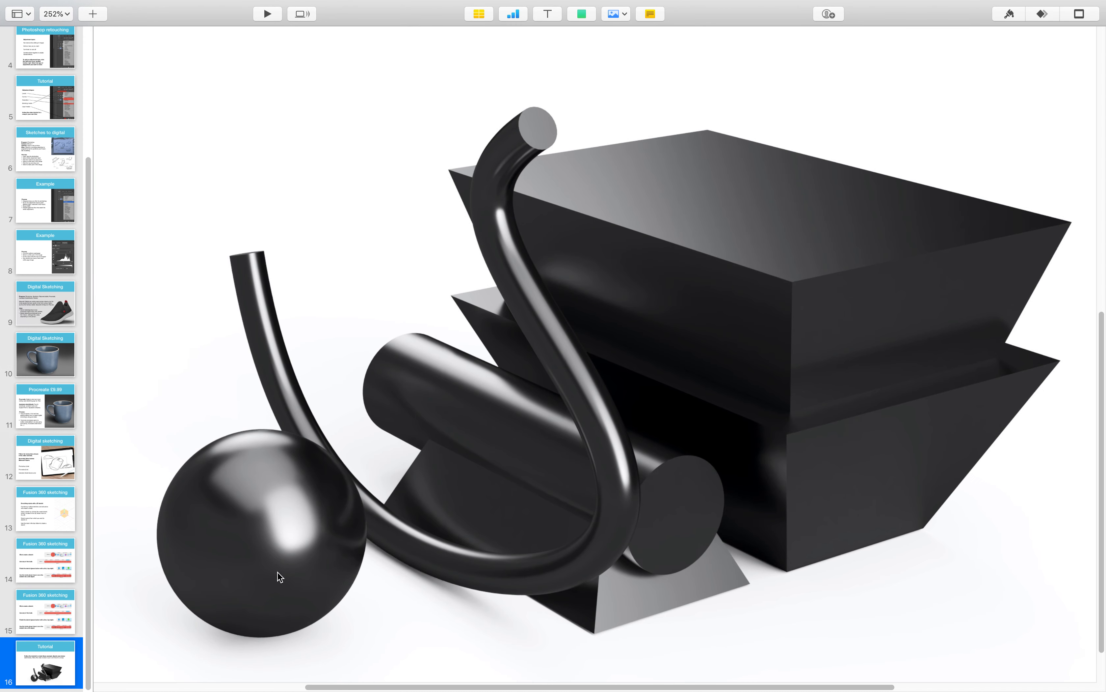
{"action": "key", "text": "ctrl+Left"}
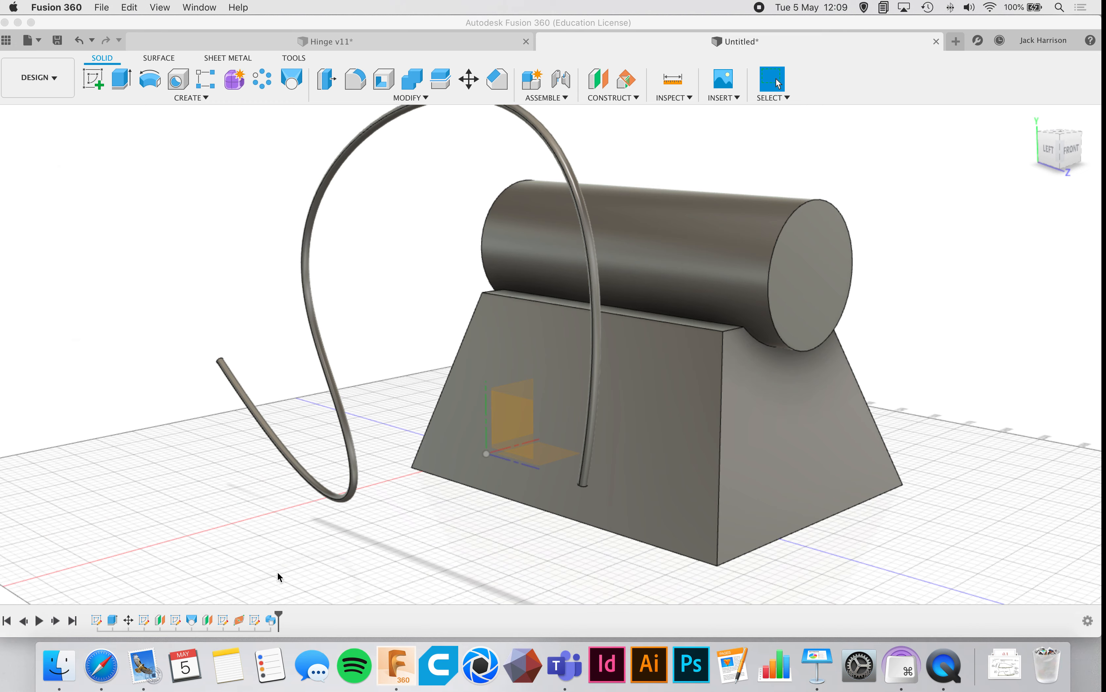
{"action": "scroll", "coordinate": [553, 367], "scroll_direction": "left", "scroll_amount": 3}
{"action": "scroll", "coordinate": [554, 368], "scroll_direction": "left", "scroll_amount": 5}
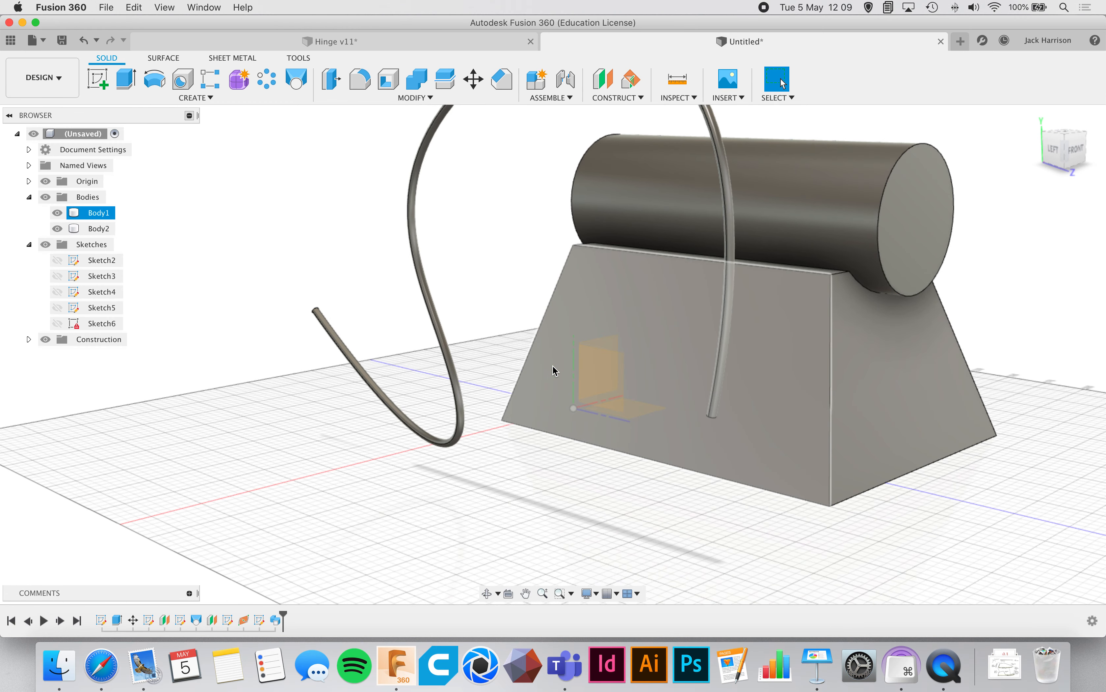
Create a sphere about 146 mm in diameter on the ground plane, in front of the pipe and lofted base.
{"action": "left_click", "coordinate": [228, 192]}
{"action": "left_click", "coordinate": [216, 99]}
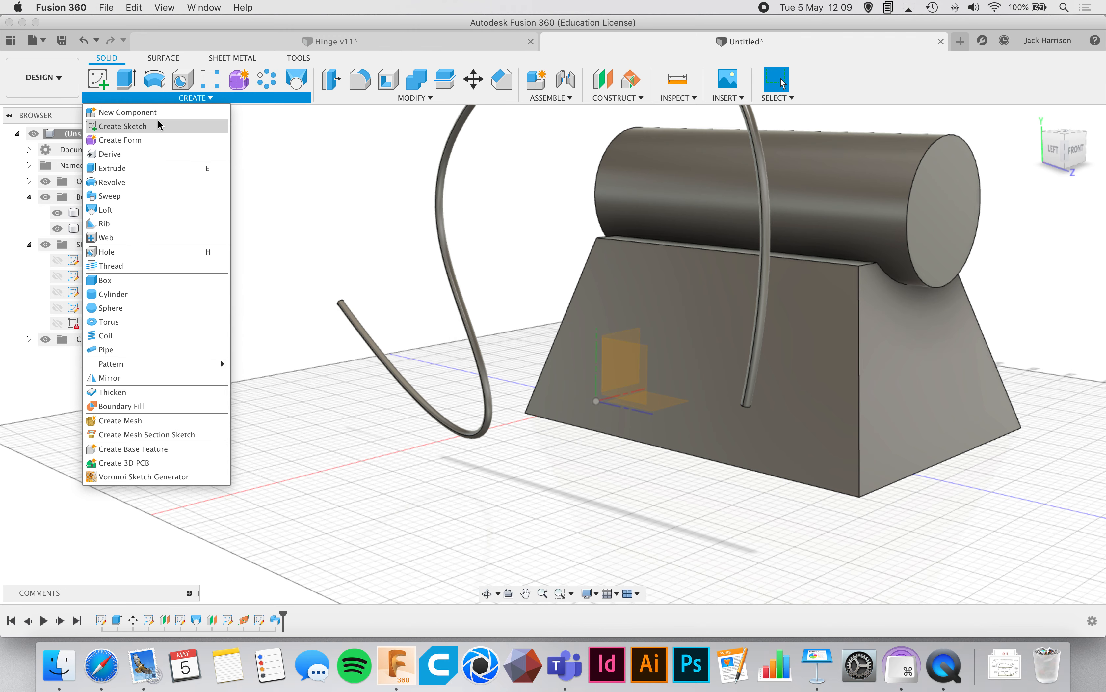
{"action": "left_click", "coordinate": [143, 304]}
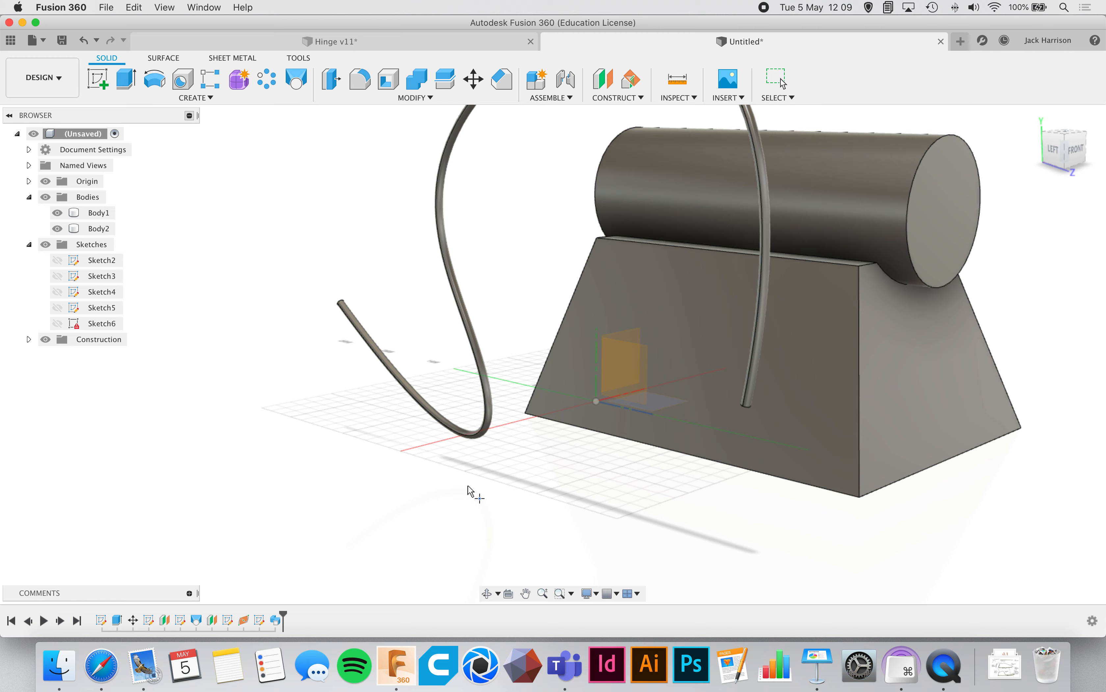
{"action": "left_click", "coordinate": [507, 477]}
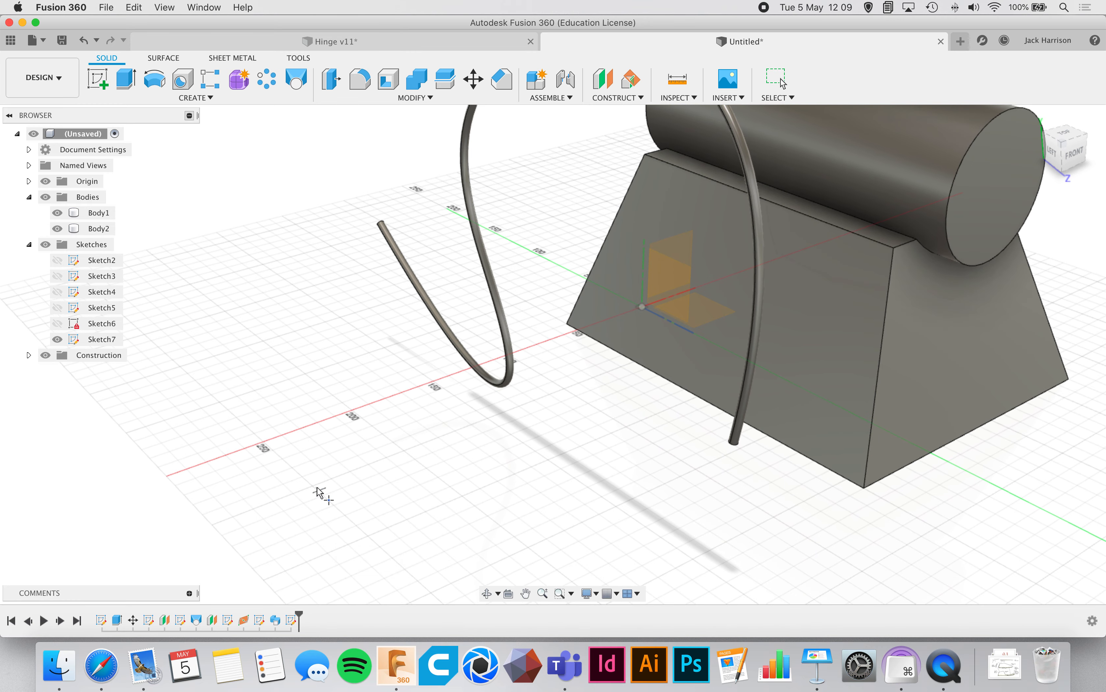
{"action": "left_click", "coordinate": [313, 487]}
{"action": "left_click_drag", "start_coordinate": [305, 434], "coordinate": [300, 326]}
{"action": "key", "text": "Return"}
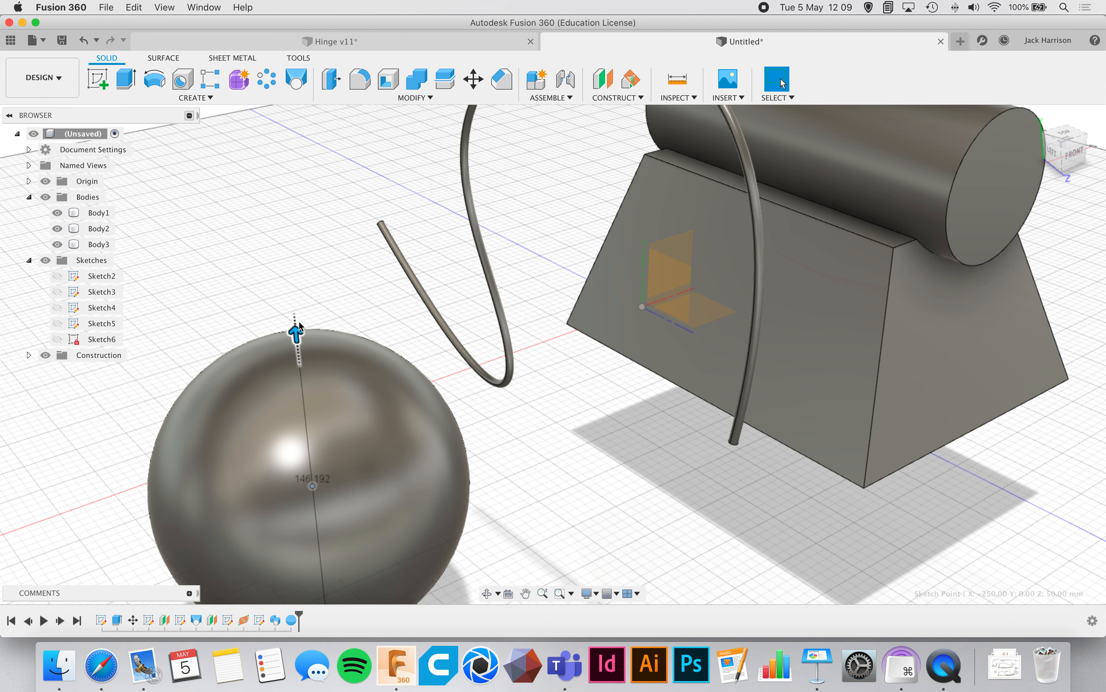
{"action": "scroll", "coordinate": [440, 356], "scroll_direction": "down", "scroll_amount": 3}
{"action": "scroll", "coordinate": [440, 357], "scroll_direction": "down", "scroll_amount": 3}
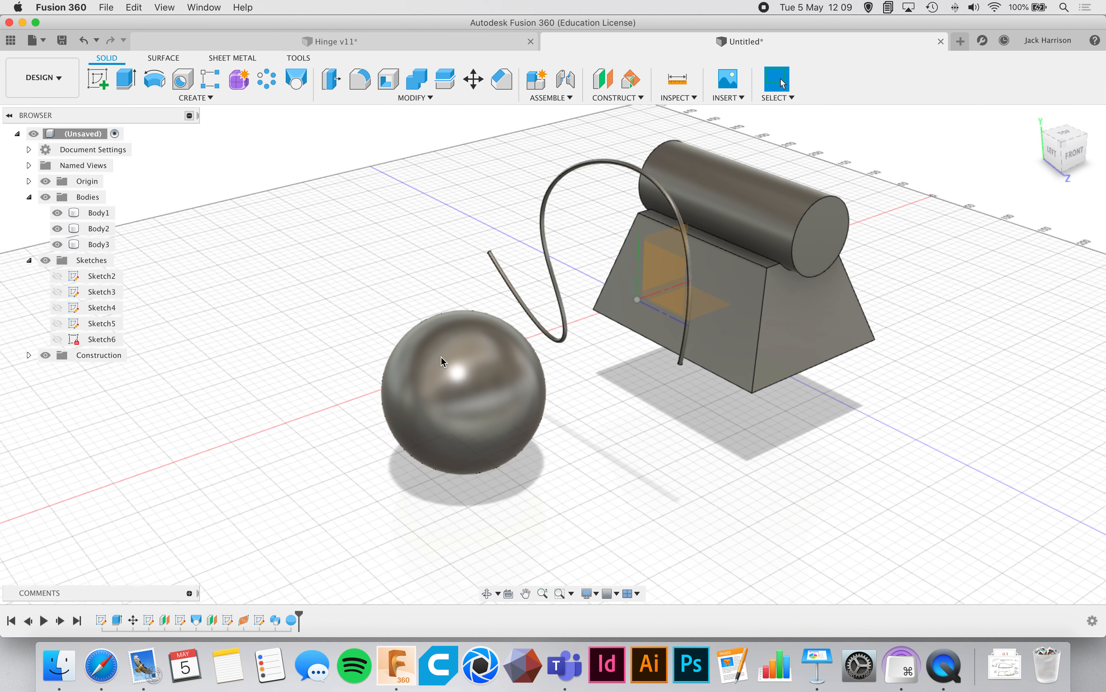
Start a sketch on the ground plane and draw a centre-diameter circle about 180 mm across beside the sphere.
{"action": "left_click", "coordinate": [102, 84]}
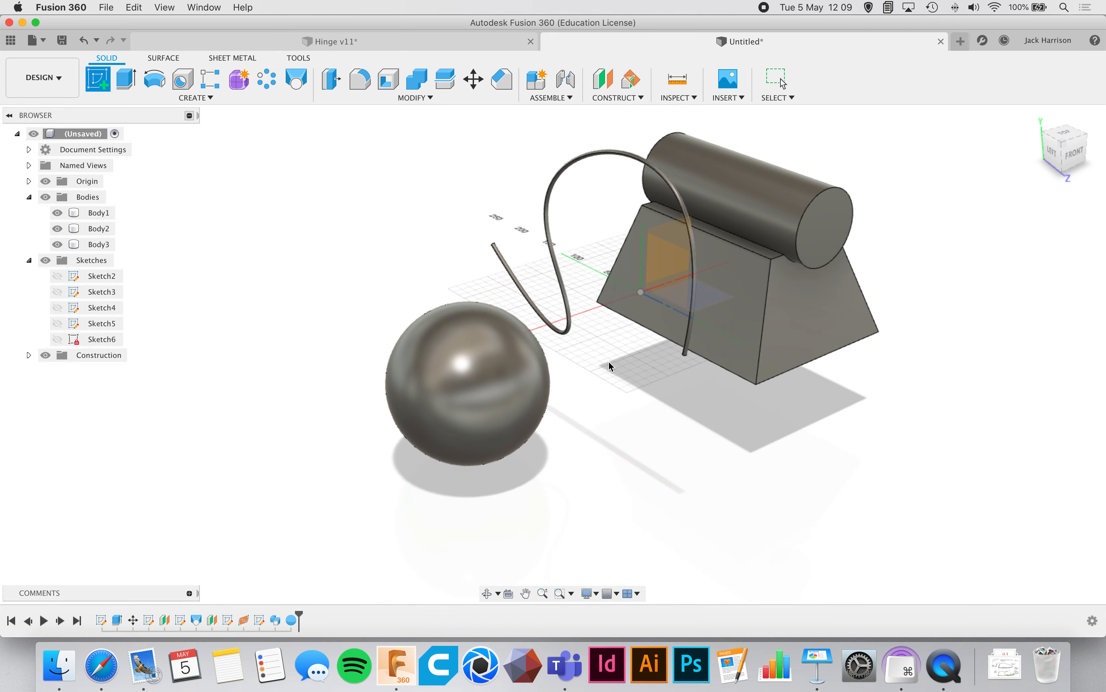
{"action": "left_click", "coordinate": [609, 373]}
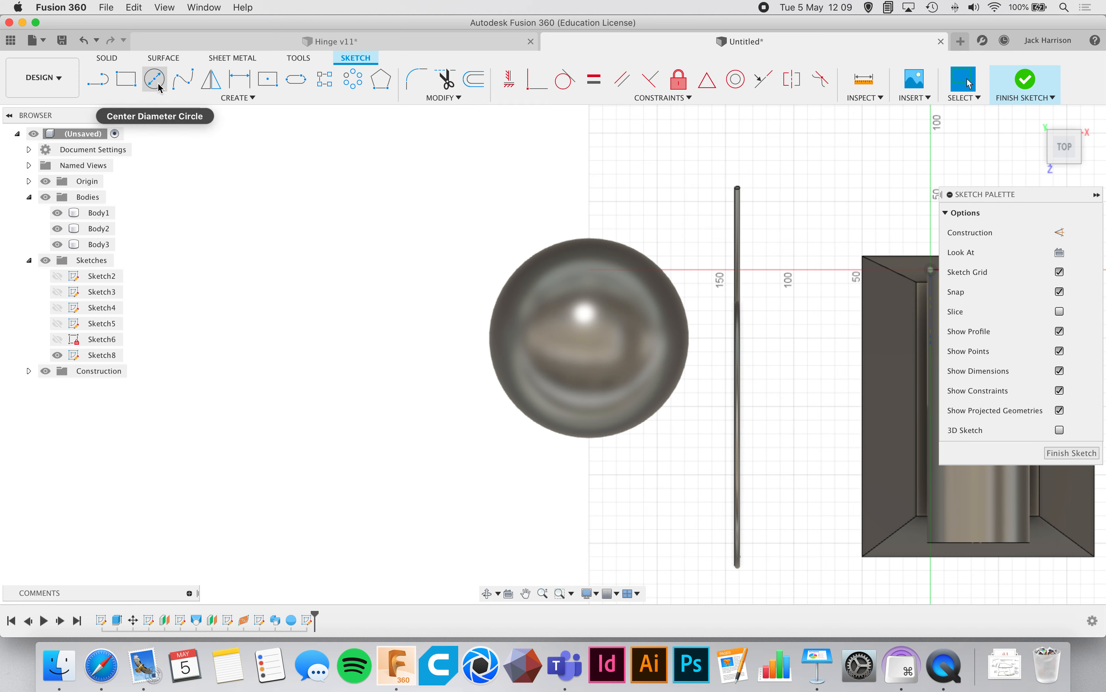
{"action": "left_click", "coordinate": [158, 87]}
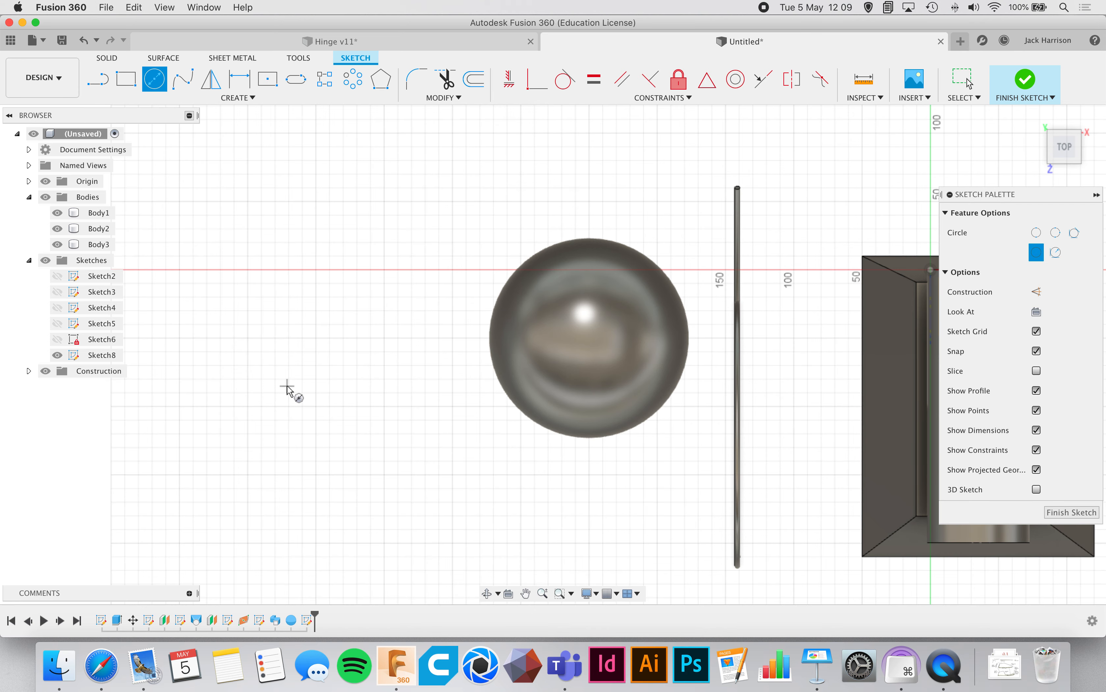
{"action": "left_click", "coordinate": [302, 311]}
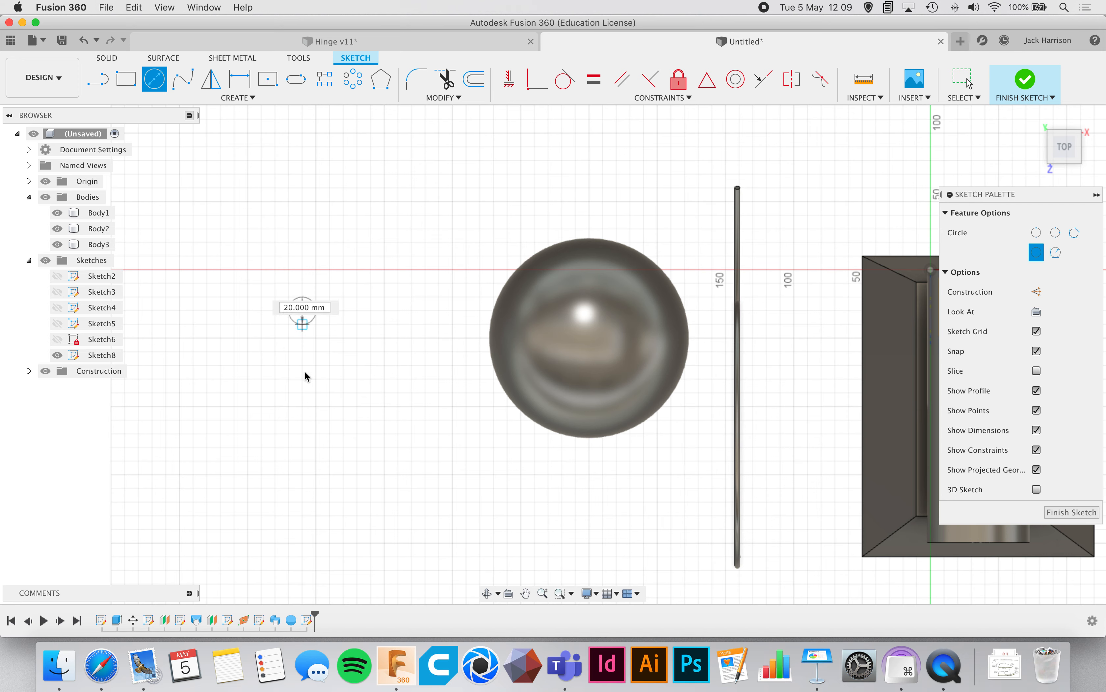
{"action": "type", "text": "195"}
{"action": "key", "text": "Return"}
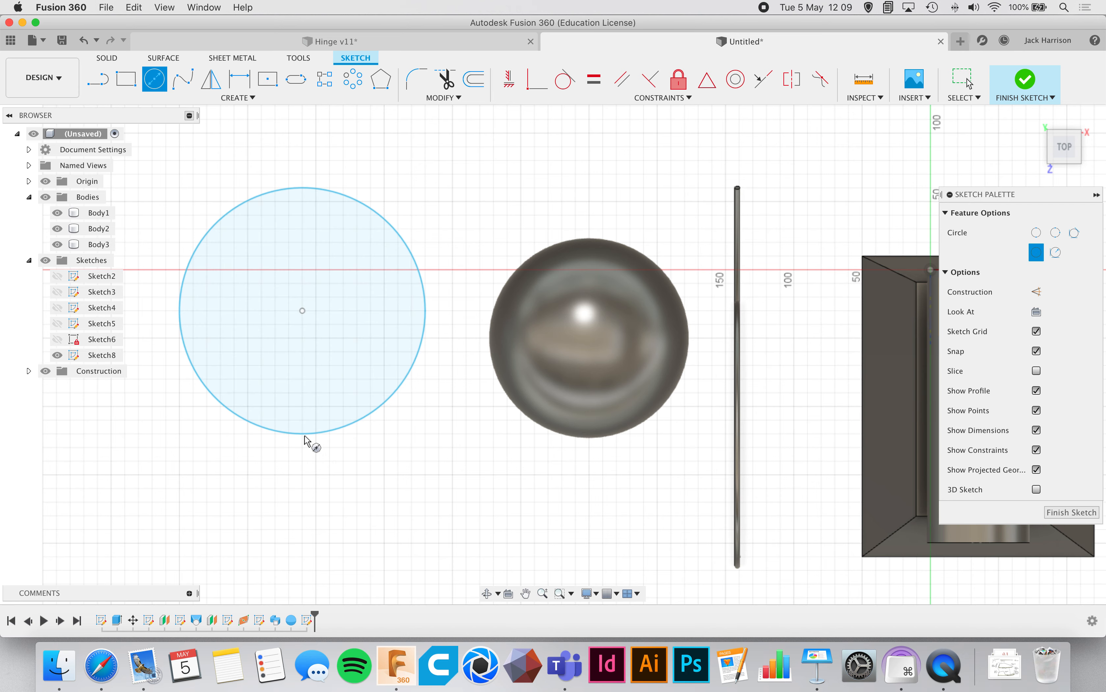
Draw a vertical line through the circle's centre that extends slightly past the circle at both ends.
{"action": "key", "text": "l"}
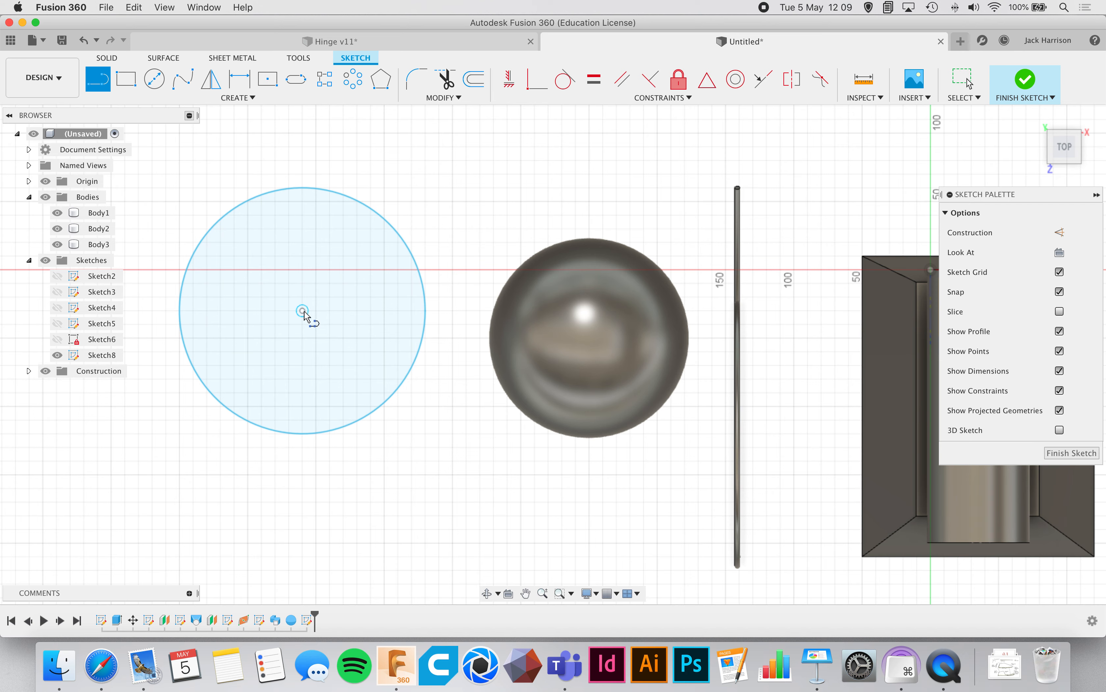
{"action": "left_click", "coordinate": [303, 175]}
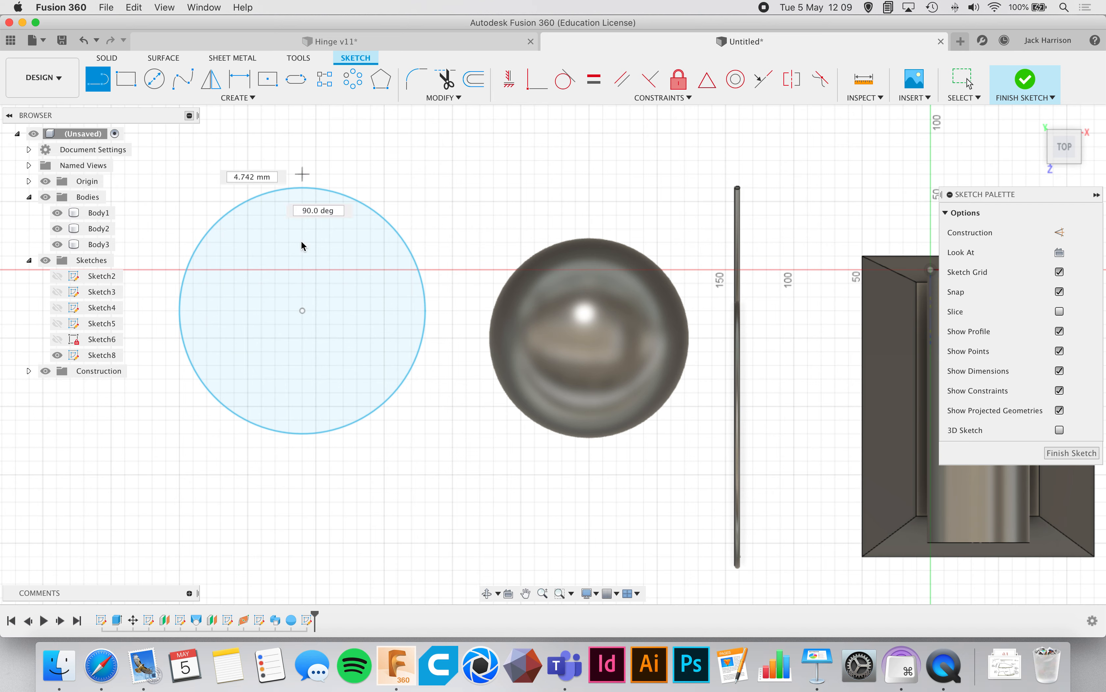
{"action": "left_click", "coordinate": [303, 460]}
{"action": "key", "text": "Escape"}
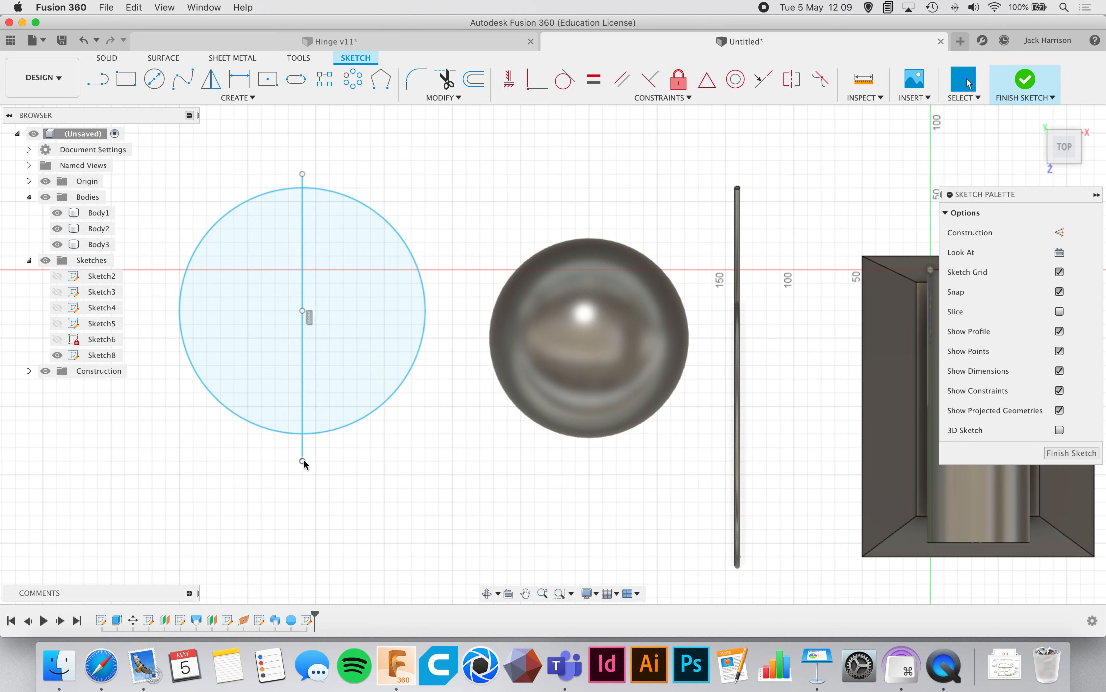
Trim the circle's half facing the sphere and both overhanging line ends to leave a closed half-circle, and finish the sketch.
{"action": "key", "text": "t"}
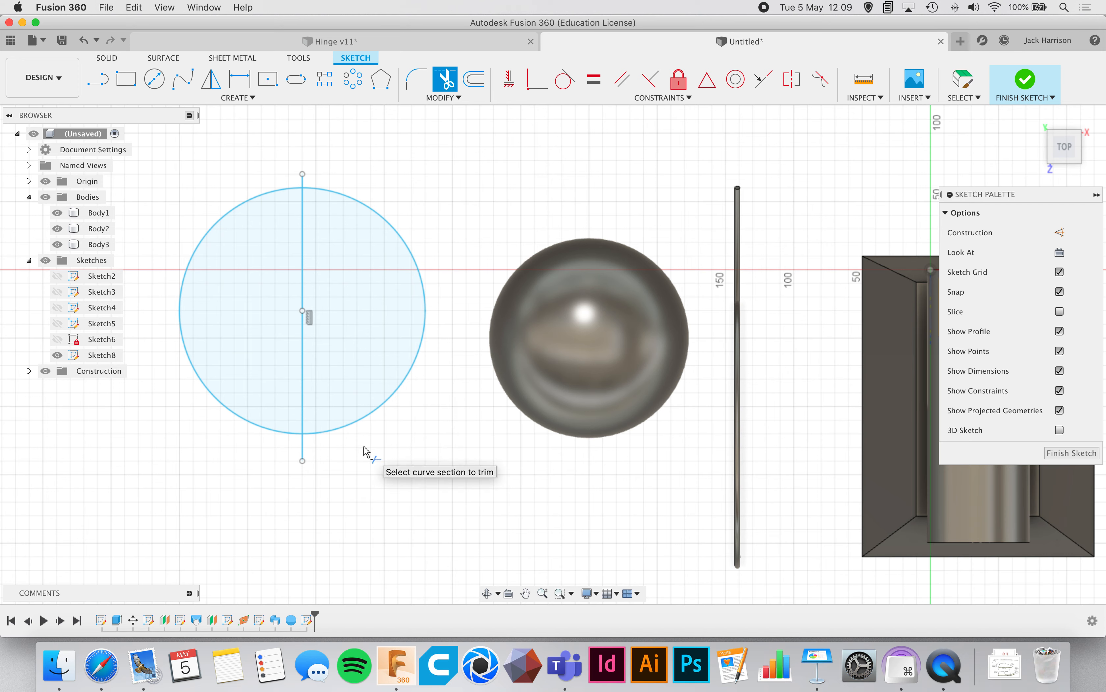
{"action": "left_click", "coordinate": [424, 286]}
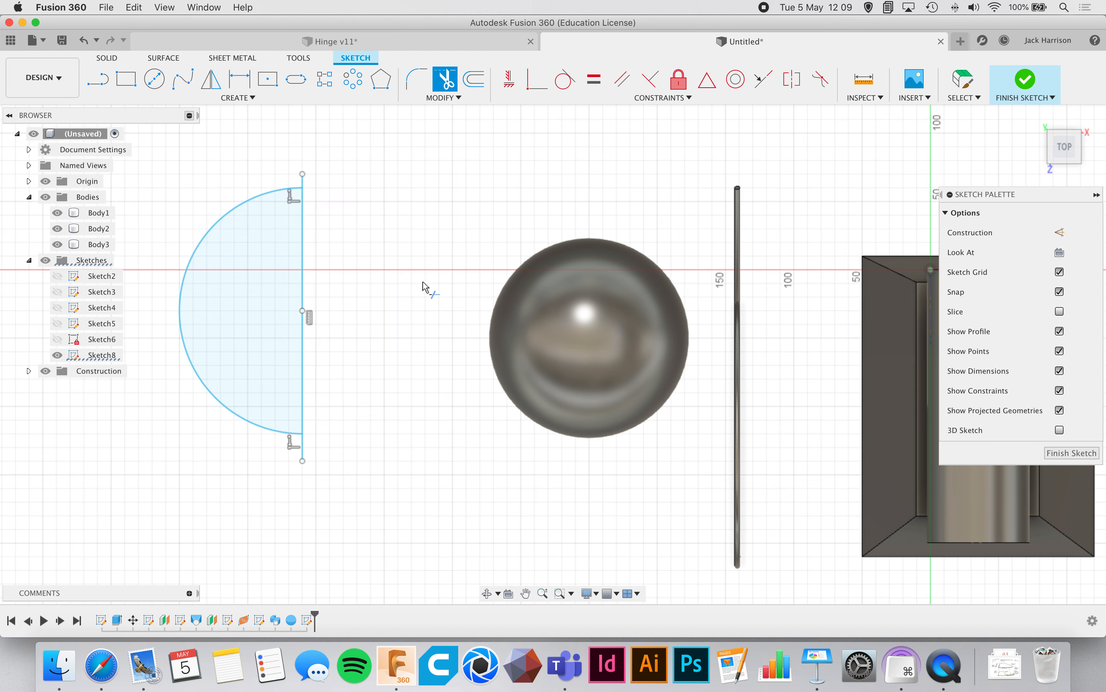
{"action": "left_click", "coordinate": [305, 181]}
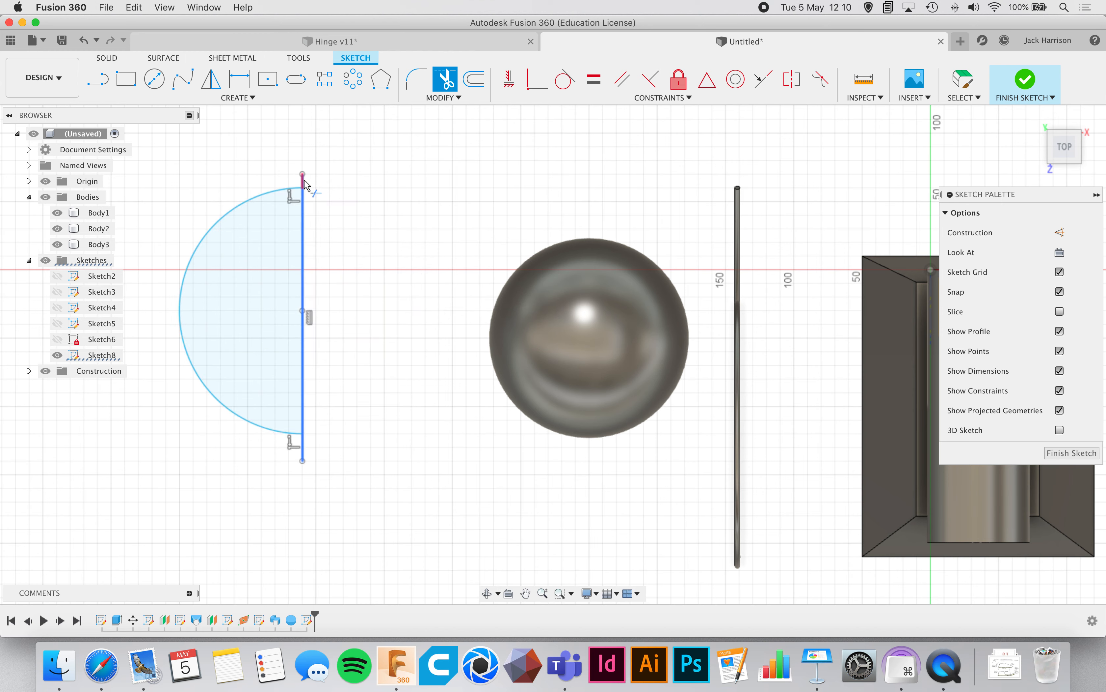
{"action": "left_click", "coordinate": [304, 452]}
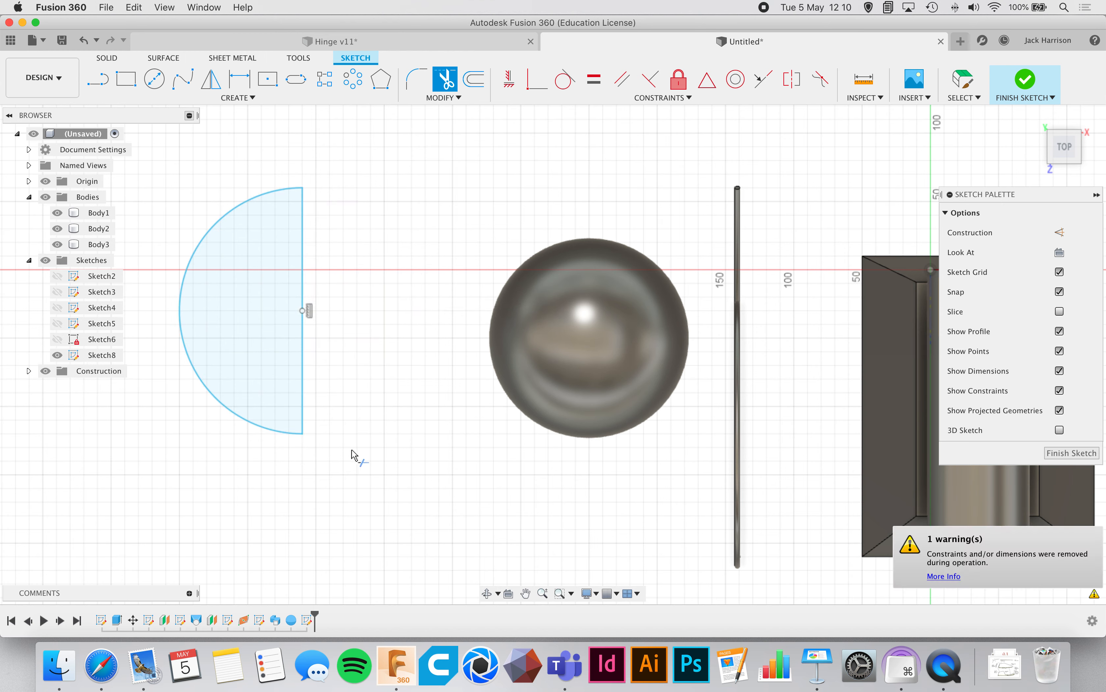
{"action": "left_click", "coordinate": [1025, 81]}
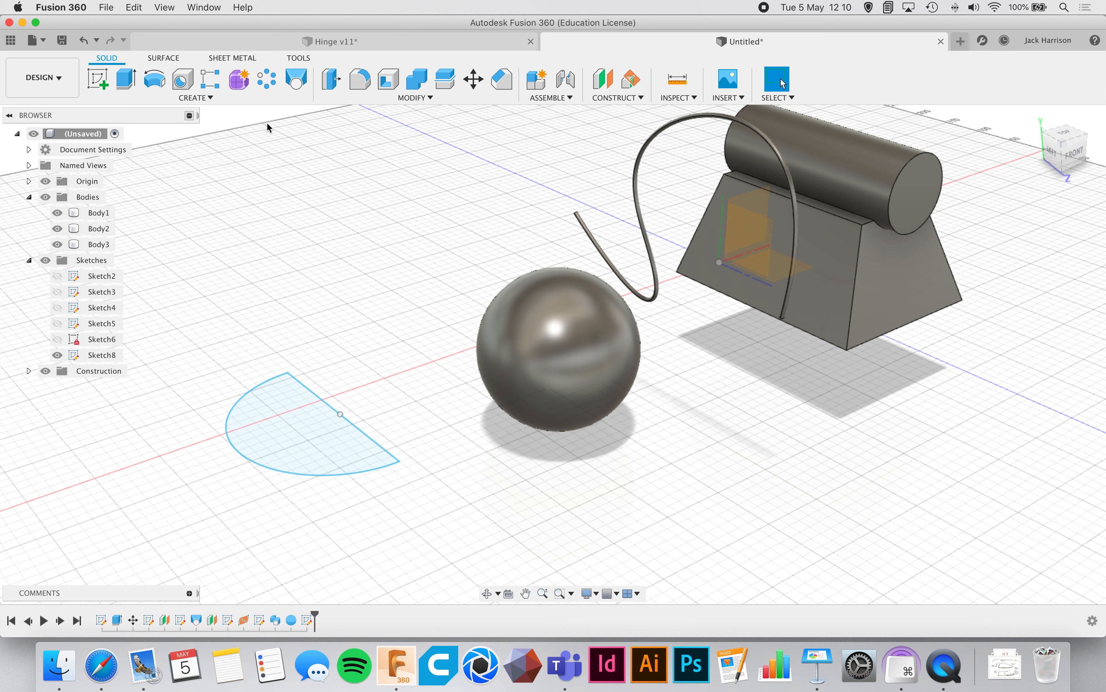
Start a Revolve of the half-circle profile, try the origin's Z axis as its axis, and clear that axis selection.
{"action": "left_click", "coordinate": [154, 84]}
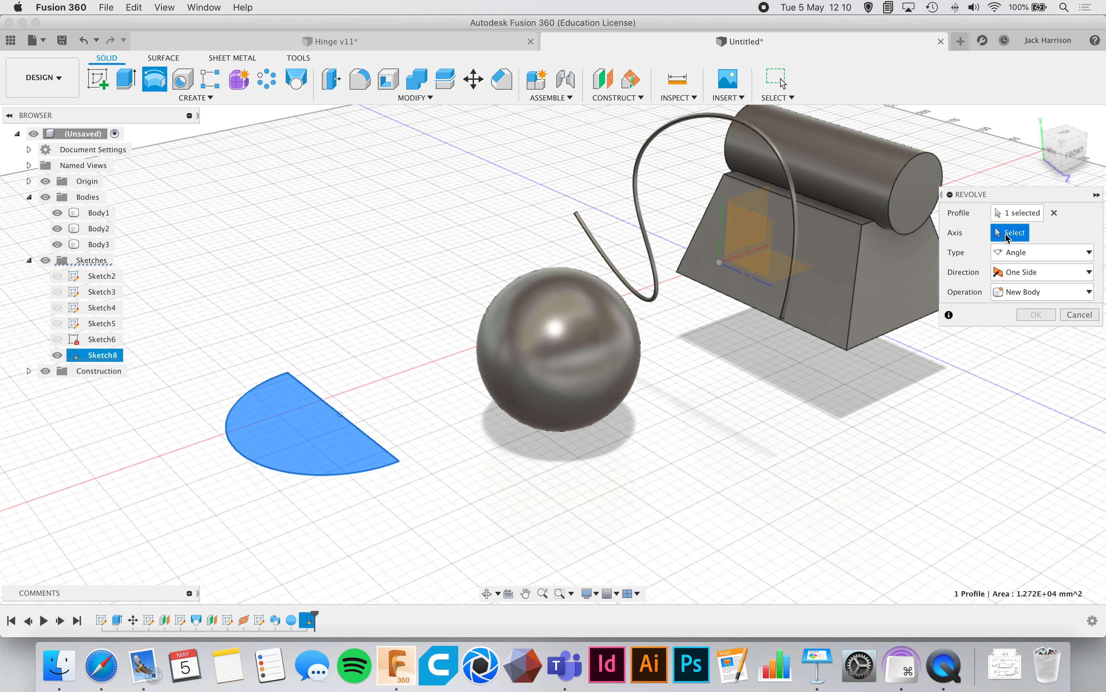
{"action": "left_click", "coordinate": [1017, 215]}
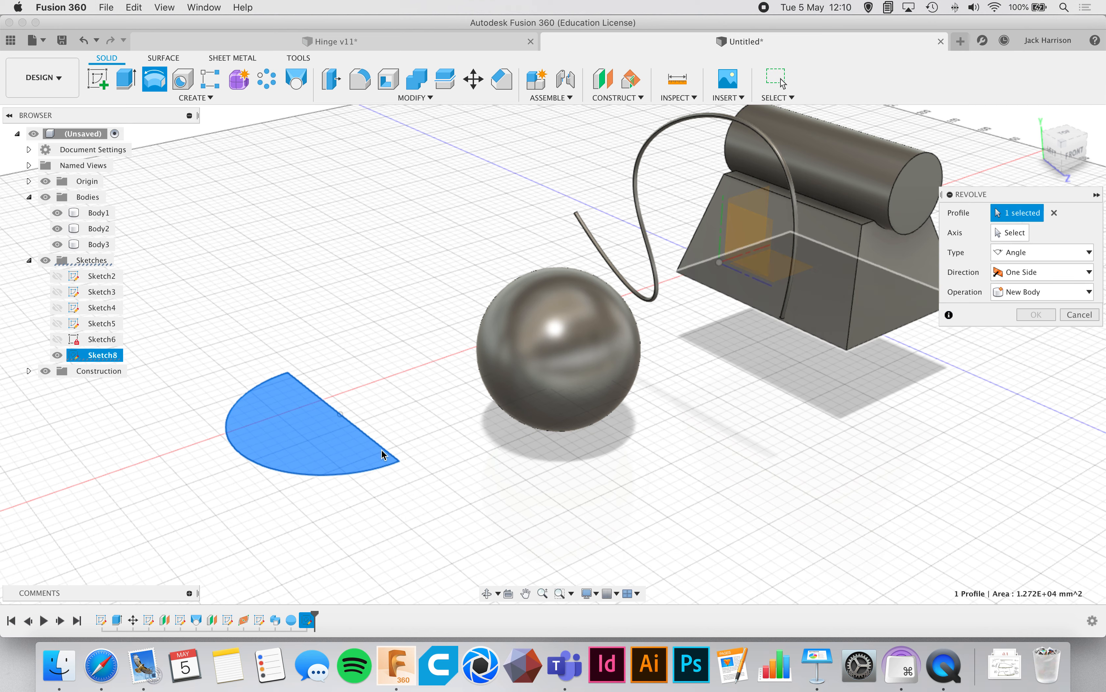
{"action": "left_click", "coordinate": [1018, 233]}
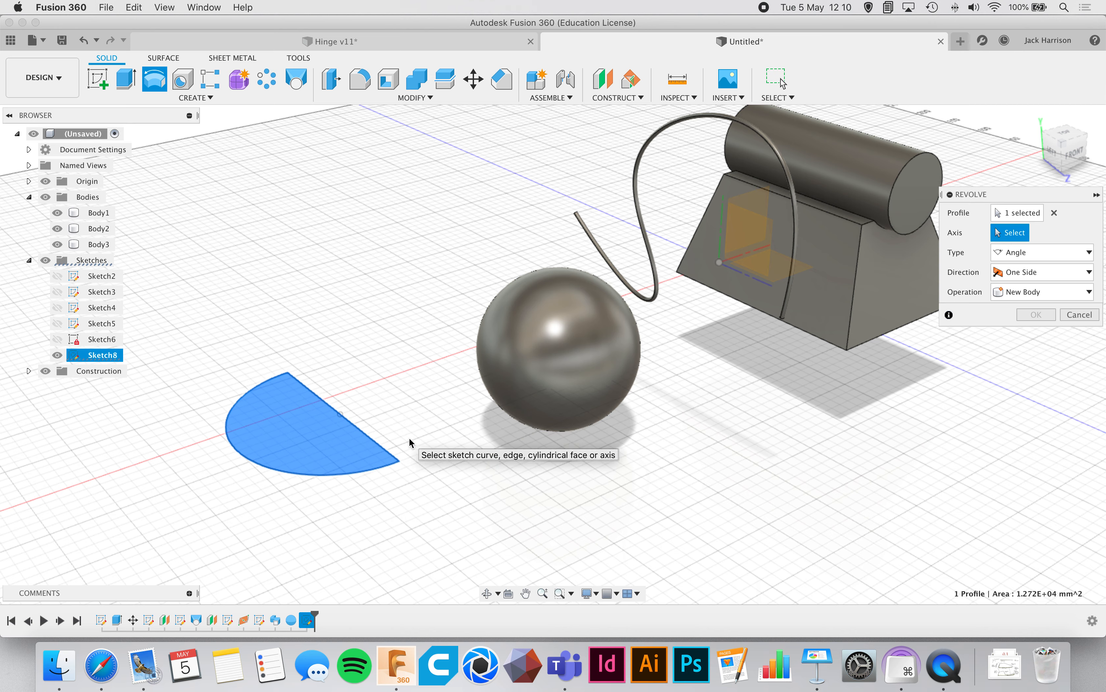
{"action": "left_click", "coordinate": [741, 274]}
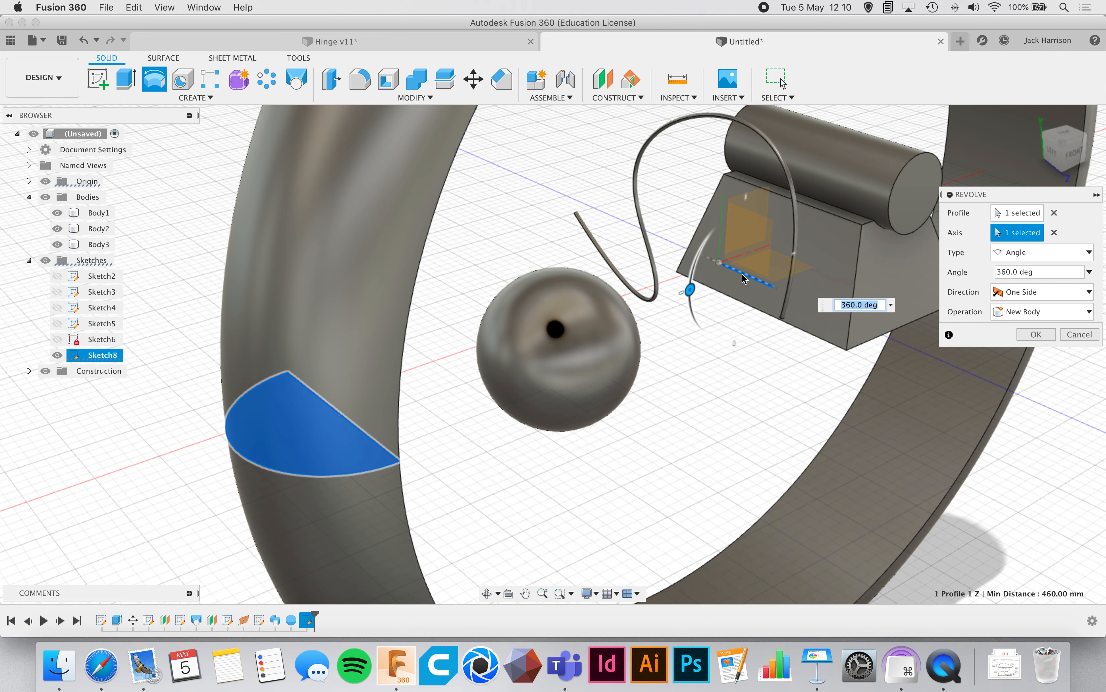
{"action": "scroll", "coordinate": [624, 380], "scroll_direction": "down", "scroll_amount": 5}
{"action": "scroll", "coordinate": [624, 380], "scroll_direction": "up", "scroll_amount": 5}
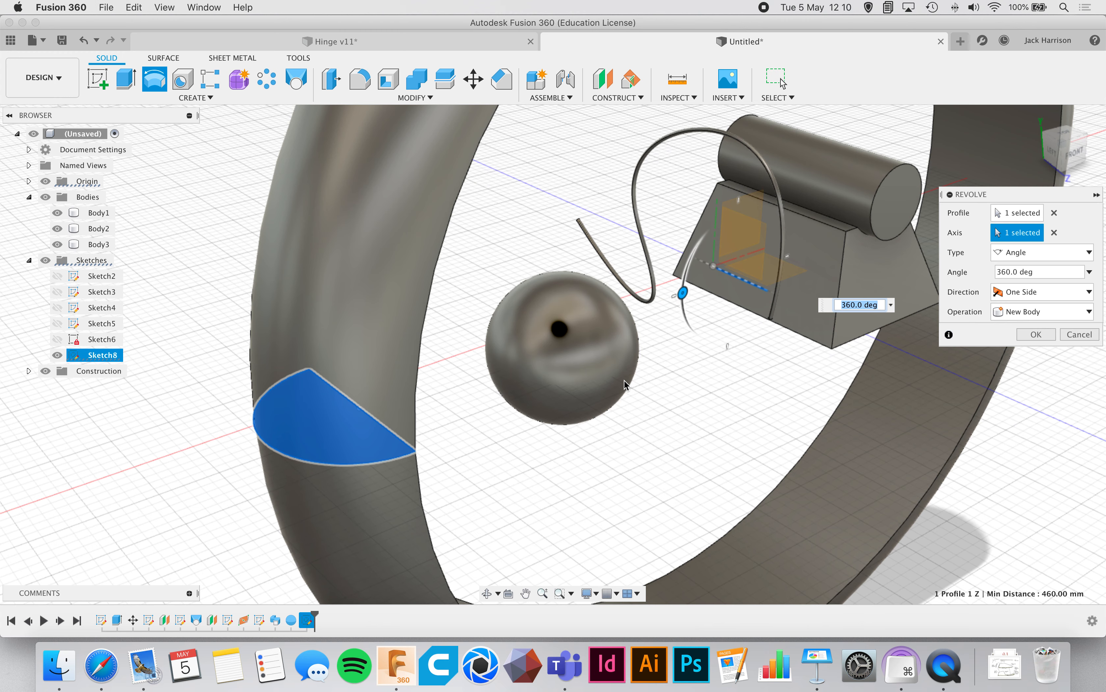
{"action": "left_click", "coordinate": [1054, 233]}
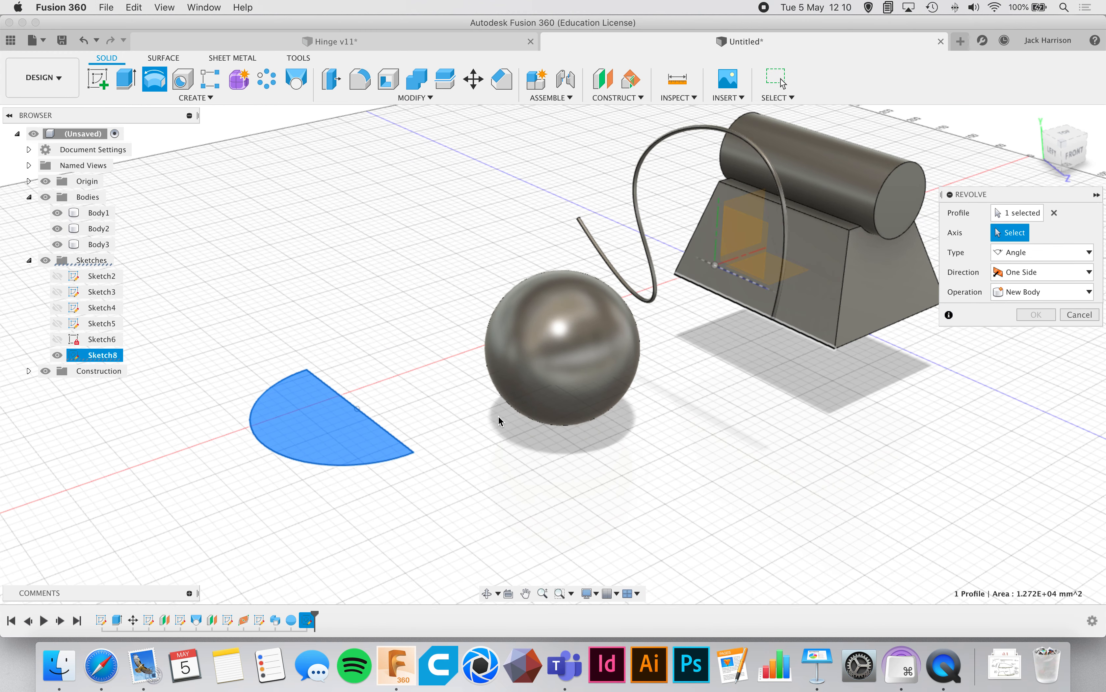
Use the half-circle's straight edge as the axis of revolution.
{"action": "left_click", "coordinate": [385, 430]}
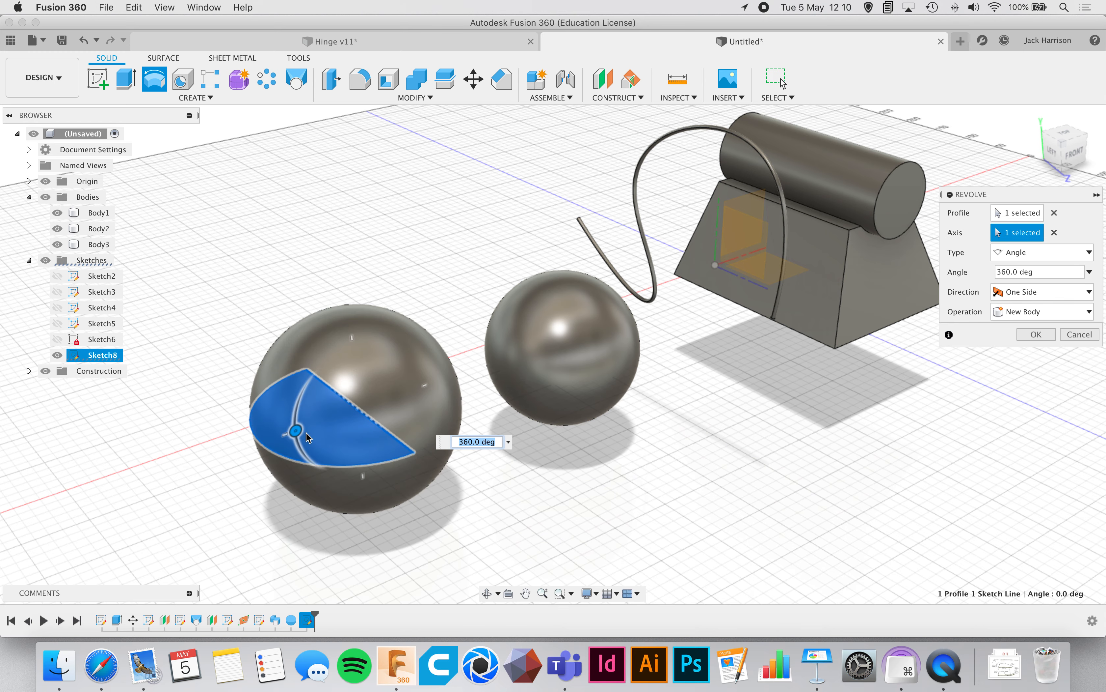
{"action": "scroll", "coordinate": [297, 431], "scroll_direction": "left", "scroll_amount": 5}
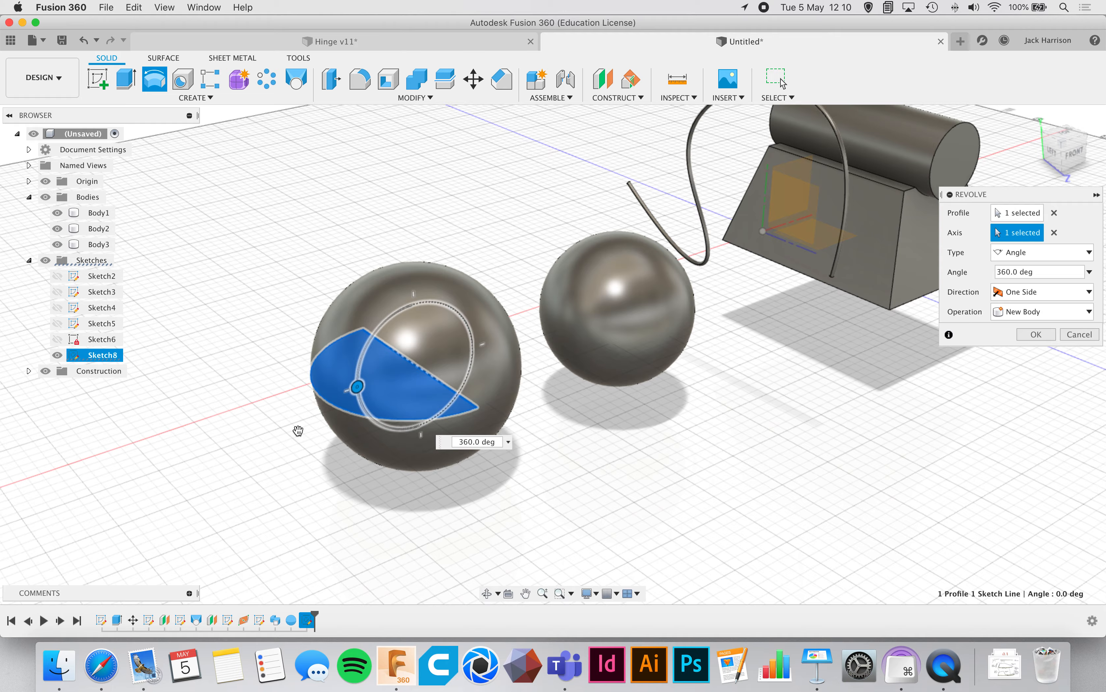
{"action": "scroll", "coordinate": [298, 431], "scroll_direction": "down", "scroll_amount": 10, "text": "shift"}
{"action": "scroll", "coordinate": [298, 430], "scroll_direction": "down", "scroll_amount": 3, "text": "shift"}
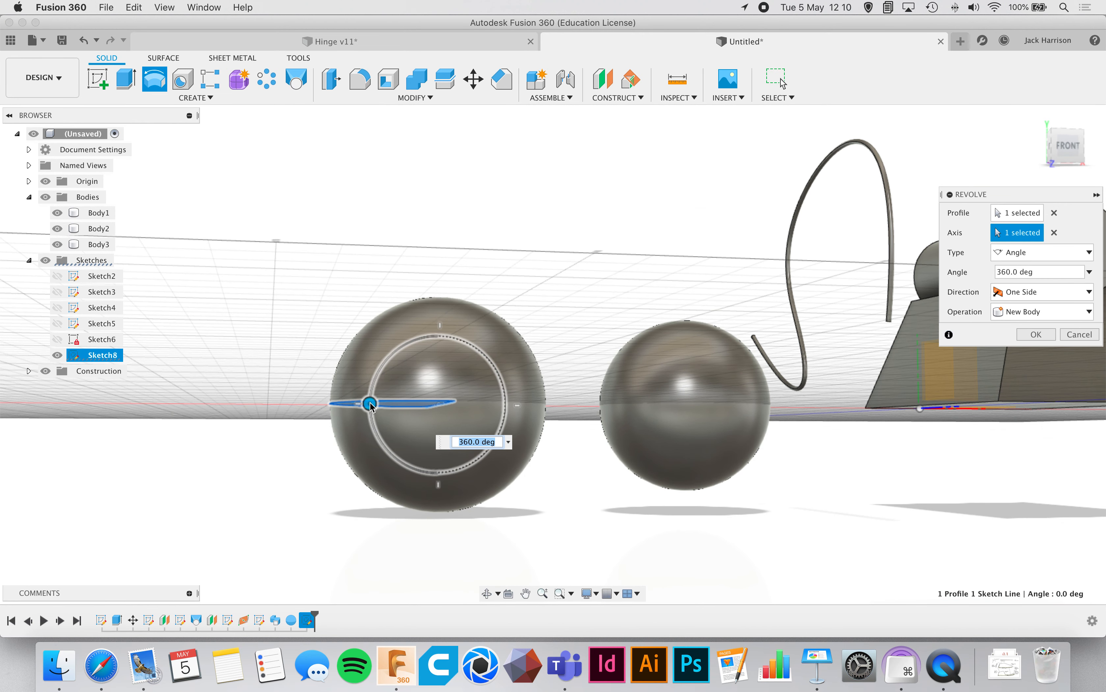
Set the revolve angle to 195 degrees and create the partial sphere as a new body.
{"action": "left_click_drag", "start_coordinate": [371, 405], "coordinate": [494, 436]}
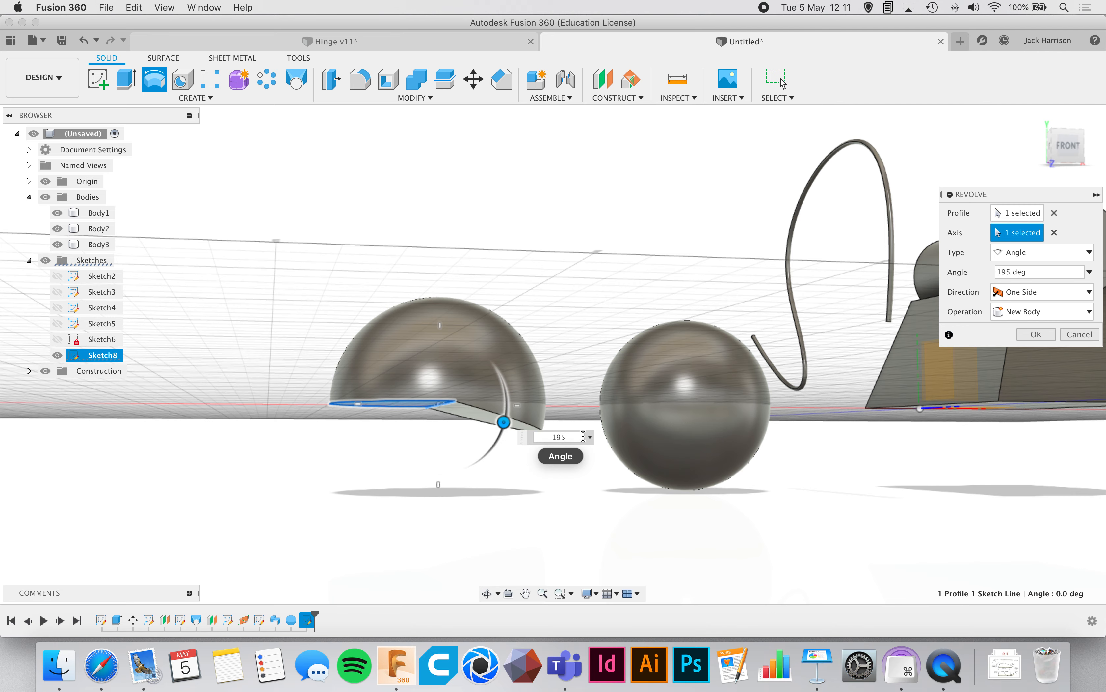
{"action": "middle_click_drag", "start_coordinate": [476, 435], "coordinate": [414, 399], "text": "shift"}
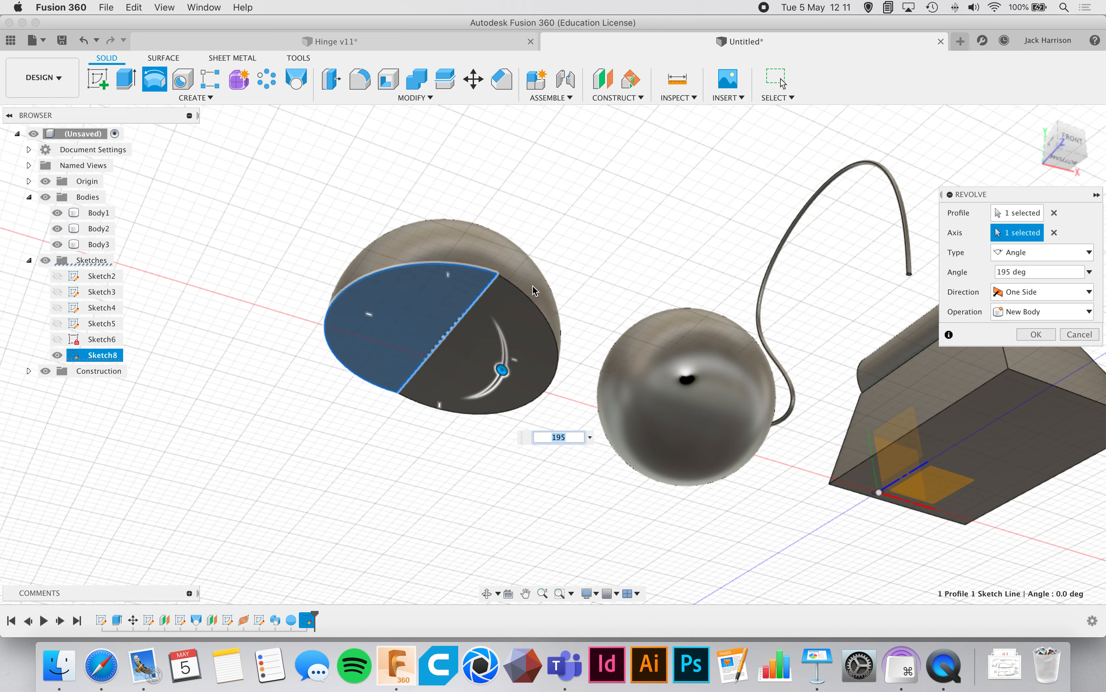
{"action": "scroll", "coordinate": [556, 356], "scroll_direction": "up", "scroll_amount": 10, "text": "shift"}
{"action": "scroll", "coordinate": [555, 357], "scroll_direction": "left", "scroll_amount": 10, "text": "shift"}
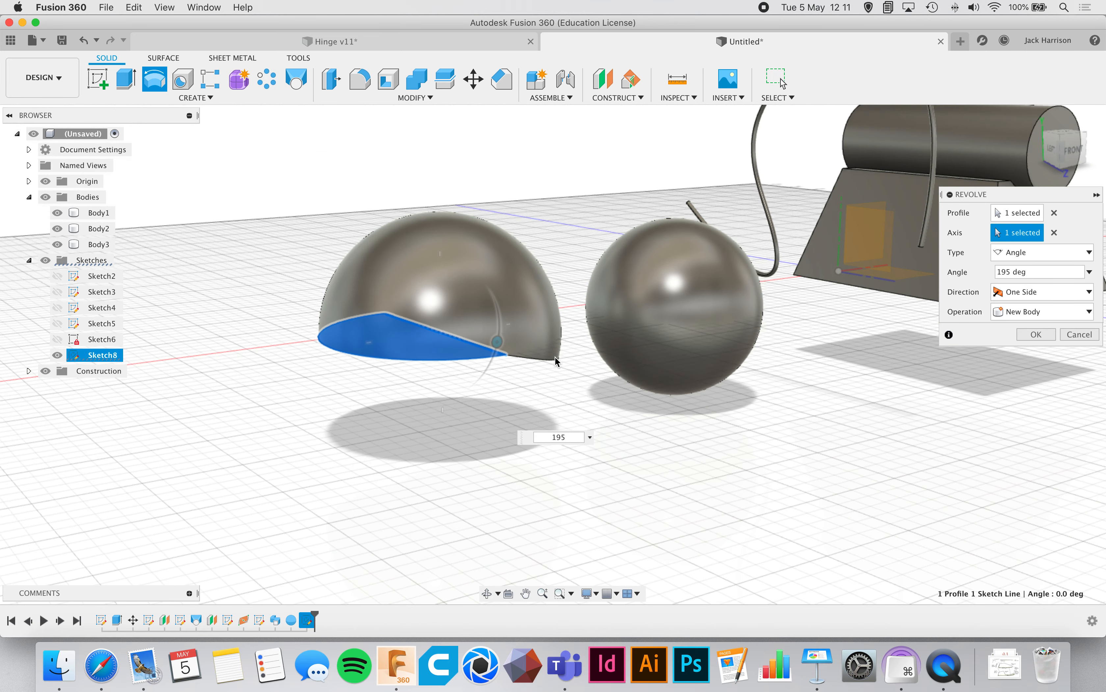
{"action": "scroll", "coordinate": [555, 356], "scroll_direction": "right", "scroll_amount": 10, "text": "shift"}
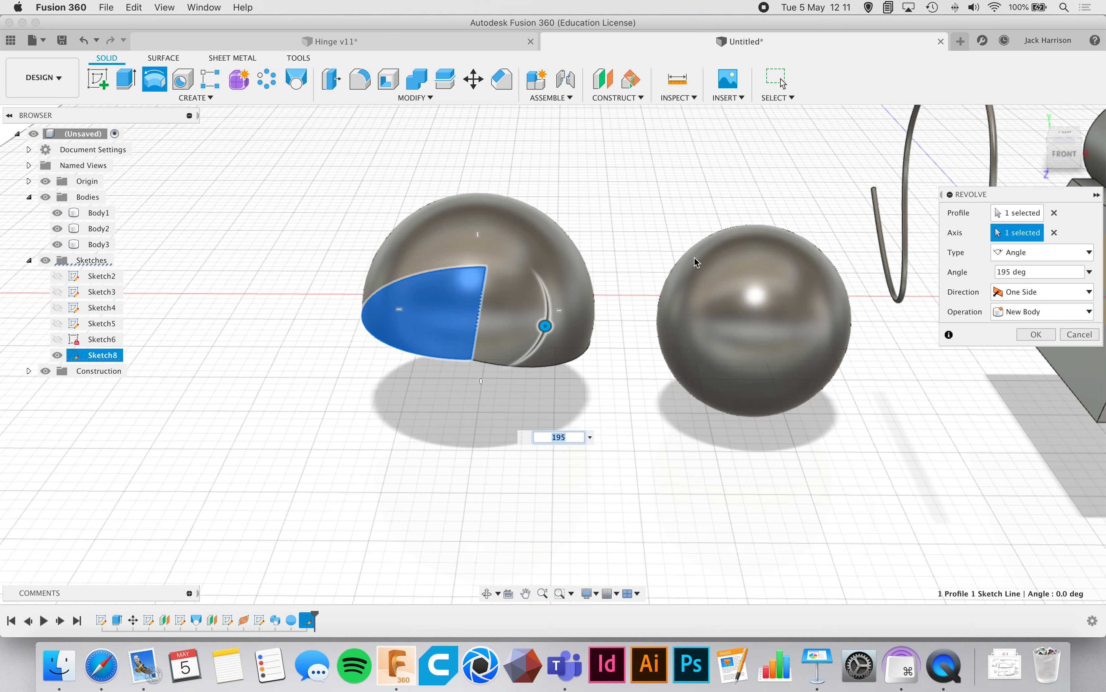
{"action": "left_click", "coordinate": [1035, 334]}
{"action": "scroll", "coordinate": [655, 379], "scroll_direction": "down", "scroll_amount": 5}
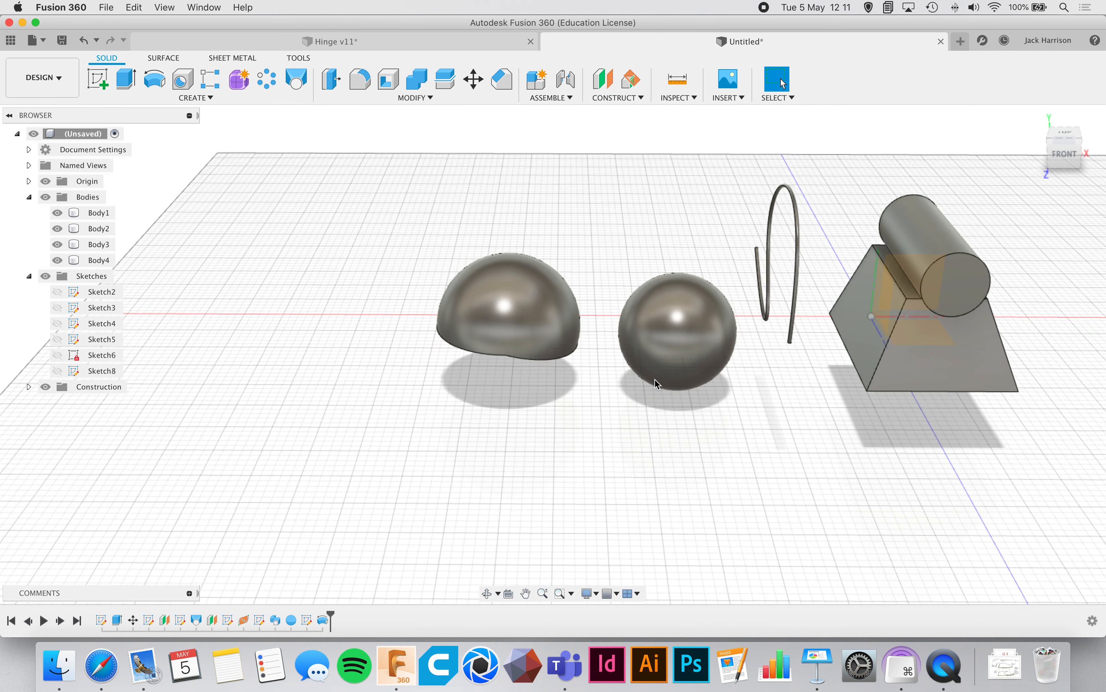
{"action": "scroll", "coordinate": [654, 379], "scroll_direction": "up", "scroll_amount": 3}
{"action": "scroll", "coordinate": [655, 379], "scroll_direction": "right", "scroll_amount": 3}
{"action": "scroll", "coordinate": [654, 378], "scroll_direction": "left", "scroll_amount": 10, "text": "shift"}
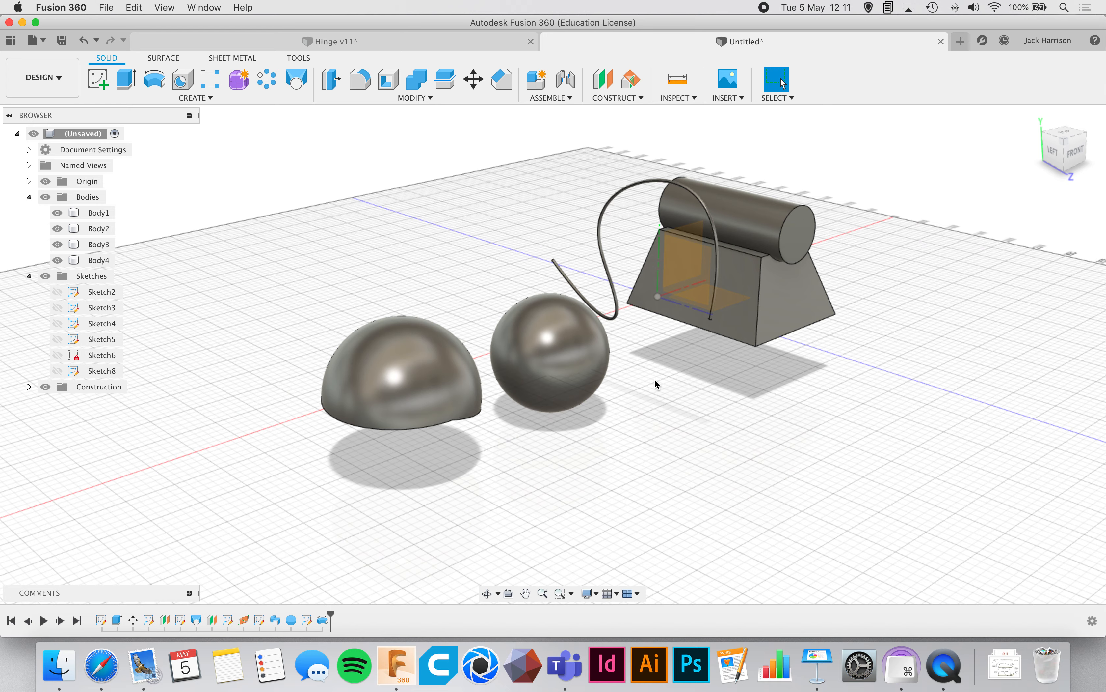
{"action": "scroll", "coordinate": [654, 379], "scroll_direction": "up", "scroll_amount": 5}
{"action": "scroll", "coordinate": [654, 379], "scroll_direction": "down", "scroll_amount": 10, "text": "shift"}
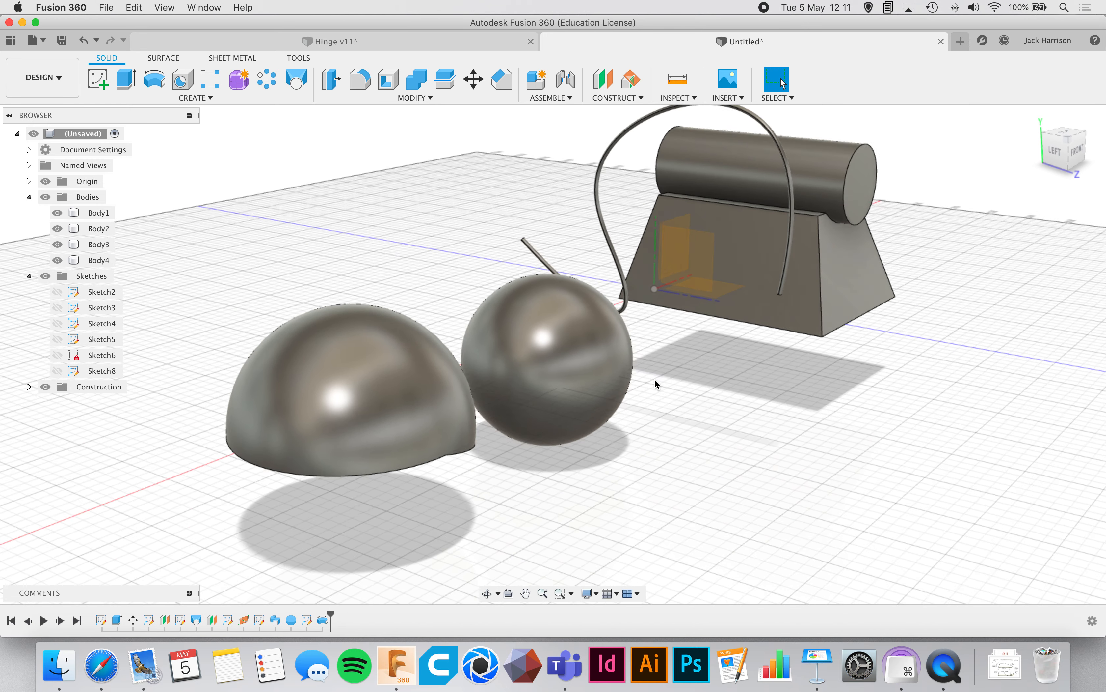
Switch to the Hinge v11 design and examine its leaves, knuckles and pin in perspective and from the top.
{"action": "left_click", "coordinate": [466, 40]}
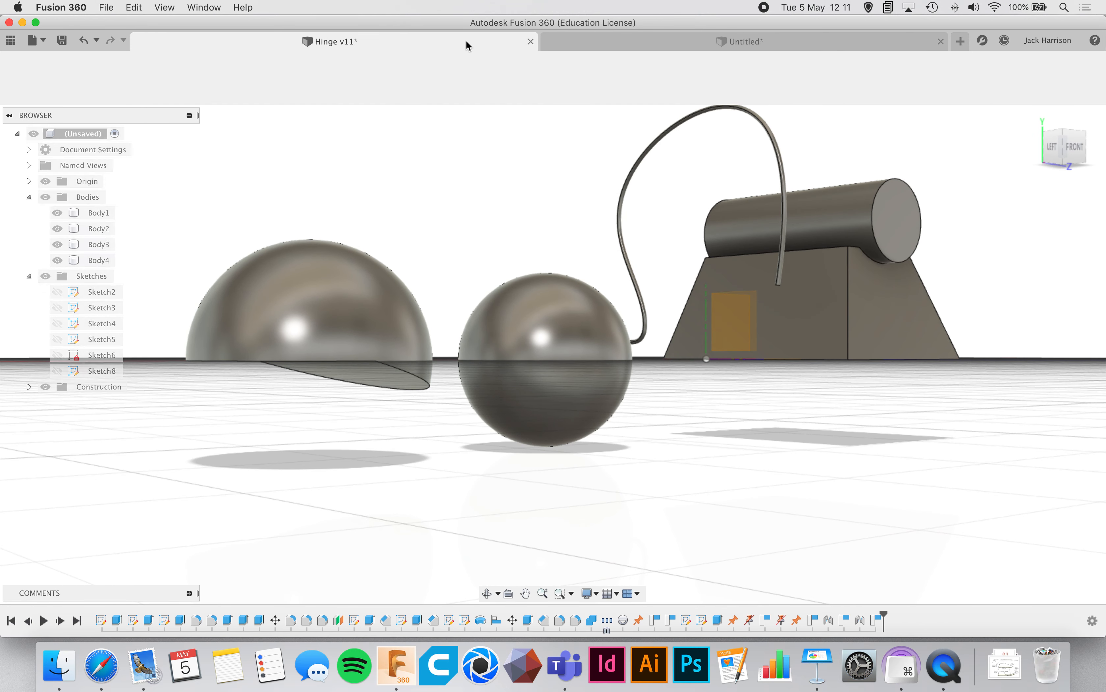
{"action": "scroll", "coordinate": [613, 403], "scroll_direction": "down", "scroll_amount": 5}
{"action": "scroll", "coordinate": [613, 403], "scroll_direction": "down", "scroll_amount": 5}
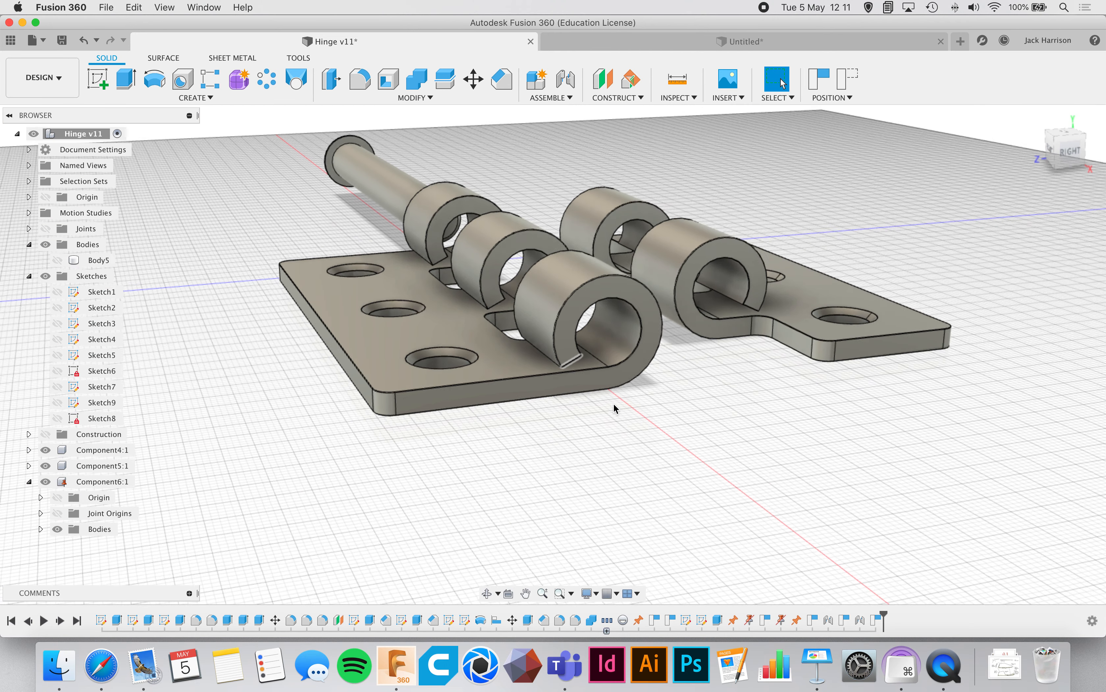
{"action": "scroll", "coordinate": [614, 403], "scroll_direction": "up", "scroll_amount": 5}
{"action": "scroll", "coordinate": [613, 403], "scroll_direction": "up", "scroll_amount": 1}
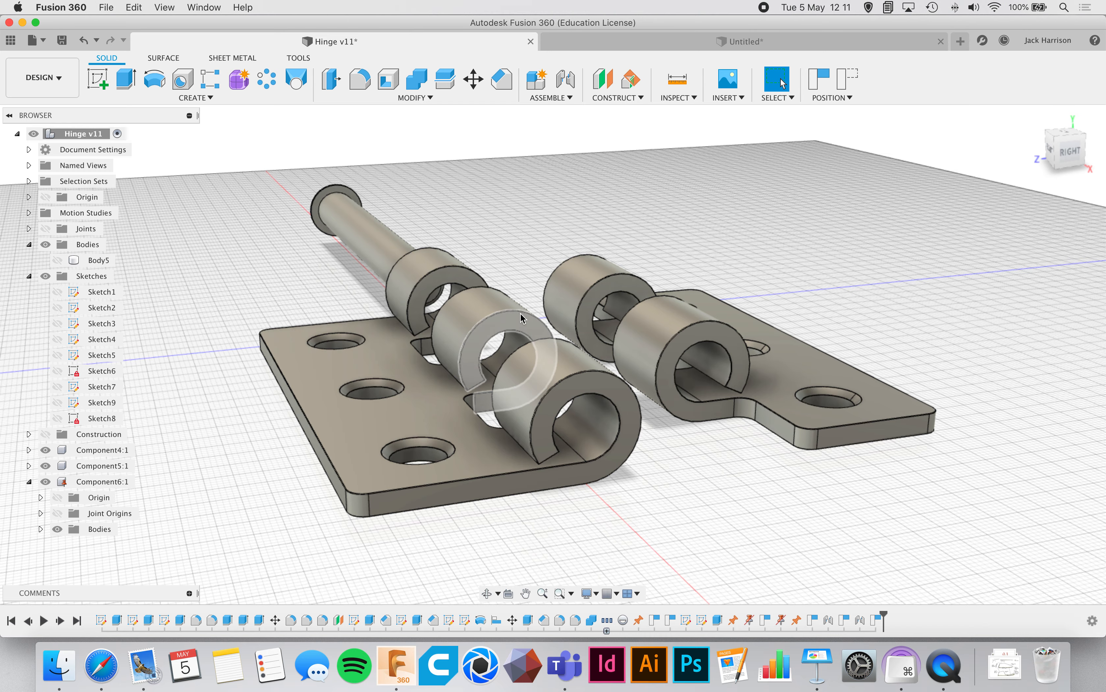
{"action": "scroll", "coordinate": [500, 164], "scroll_direction": "up", "scroll_amount": 10, "text": "shift"}
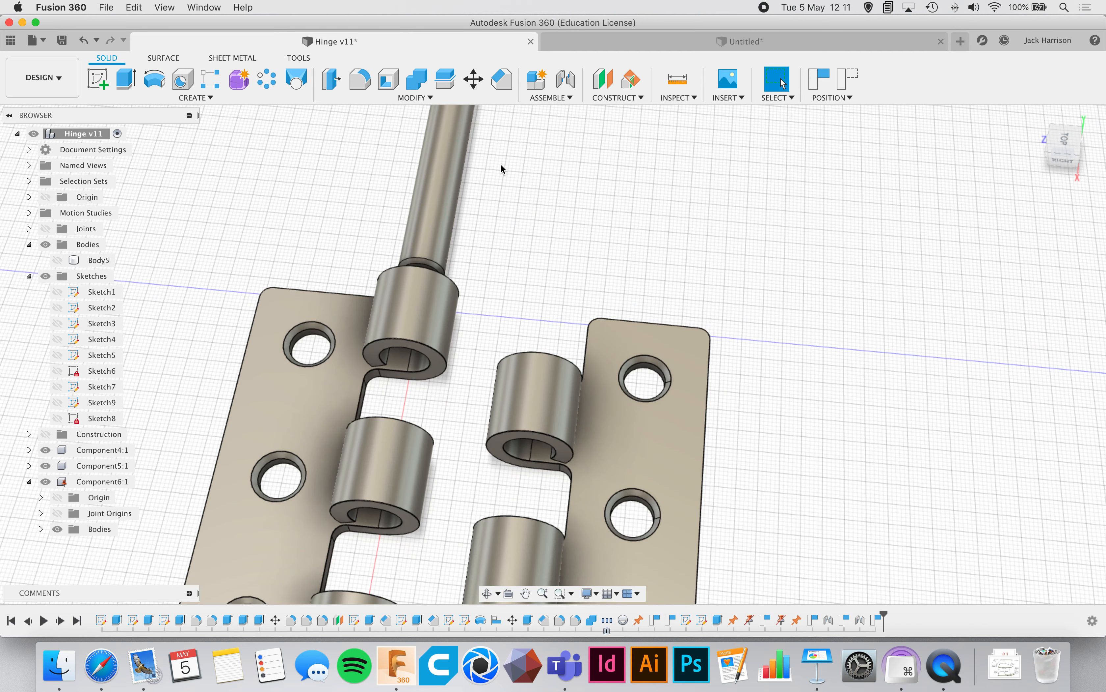
{"action": "scroll", "coordinate": [501, 164], "scroll_direction": "down", "scroll_amount": 3}
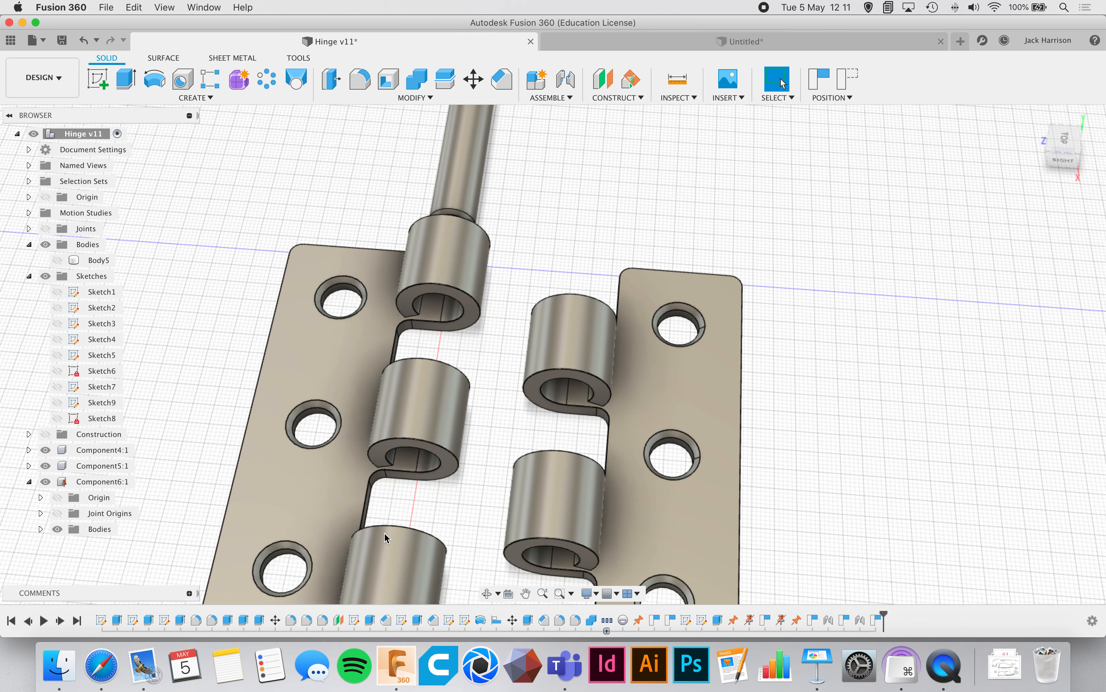
{"action": "left_click", "coordinate": [1065, 140]}
{"action": "left_click", "coordinate": [1066, 146]}
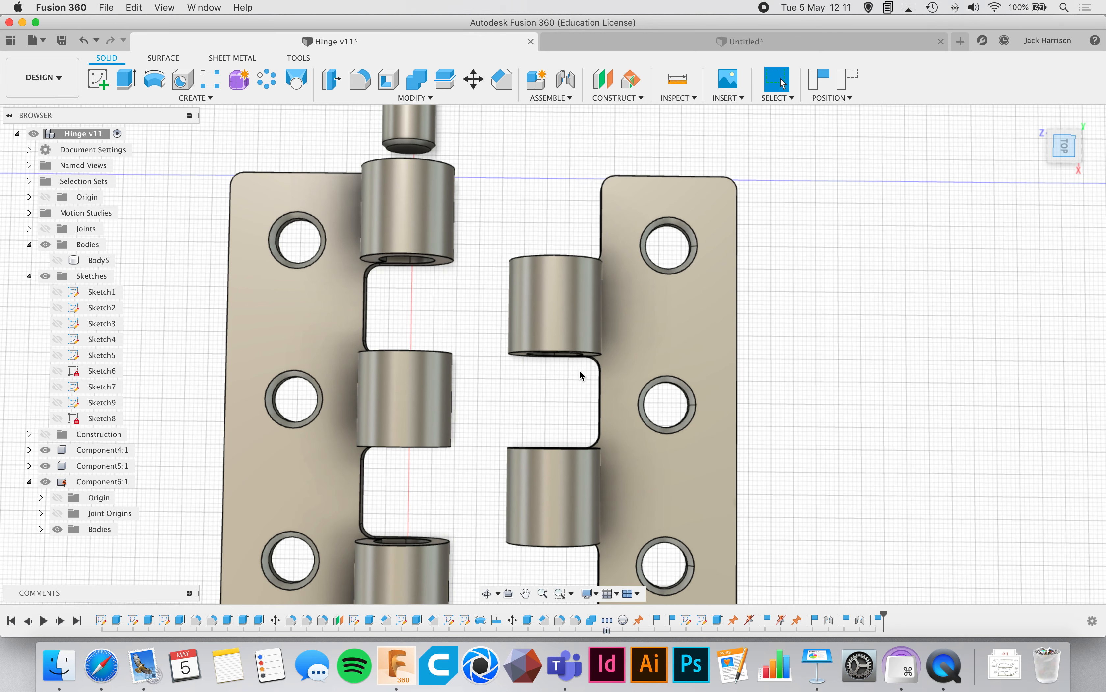
{"action": "scroll", "coordinate": [580, 373], "scroll_direction": "down", "scroll_amount": 3}
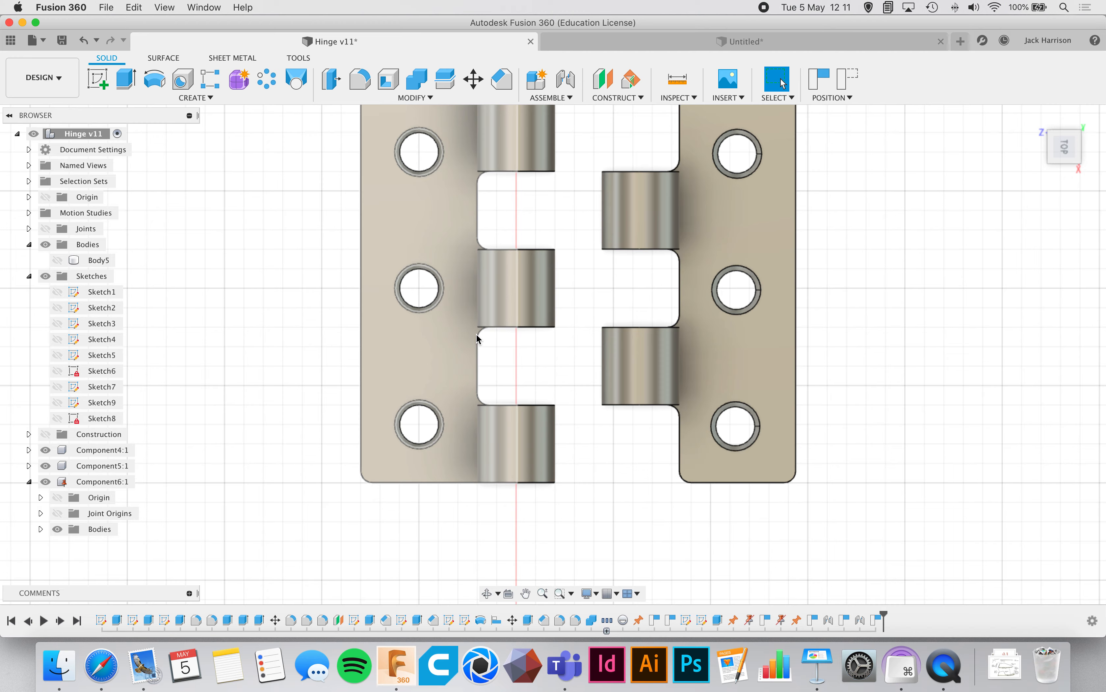
{"action": "scroll", "coordinate": [566, 394], "scroll_direction": "down", "scroll_amount": 10, "text": "shift"}
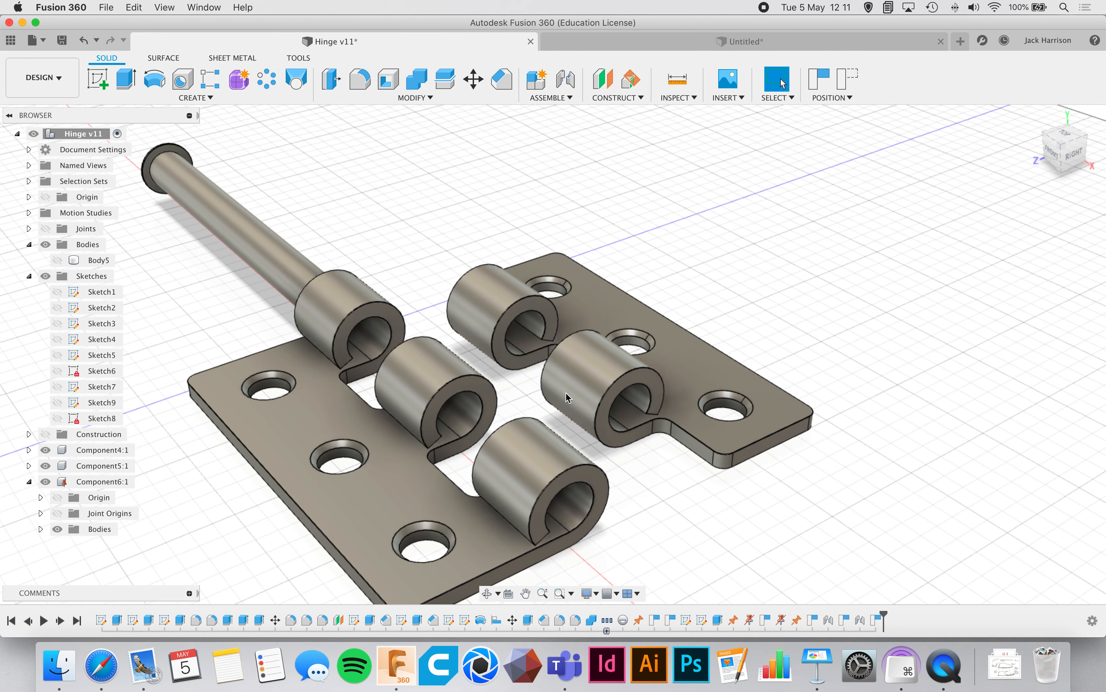
{"action": "scroll", "coordinate": [566, 394], "scroll_direction": "down", "scroll_amount": 3}
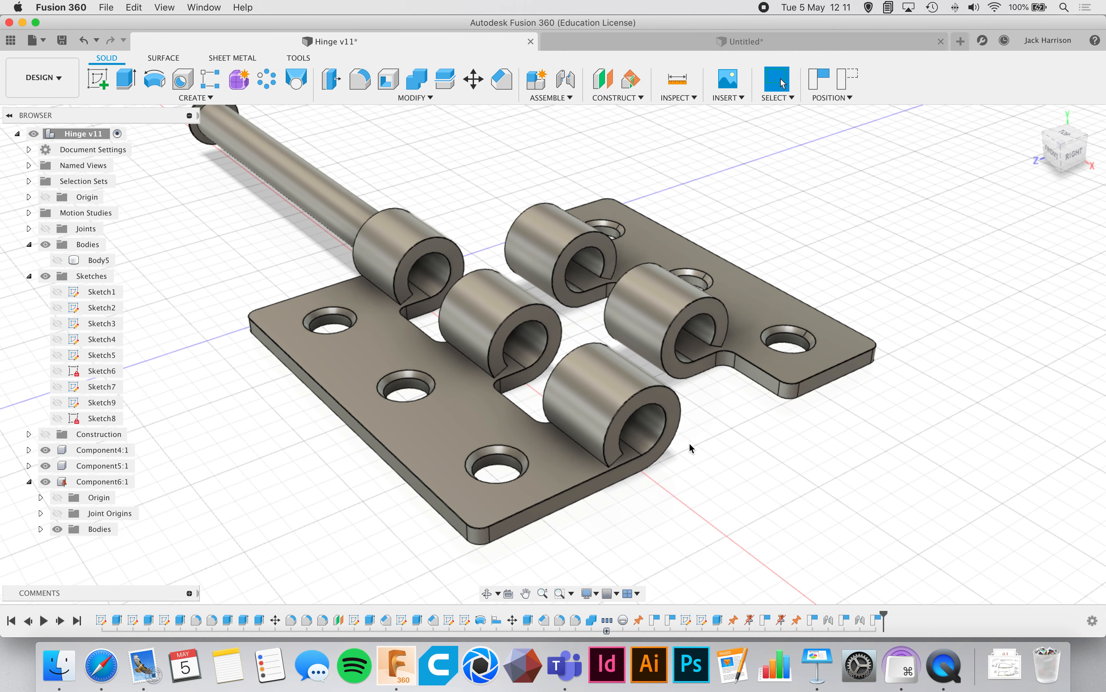
Return to the untitled design, roll its history back to before the sphere and before the pipe, and restore it to the end.
{"action": "left_click", "coordinate": [594, 40]}
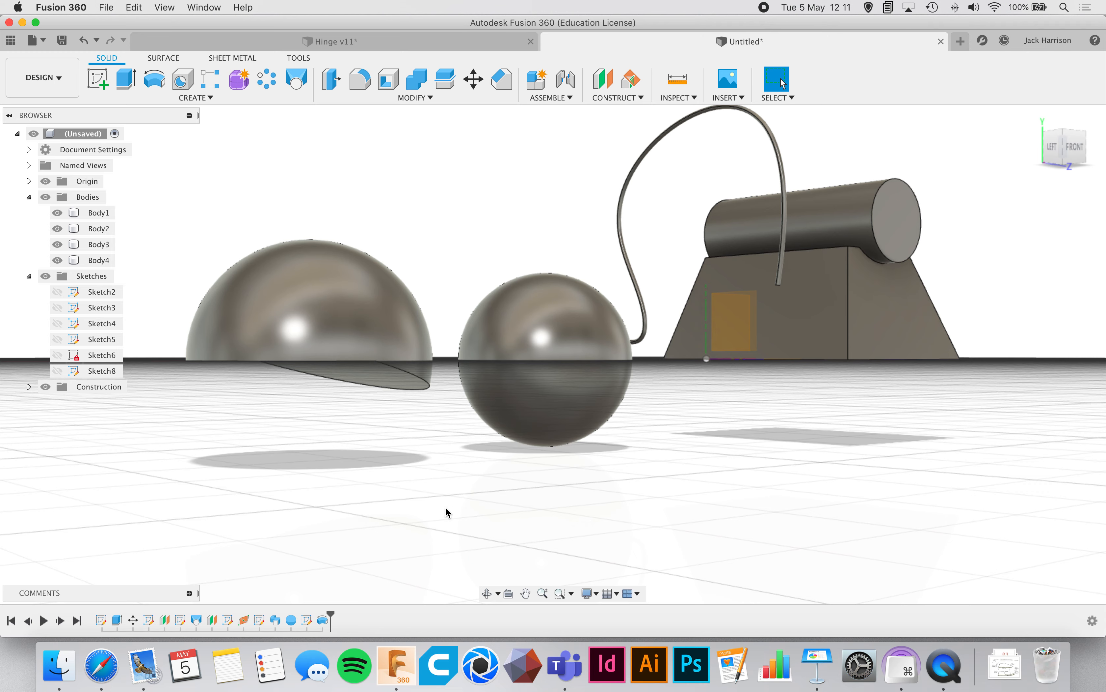
{"action": "scroll", "coordinate": [464, 485], "scroll_direction": "left", "scroll_amount": 3}
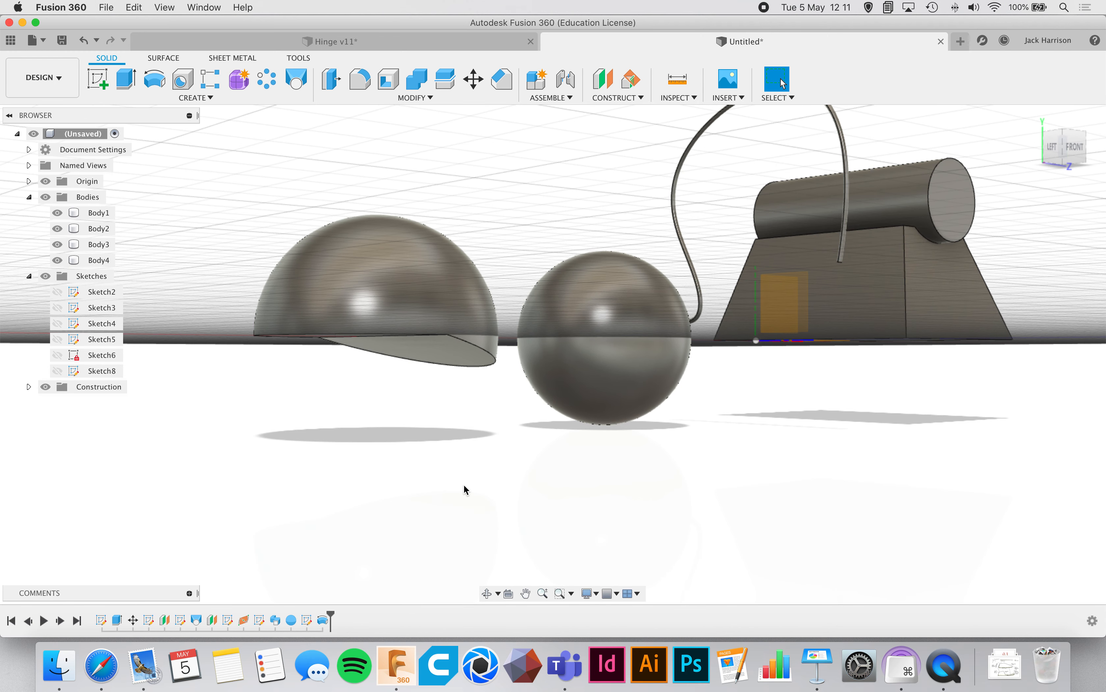
{"action": "left_click", "coordinate": [329, 613]}
{"action": "left_click_drag", "start_coordinate": [330, 613], "coordinate": [283, 615]}
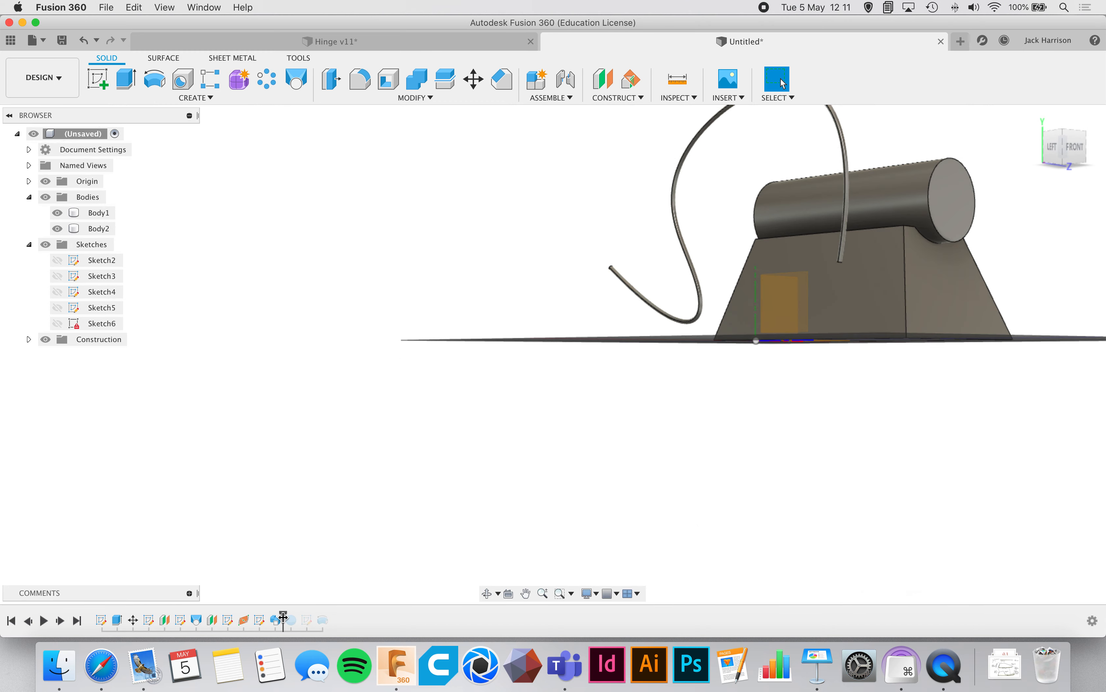
{"action": "scroll", "coordinate": [493, 441], "scroll_direction": "up", "scroll_amount": 5, "text": "shift"}
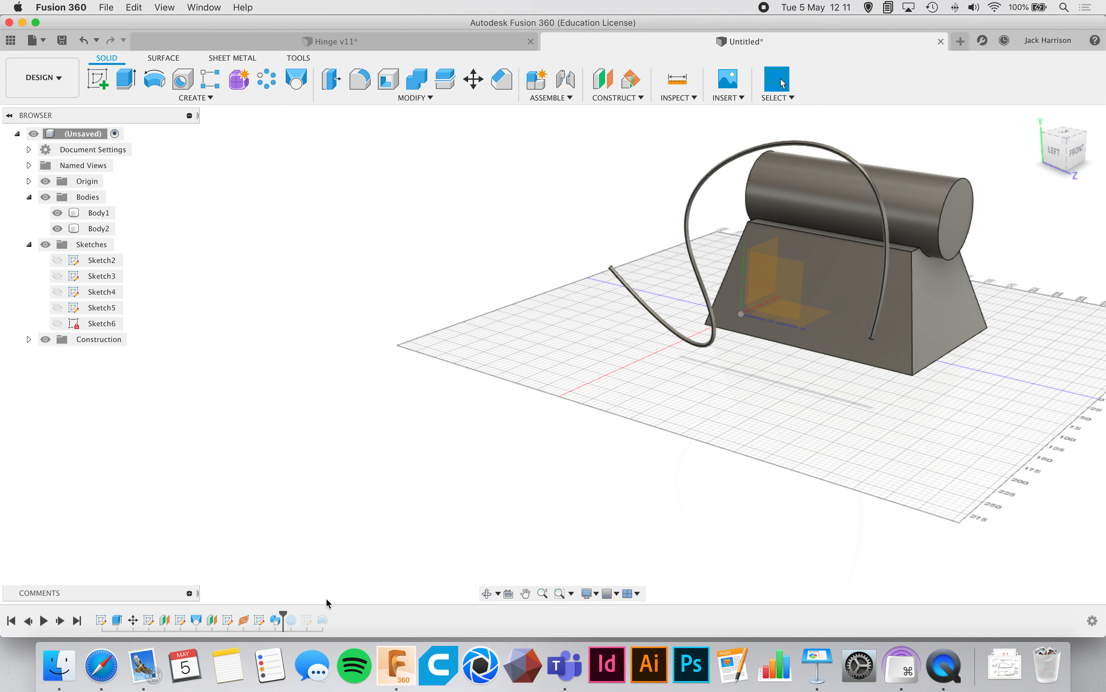
{"action": "left_click_drag", "start_coordinate": [283, 612], "coordinate": [268, 614]}
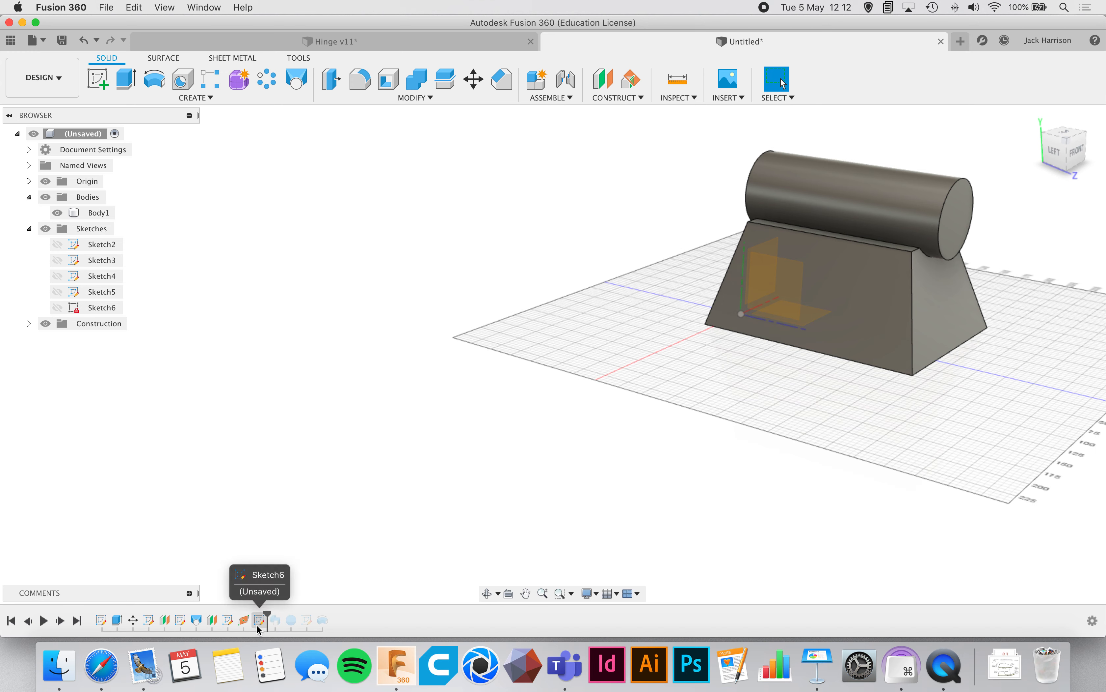
{"action": "mouse_move", "coordinate": [267, 613]}
{"action": "left_mouse_down"}
{"action": "mouse_move", "coordinate": [358, 613]}
{"action": "mouse_move", "coordinate": [333, 611]}
{"action": "mouse_move", "coordinate": [337, 619]}
{"action": "left_mouse_up"}
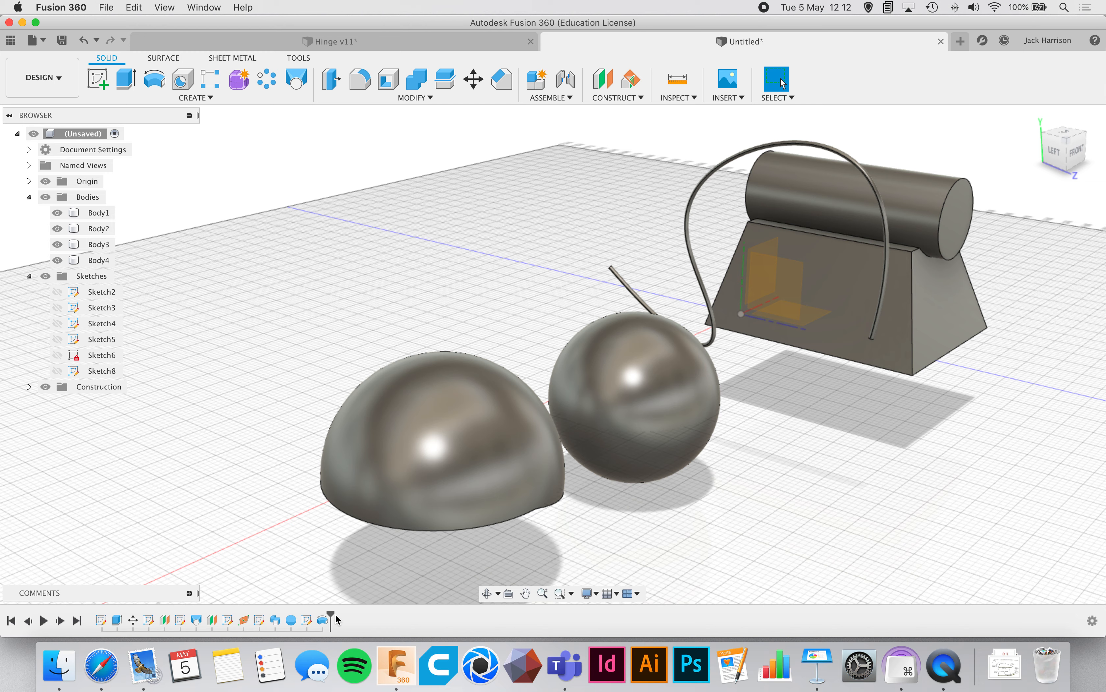
{"action": "middle_click_drag", "start_coordinate": [495, 486], "coordinate": [458, 506]}
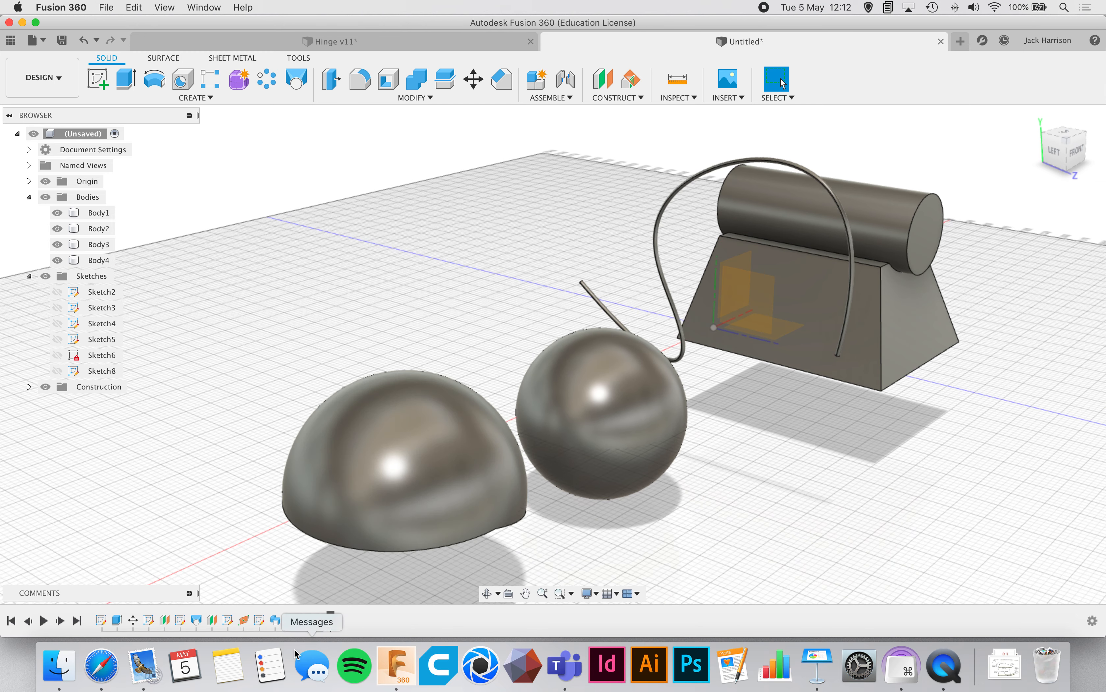
Edit the pipe's path sketch, moving the spline's end point beside the cylinder up and outward to Y 300 mm, Z 340 mm, and finish the sketch.
{"action": "left_click", "coordinate": [259, 621]}
{"action": "left_click", "coordinate": [228, 621]}
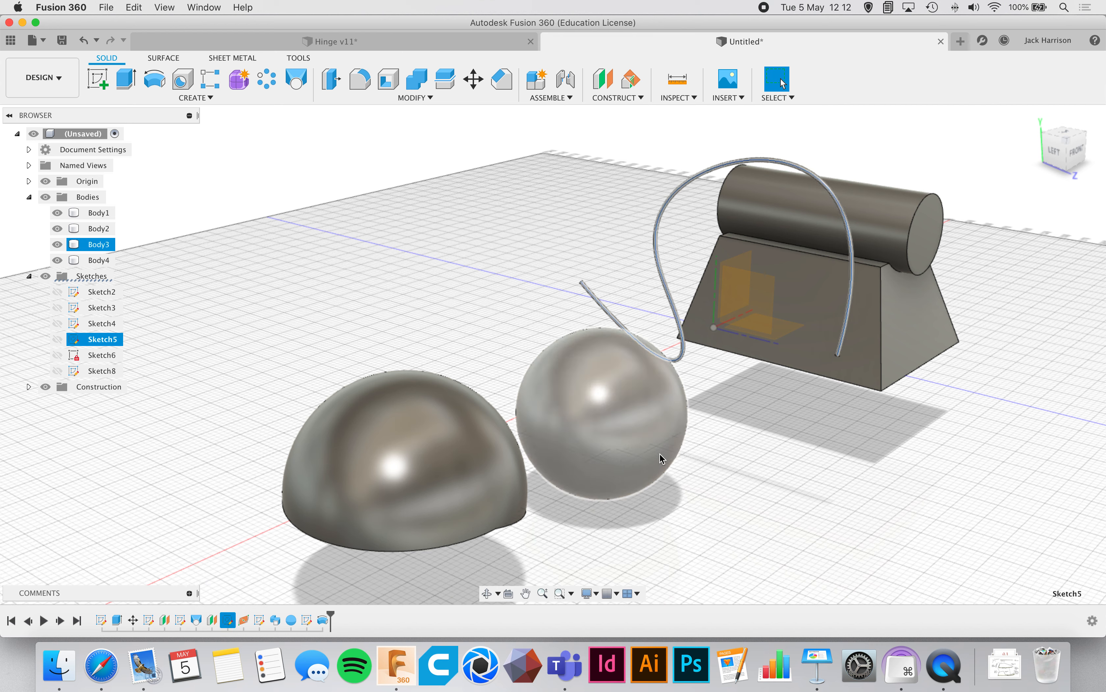
{"action": "double_click", "coordinate": [225, 622]}
{"action": "left_click", "coordinate": [226, 624]}
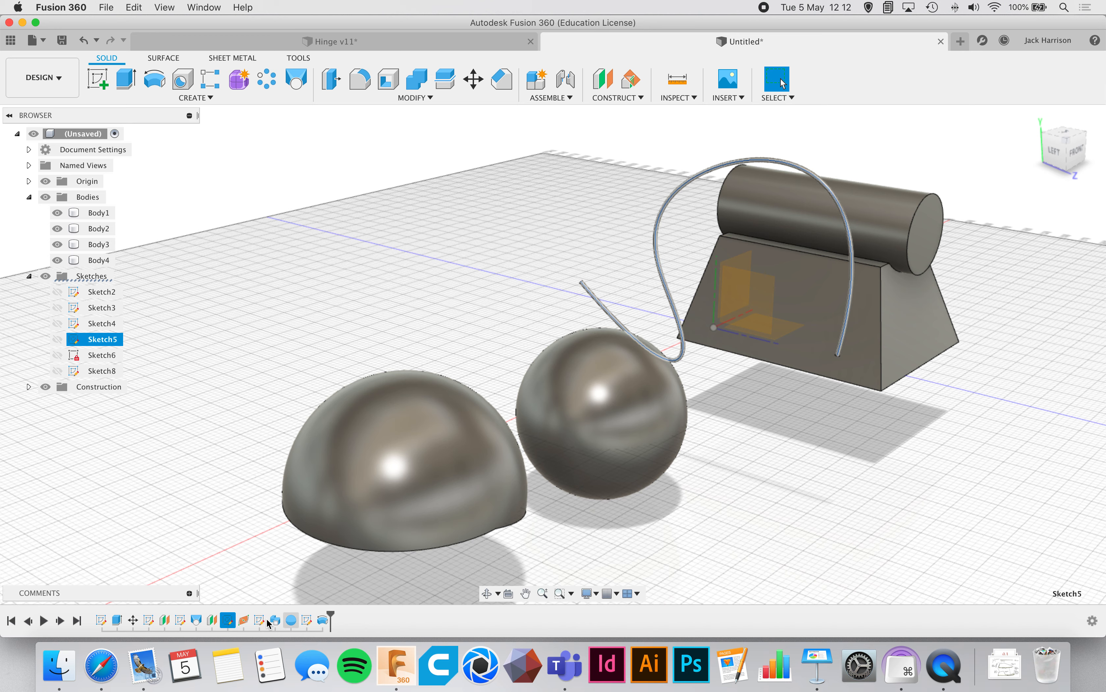
{"action": "left_click", "coordinate": [227, 621]}
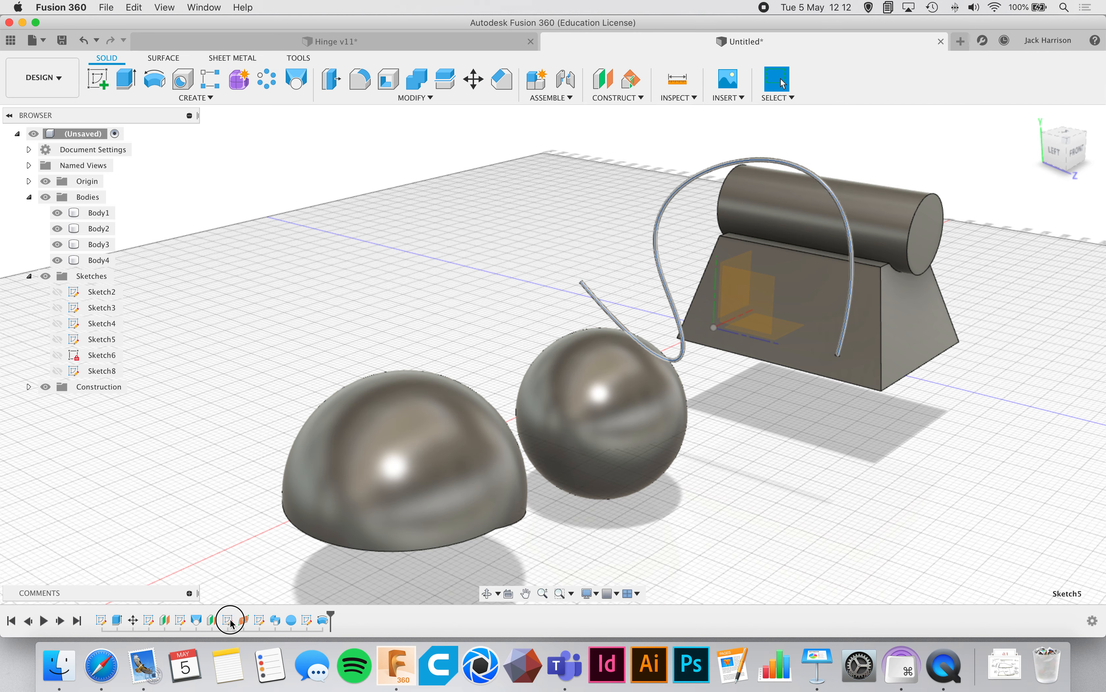
{"action": "double_click", "coordinate": [227, 621]}
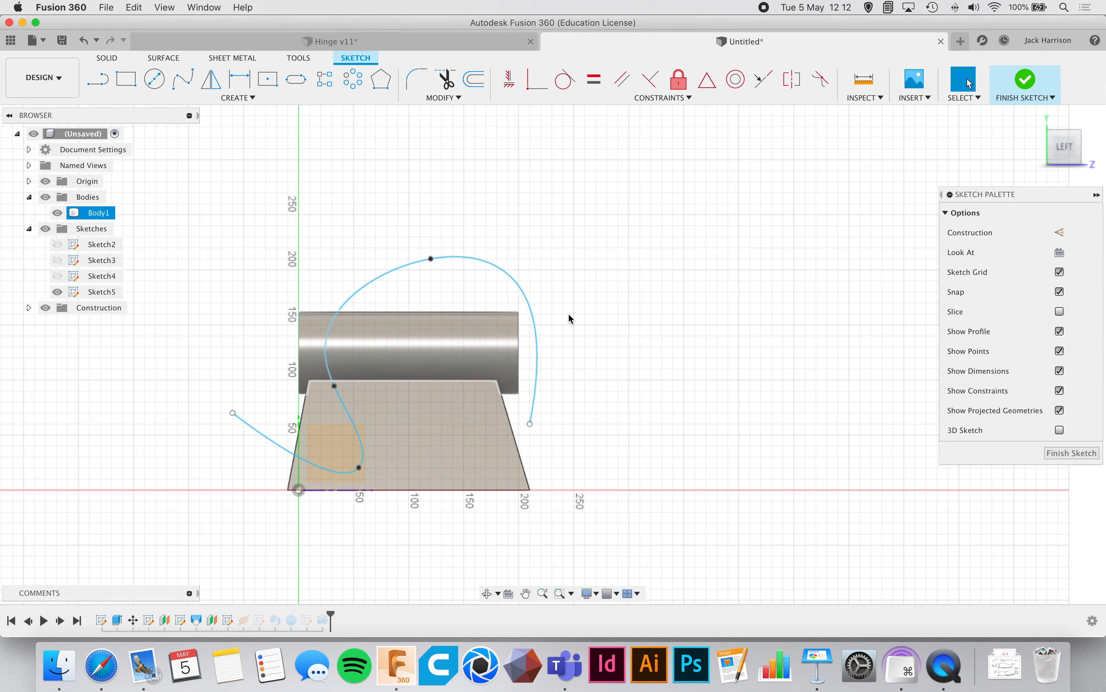
{"action": "mouse_move", "coordinate": [531, 424]}
{"action": "left_mouse_down"}
{"action": "mouse_move", "coordinate": [645, 346]}
{"action": "mouse_move", "coordinate": [673, 160]}
{"action": "left_mouse_up"}
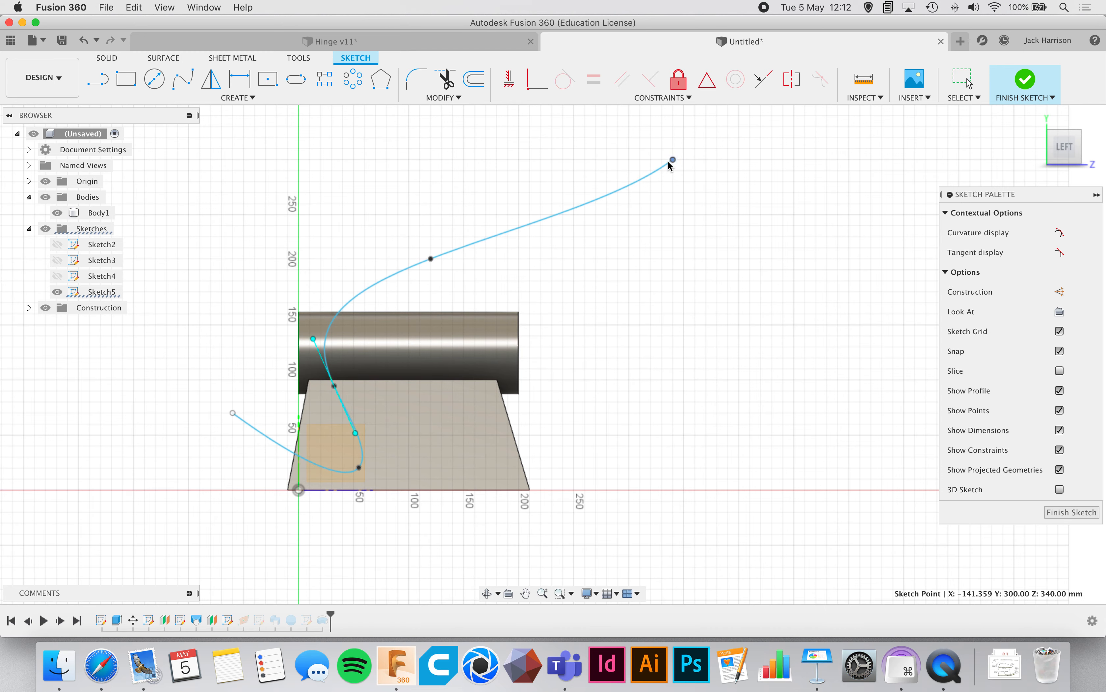
{"action": "left_click", "coordinate": [1024, 78]}
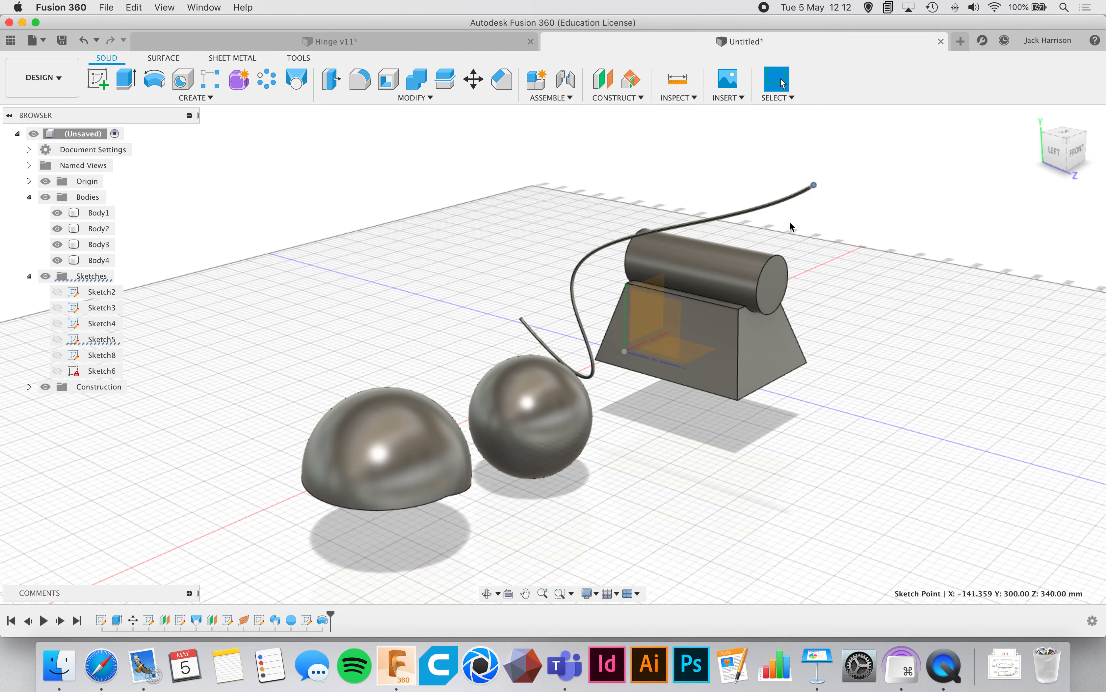
{"action": "scroll", "coordinate": [790, 221], "scroll_direction": "right", "scroll_amount": 10, "text": "shift"}
{"action": "scroll", "coordinate": [790, 221], "scroll_direction": "left", "scroll_amount": 5, "text": "shift"}
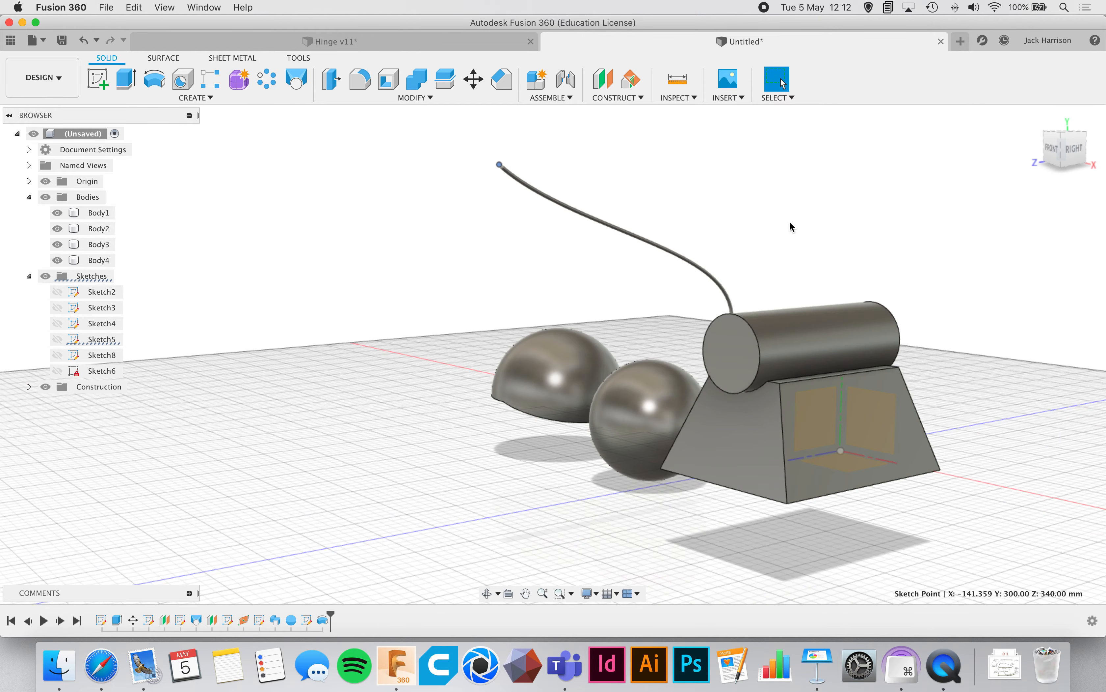
{"action": "scroll", "coordinate": [790, 221], "scroll_direction": "left", "scroll_amount": 8, "text": "shift"}
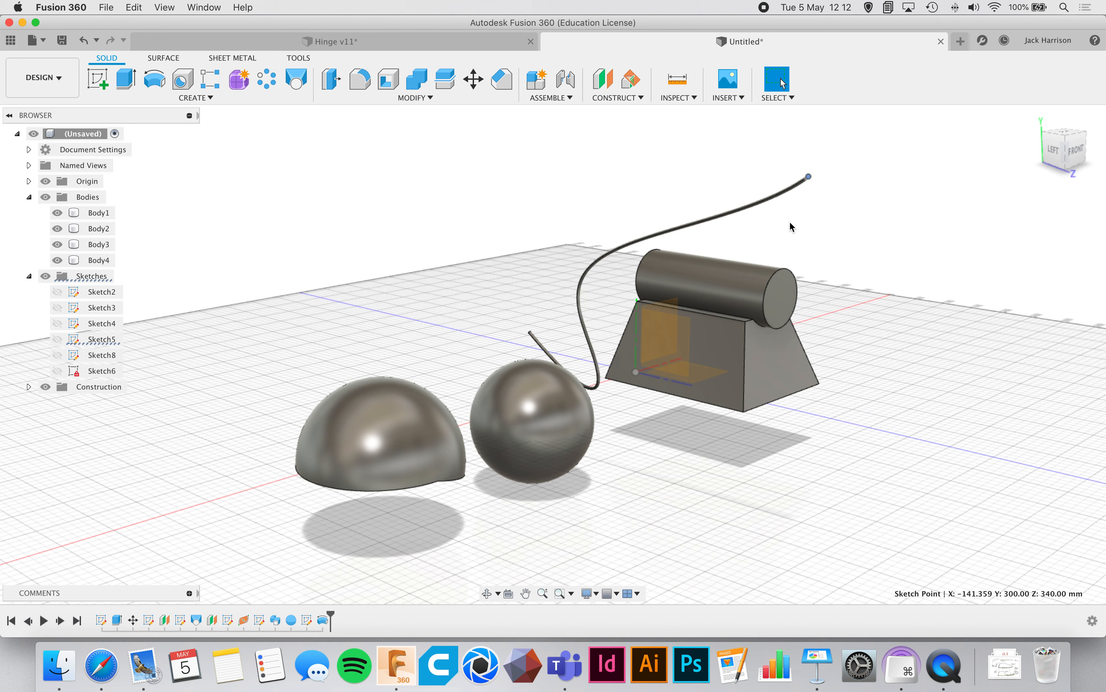
Pin the Sphere command to the toolbar among the solid creation tools.
{"action": "left_click", "coordinate": [237, 99]}
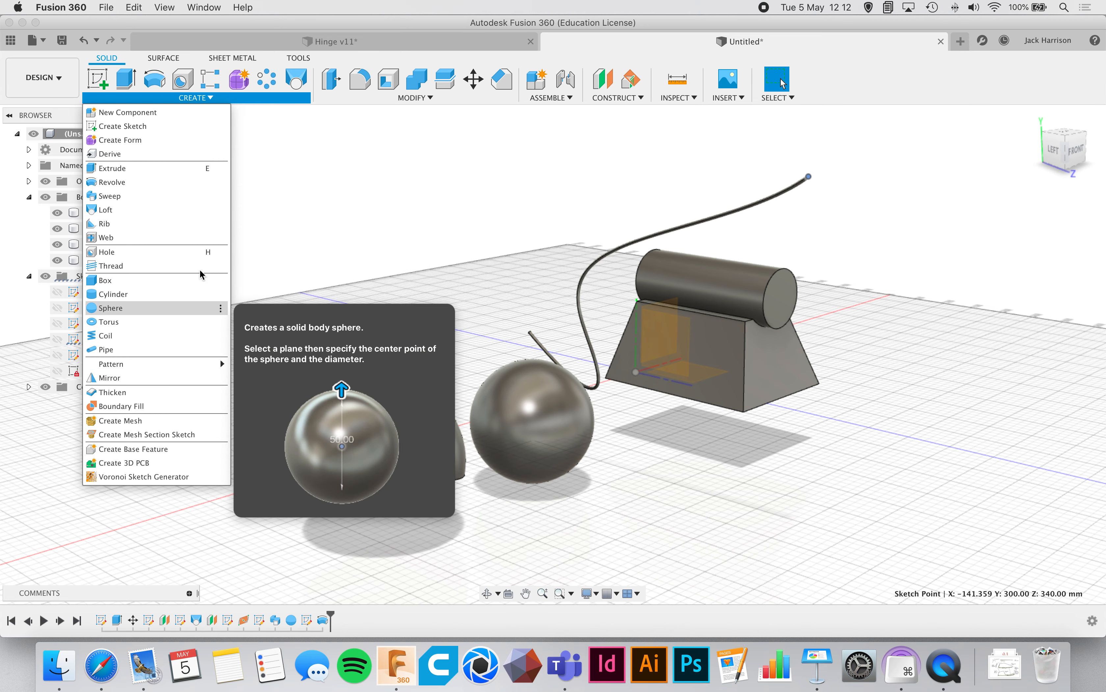
{"action": "mouse_move", "coordinate": [336, 98]}
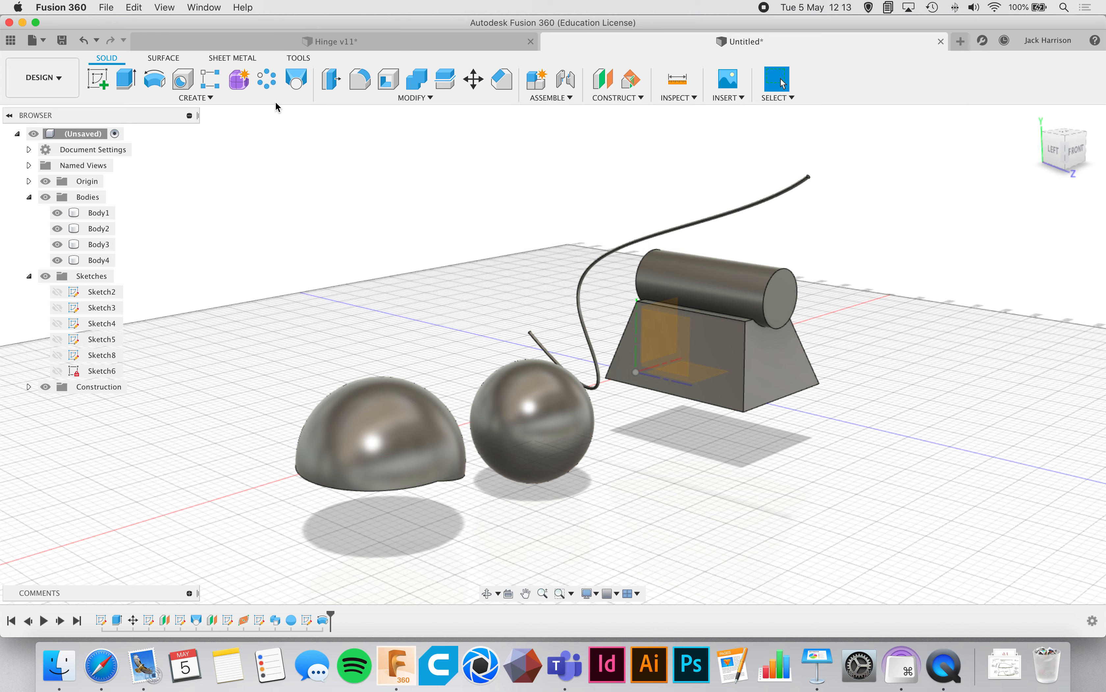
{"action": "mouse_move", "coordinate": [279, 97]}
{"action": "left_click", "coordinate": [231, 98]}
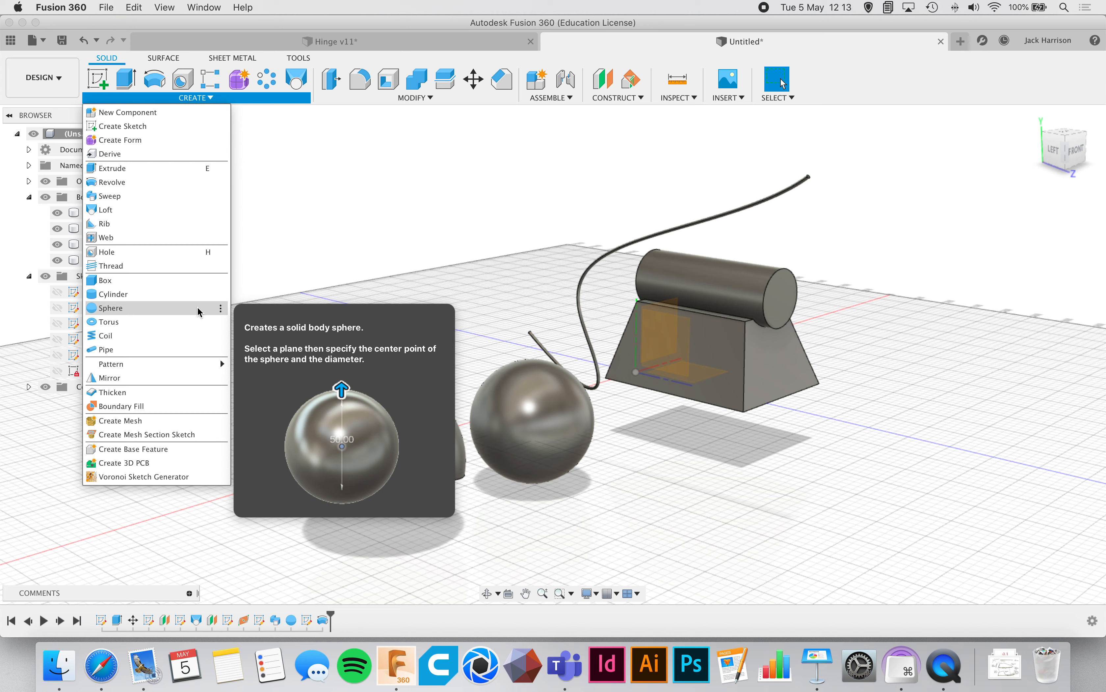
{"action": "left_click", "coordinate": [220, 308]}
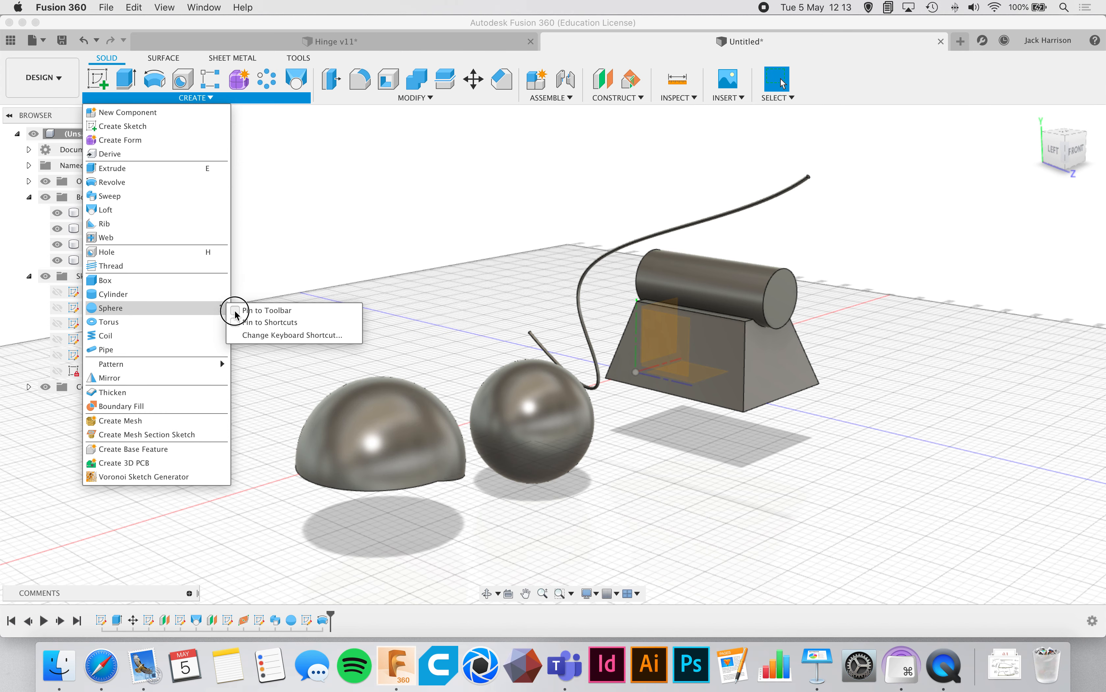
{"action": "left_click", "coordinate": [235, 311]}
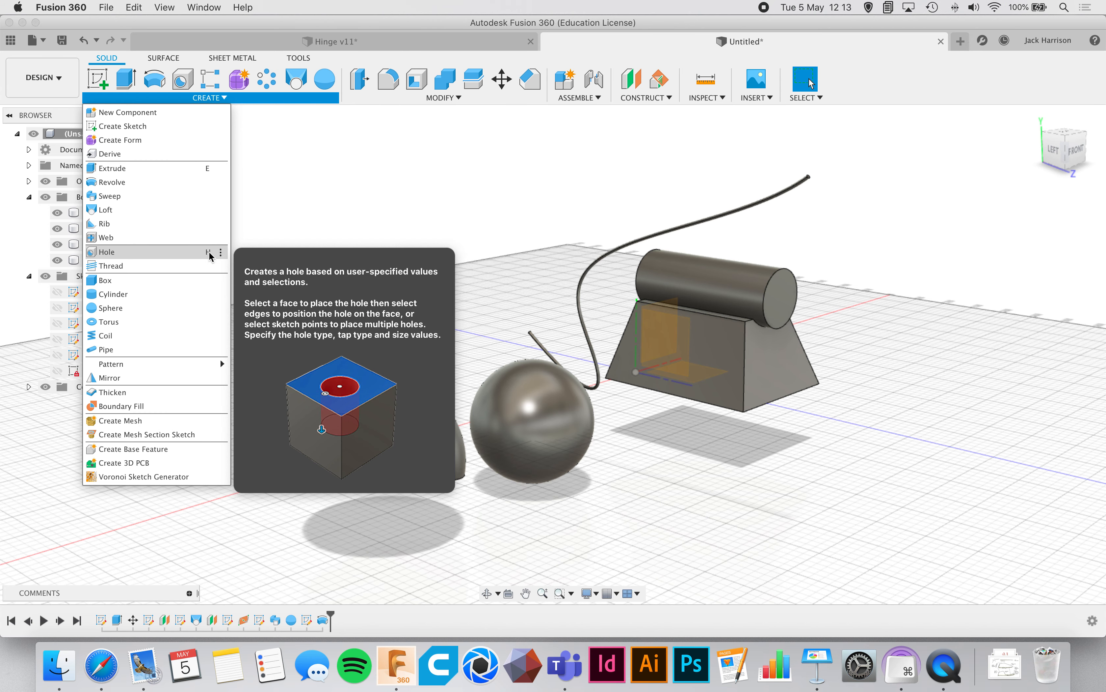
Examine the available solid modification commands.
{"action": "left_click", "coordinate": [413, 98]}
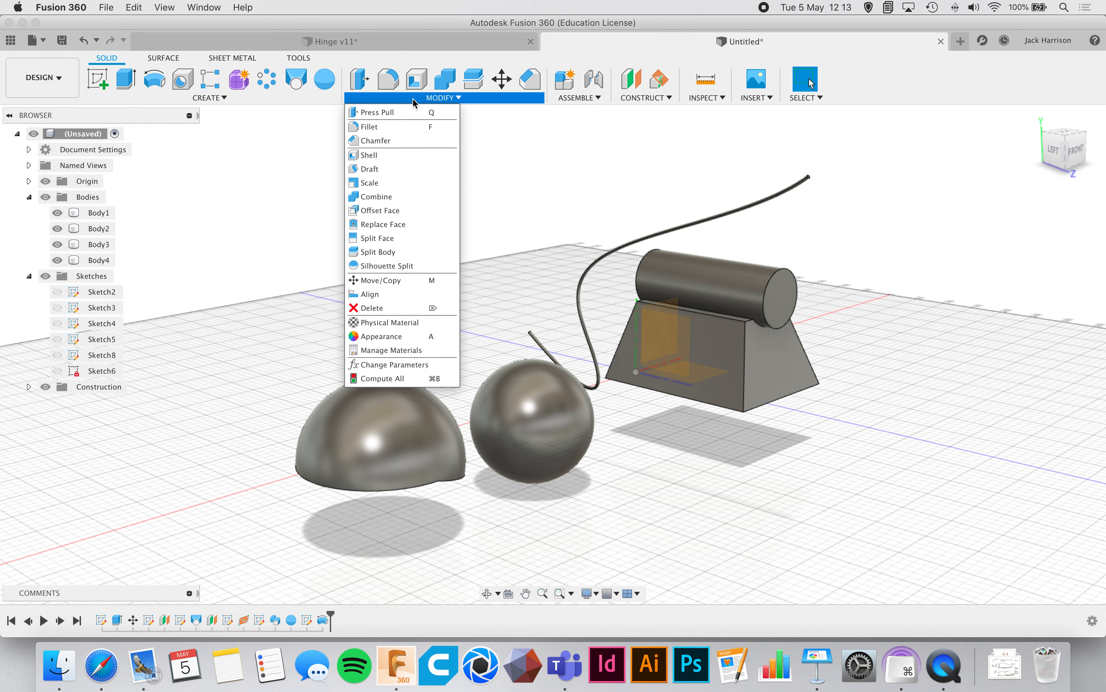